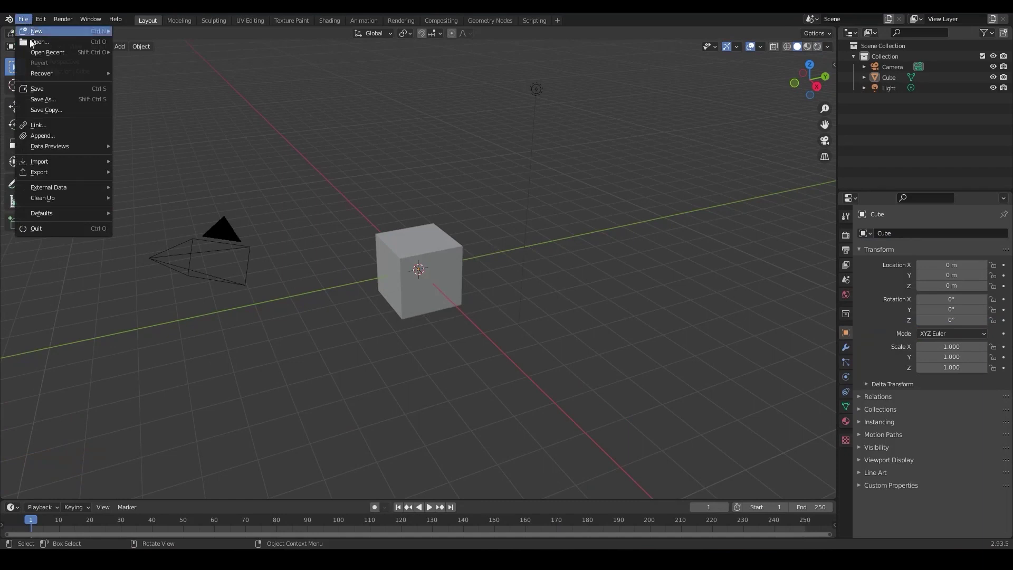
Import the FBX model Volkswagen Arteon 2021 R-line_02.fbx into the scene.
mouse_move(58, 161)
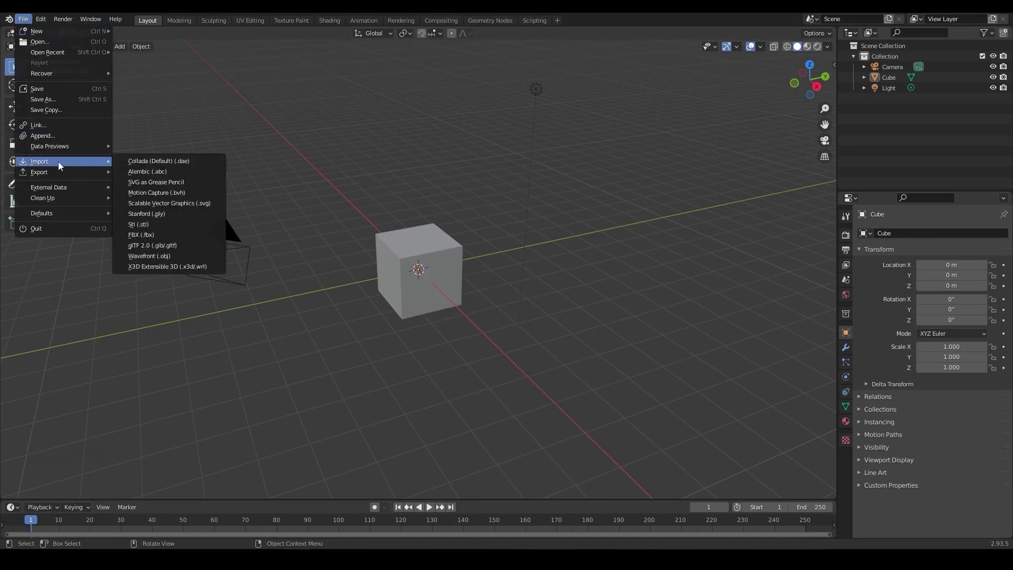
click(179, 236)
click(468, 173)
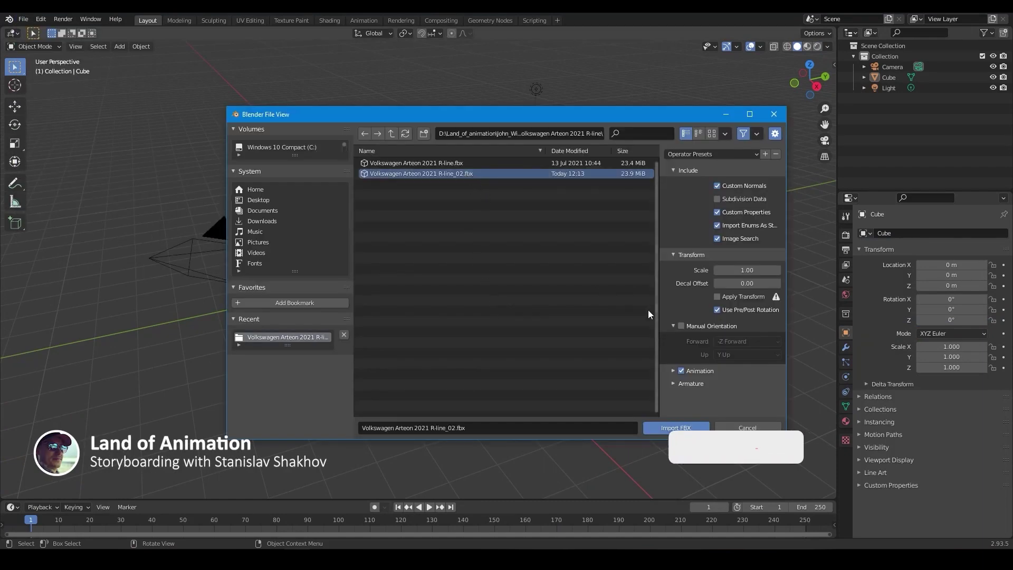
click(686, 426)
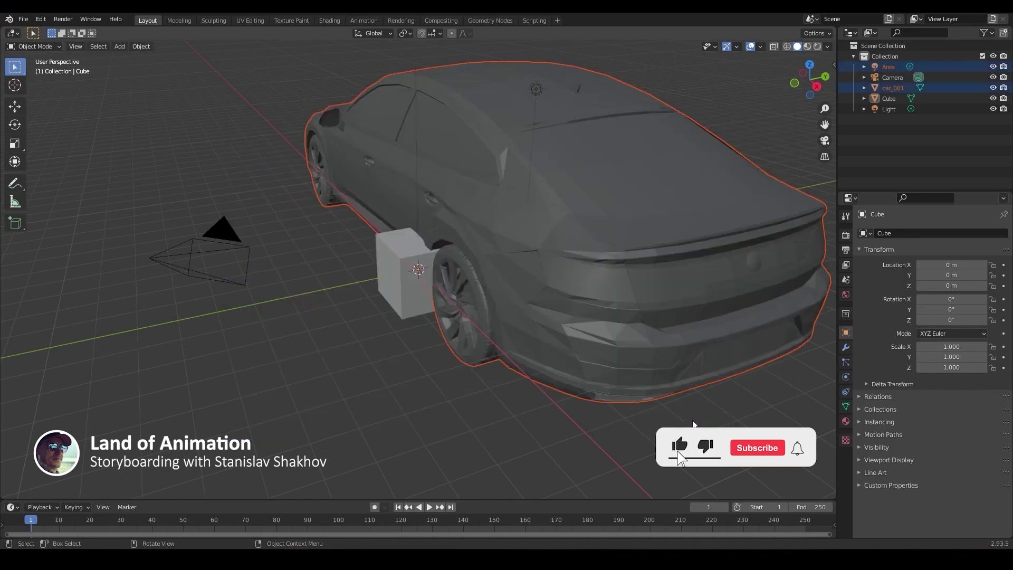
Delete the default Cube, the Light and the imported Area light from the scene.
middle_drag(549, 143, 640, 135)
scroll(639, 135, down, 4)
middle_drag(522, 172, 666, 153)
click(515, 264)
key(Delete)
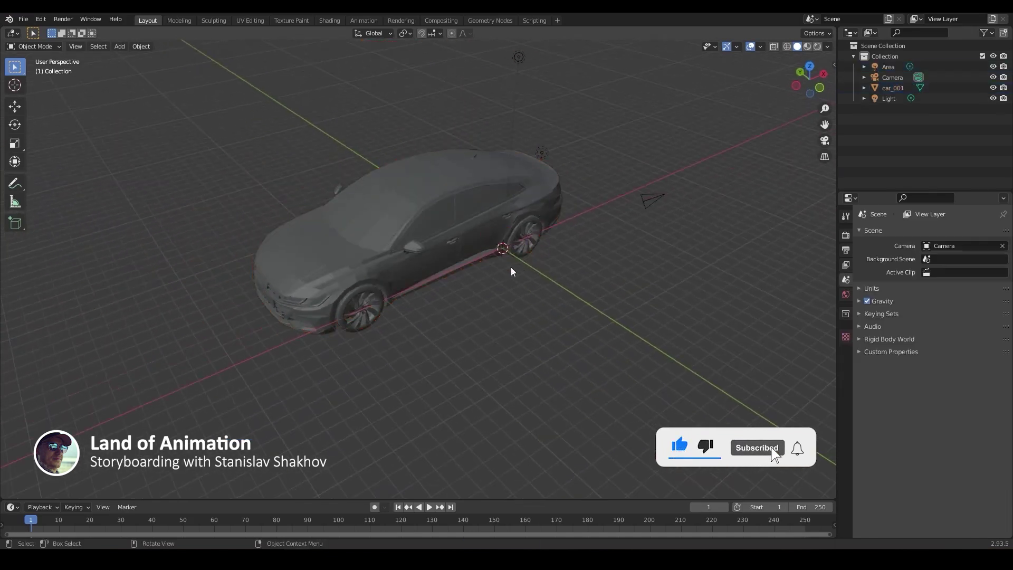
click(510, 261)
click(890, 99)
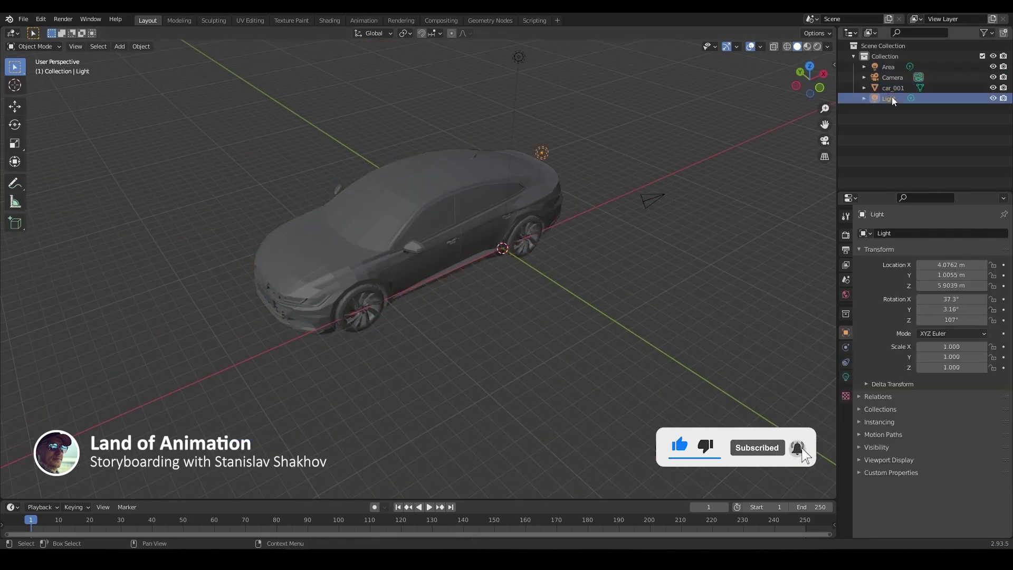
key(Delete)
click(892, 65)
key(Delete)
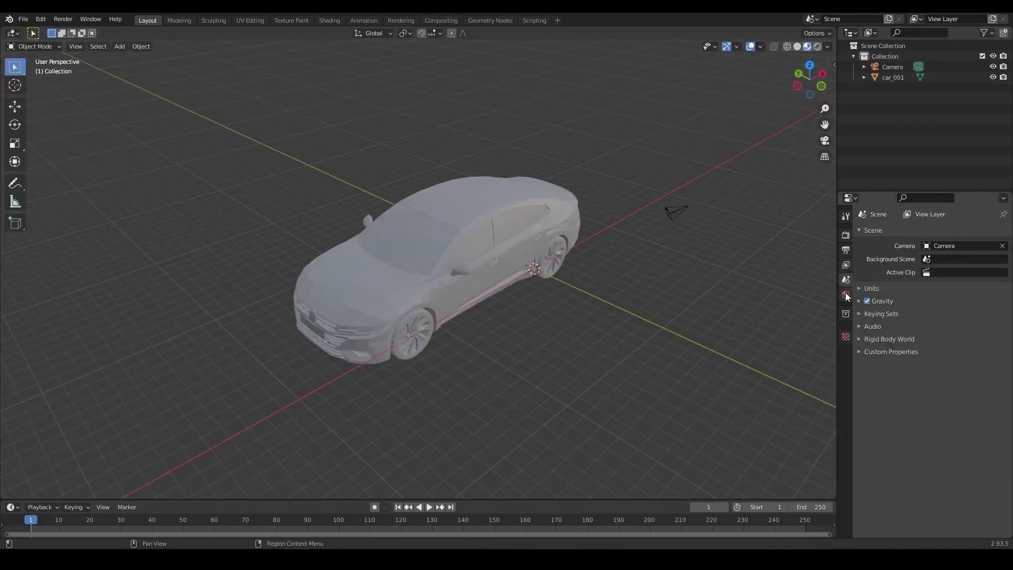
Brighten the World background colour to light grey.
click(846, 295)
click(962, 303)
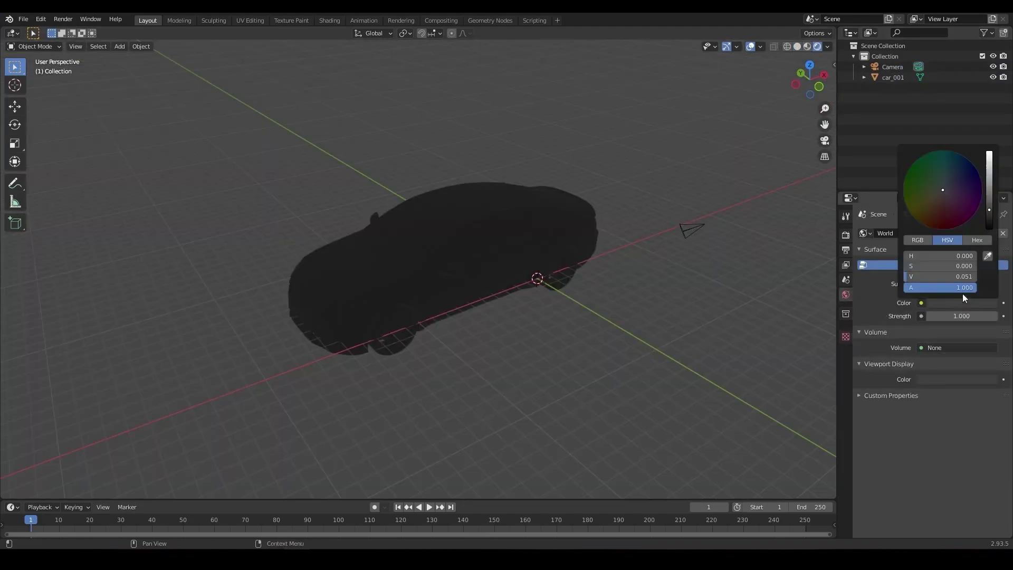
drag(990, 211, 997, 174)
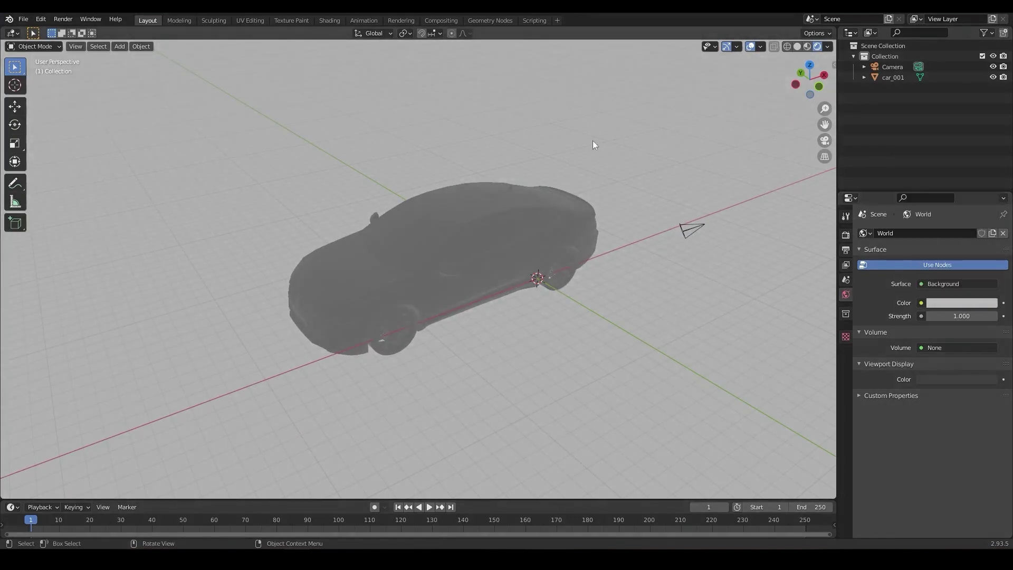
Set the brightness of the car material's base colour to a value of about 0.538.
scroll(586, 142, down, 2)
click(487, 279)
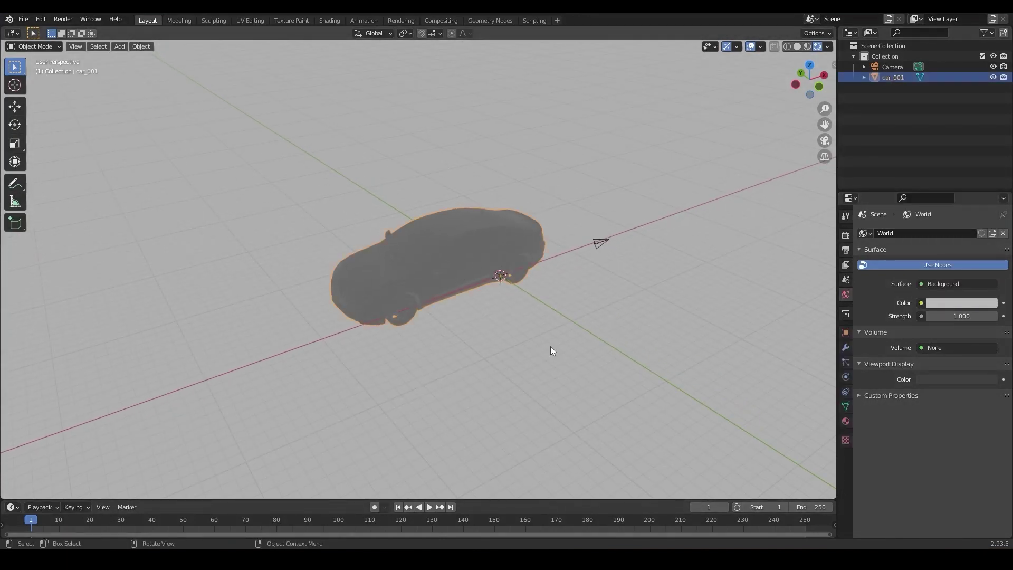
click(846, 420)
click(961, 387)
drag(989, 278, 992, 258)
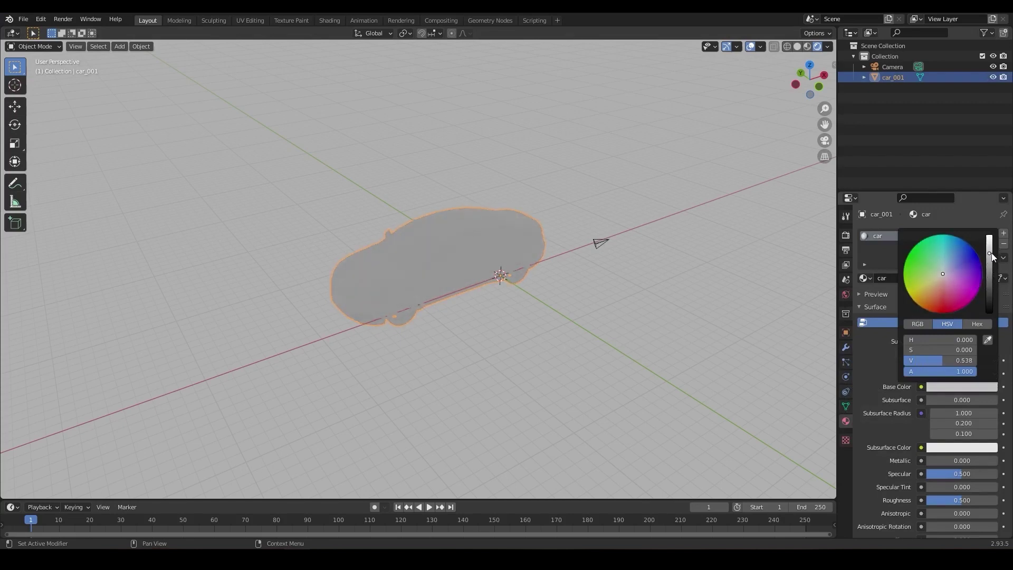
click(549, 154)
Raise the car a little along the Z axis with the Move tool.
scroll(546, 153, down, 1)
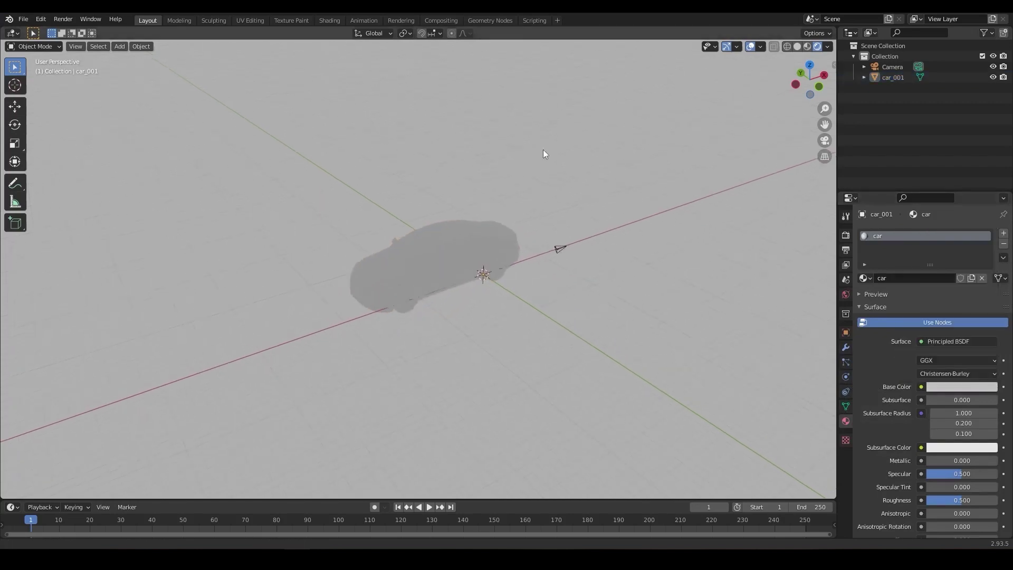
scroll(546, 154, up, 3)
mouse_move(564, 124)
middle_down()
mouse_move(590, 122)
mouse_move(568, 121)
middle_up()
scroll(567, 121, up, 2)
click(565, 217)
key(shift+space)
click(555, 241)
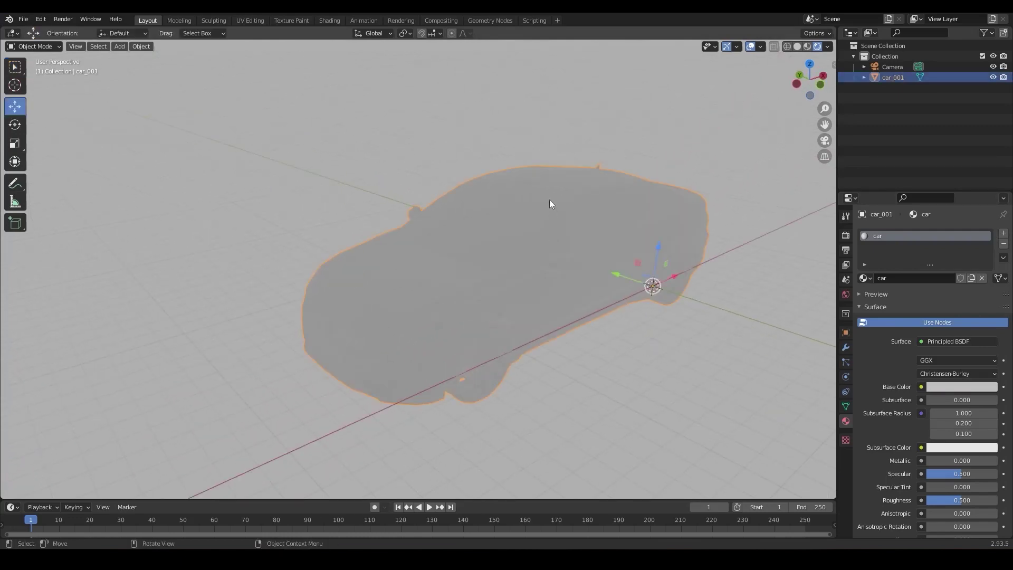
key(shift+space)
click(607, 208)
key(shift+space)
click(644, 220)
drag(658, 249, 661, 208)
mouse_move(686, 145)
middle_down()
mouse_move(635, 115)
mouse_move(678, 144)
middle_up()
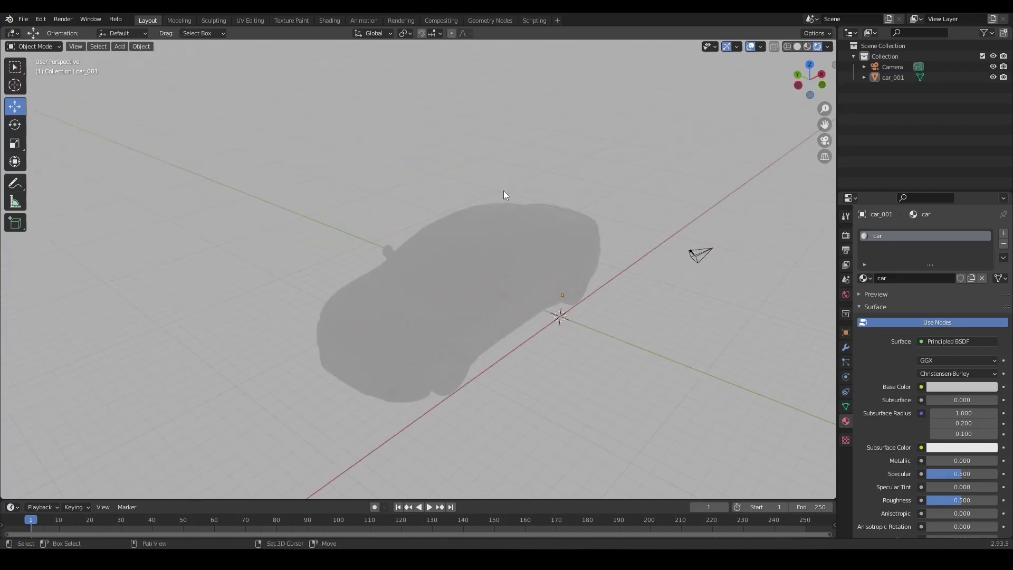
Add a Grease Pencil Stroke object and switch it to Draw mode.
key(shift+a)
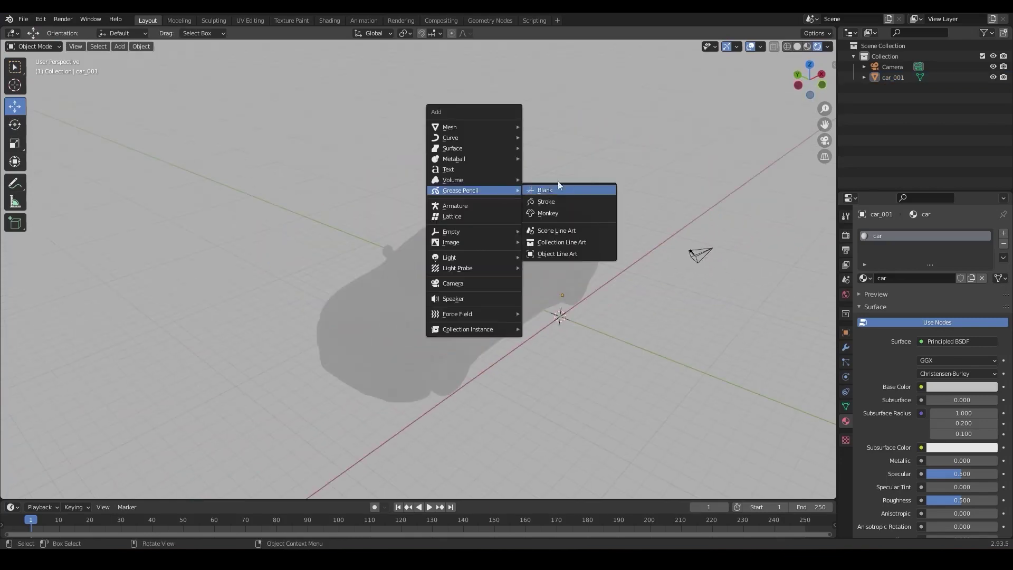
click(568, 201)
key(ctrl+Tab)
click(577, 133)
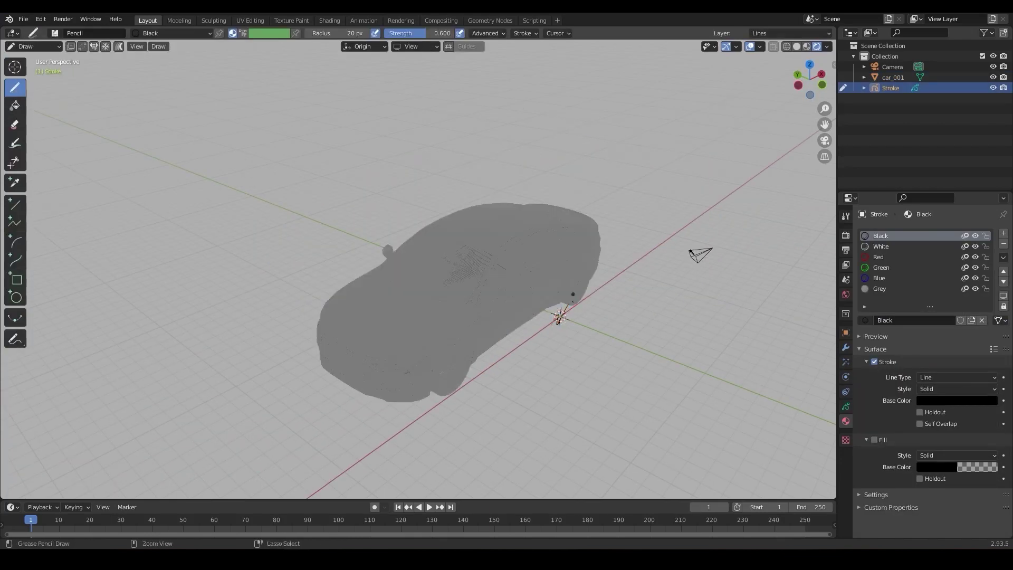
ctrl+middle_drag(586, 126, 587, 109)
middle_drag(587, 110, 614, 113)
click(845, 406)
Return to Object Mode and brighten the car material's base colour to a value of about 0.869.
key(ctrl+Tab)
click(591, 308)
click(565, 285)
click(845, 421)
click(957, 388)
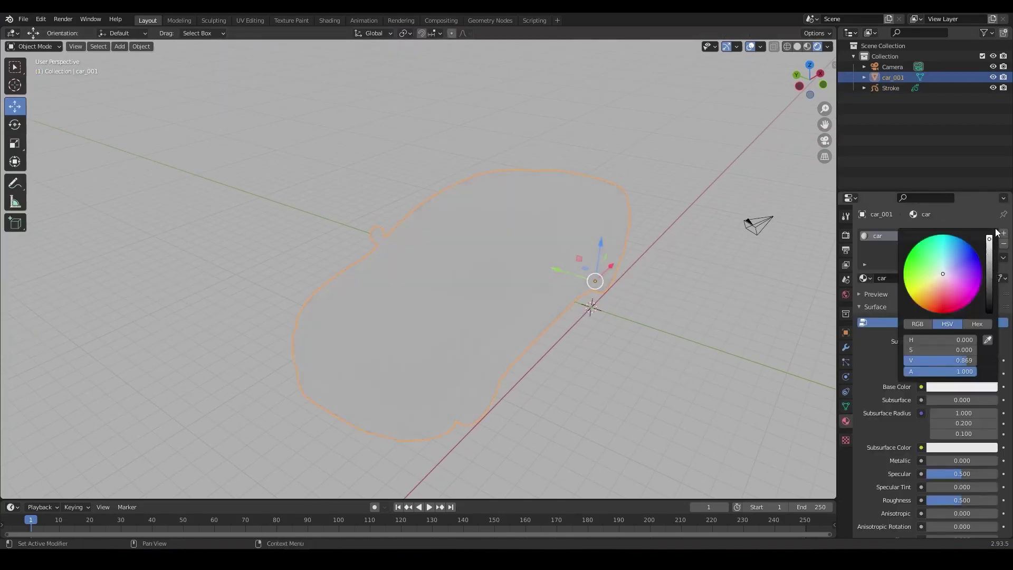
click(644, 135)
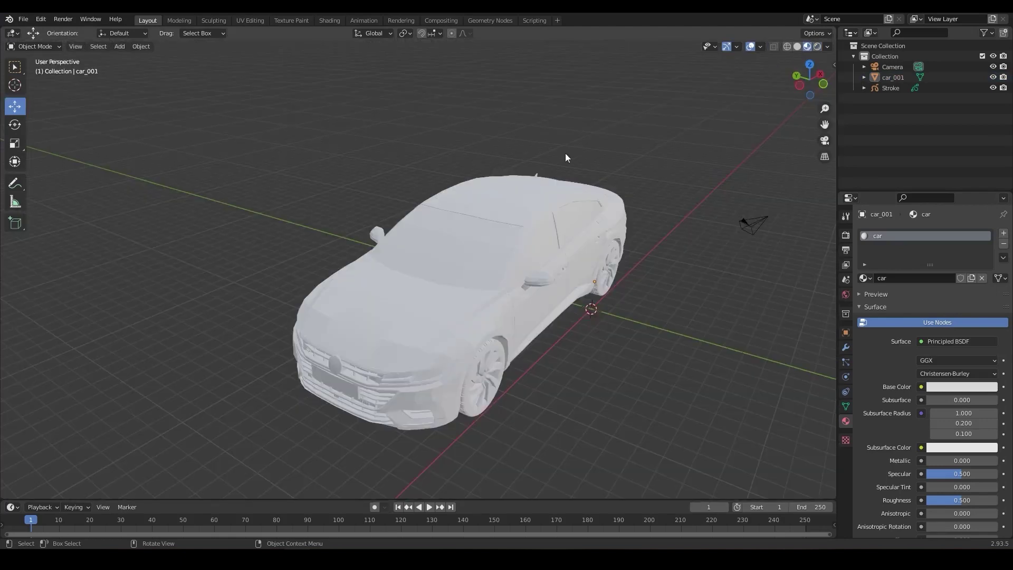
middle_drag(566, 158, 584, 140)
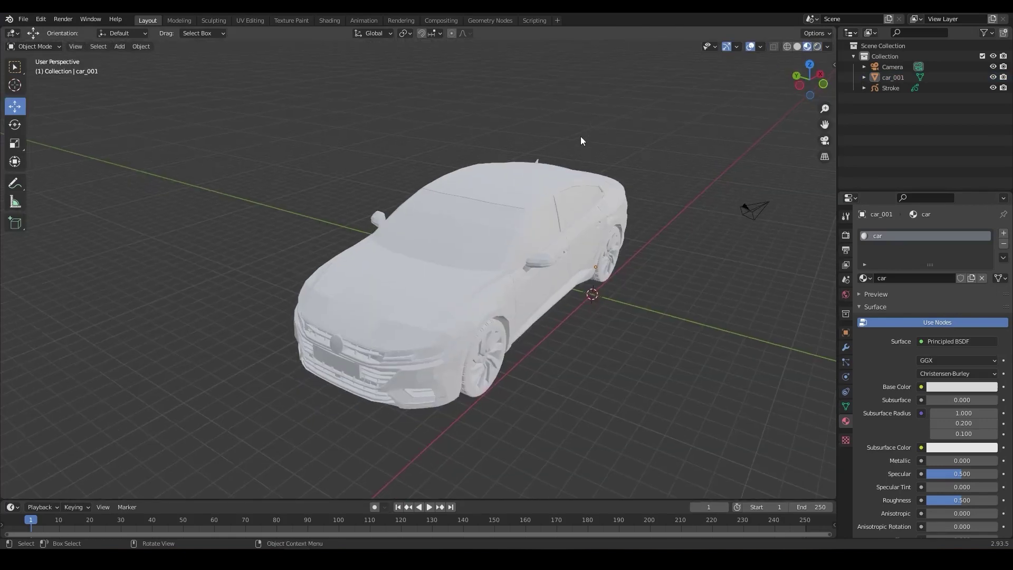
Switch the Stroke object to Draw mode and choose the Ink Pen brush.
click(892, 89)
key(ctrl+Tab)
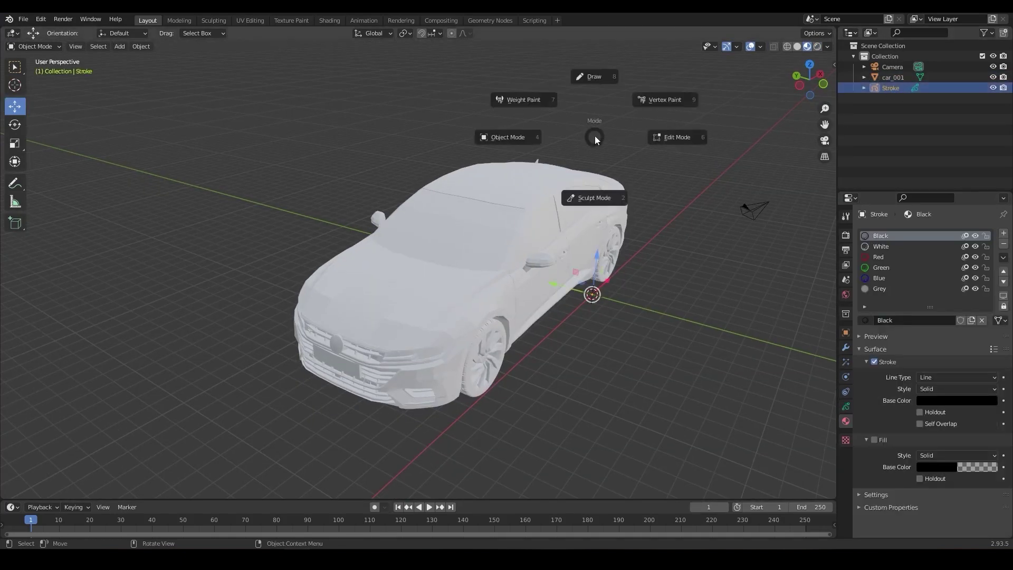
click(597, 77)
click(56, 33)
click(113, 66)
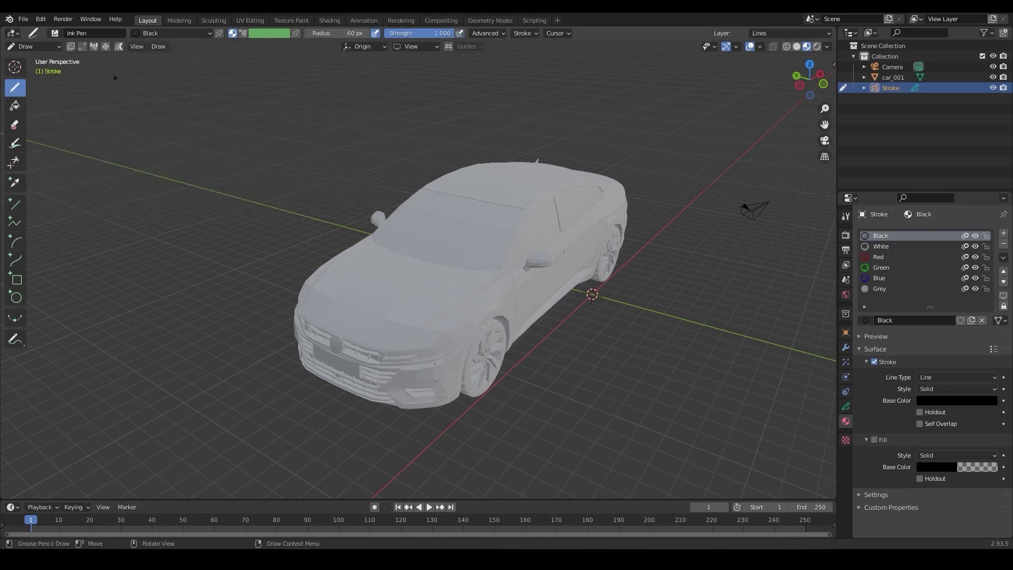
Set the Ink Pen brush radius to 168 px.
click(404, 319)
key(ctrl+Tab)
click(404, 245)
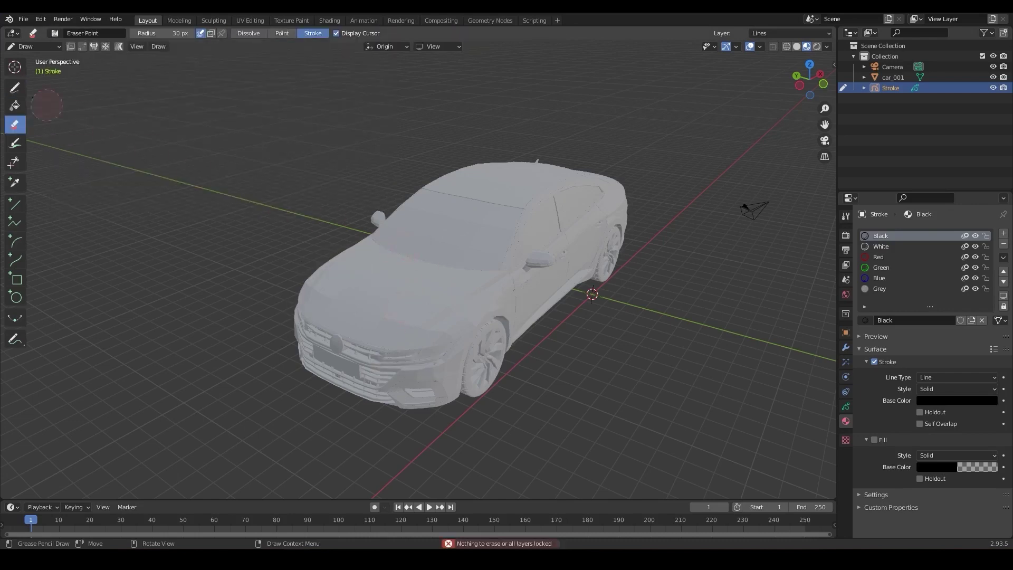
right_click(422, 287)
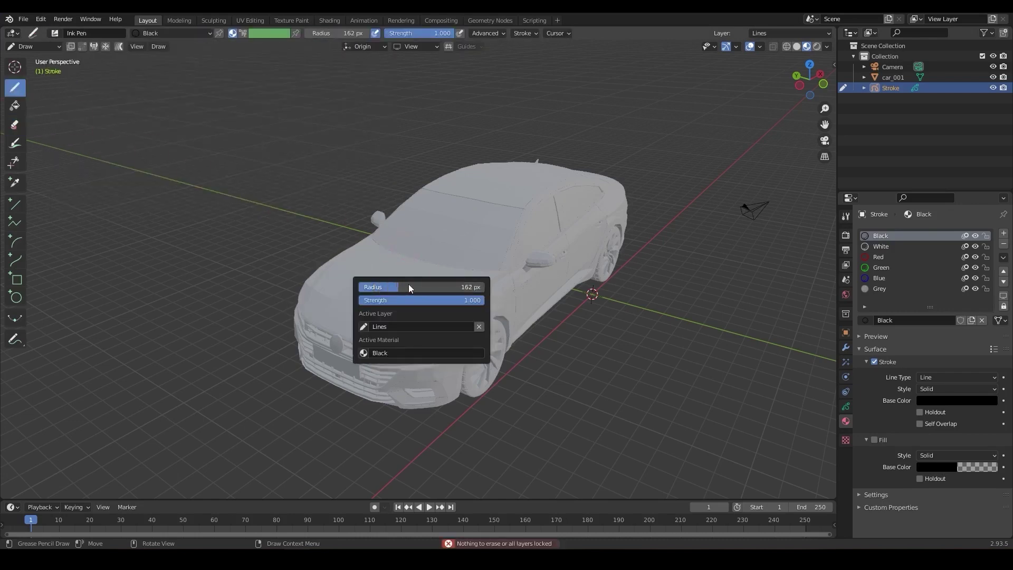
Set the stroke placement to Surface and open its offset for editing.
click(379, 47)
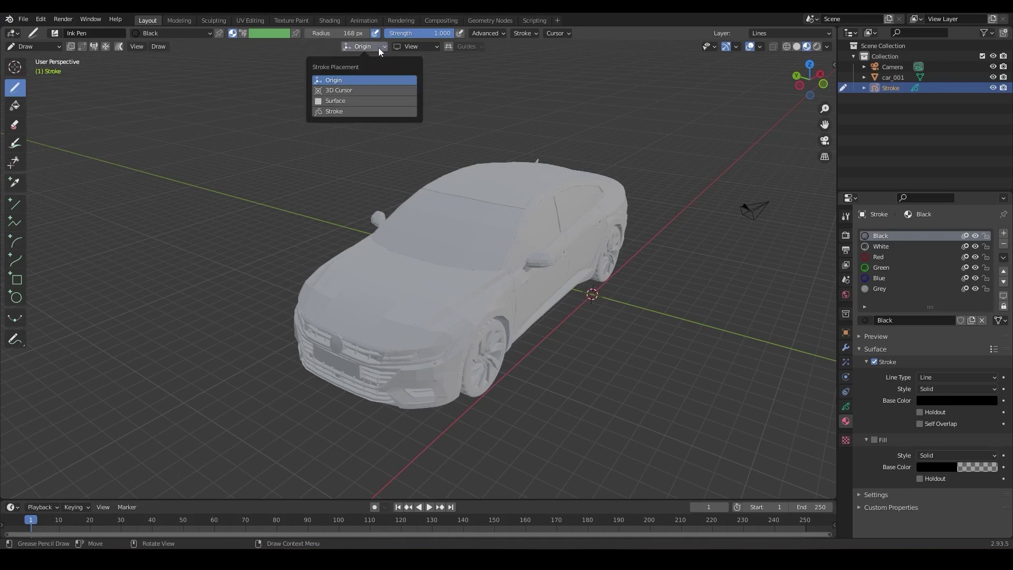
click(368, 102)
click(378, 137)
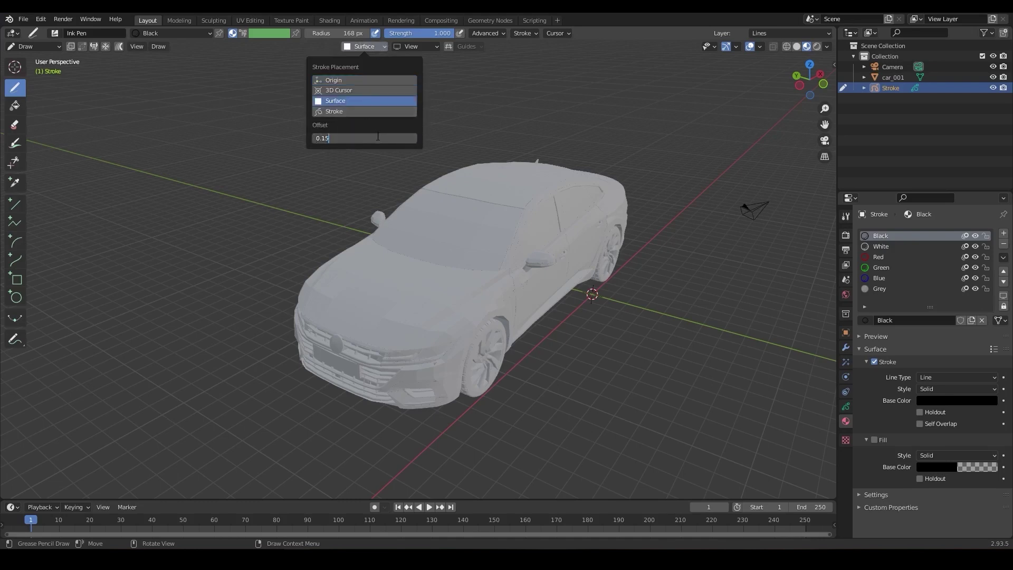
Draw a short test stroke on the car's hood and check its distance from the surface from the side.
drag(416, 283, 400, 311)
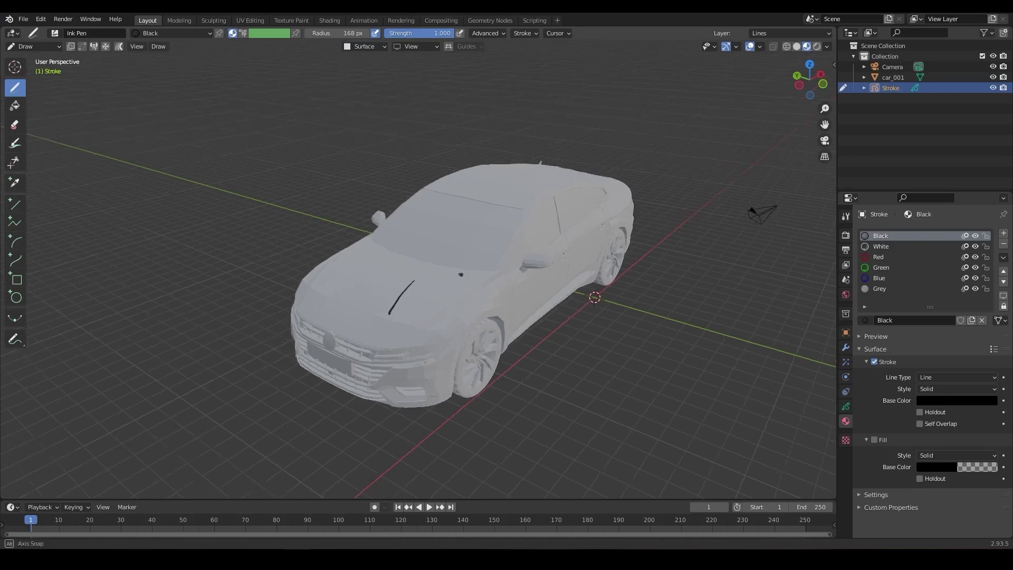
middle_drag(461, 276, 407, 228)
scroll(441, 231, up, 4)
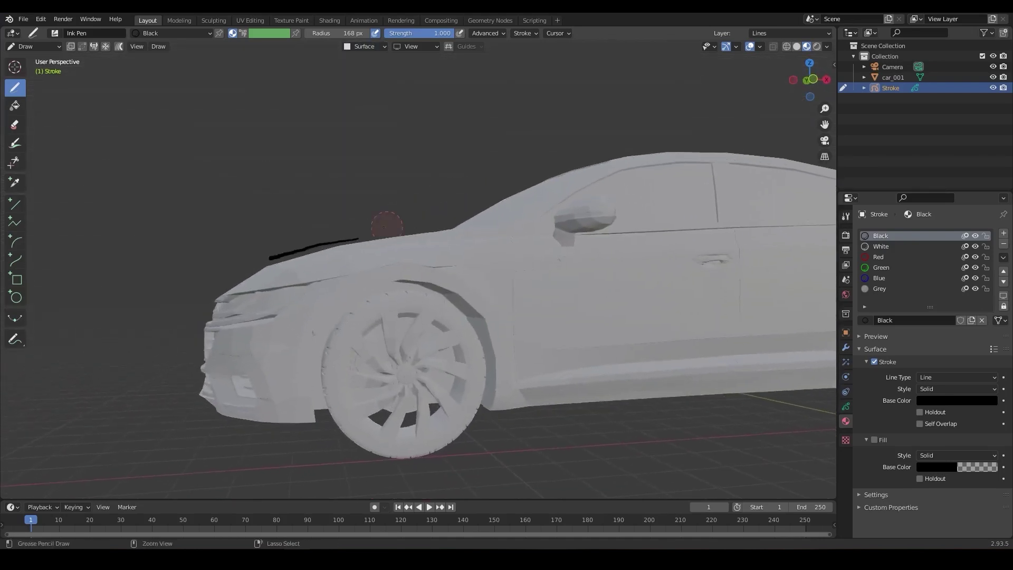
mouse_move(252, 264)
middle_down()
mouse_move(537, 283)
mouse_move(475, 238)
middle_up()
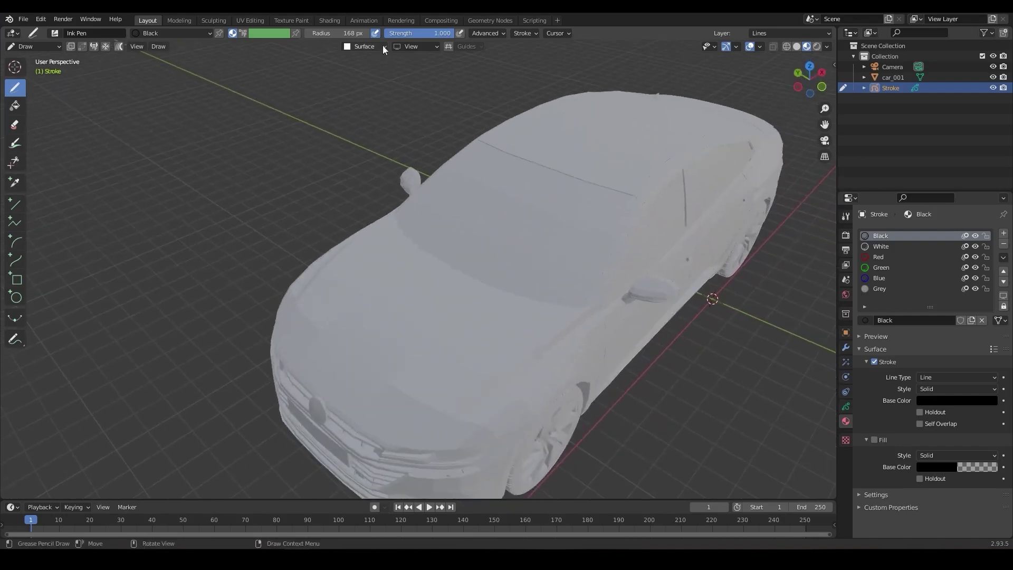
Reduce the offset of the Surface stroke placement.
click(364, 47)
click(382, 137)
key(Return)
Draw a longer test stroke along the hood and check how closely it follows the surface.
drag(473, 305, 404, 363)
mouse_move(509, 306)
middle_down()
mouse_move(454, 269)
mouse_move(513, 252)
mouse_move(496, 217)
mouse_move(506, 238)
middle_up()
scroll(513, 253, up, 2)
shift+middle_drag(590, 172, 567, 167)
key(ctrl+Tab)
click(539, 229)
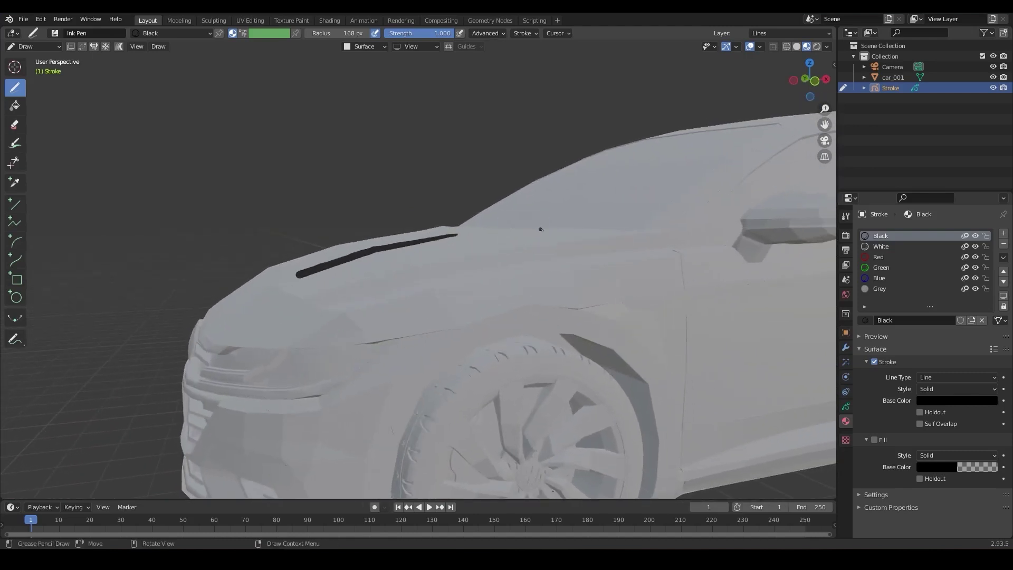
middle_drag(540, 228, 606, 256)
Try erasing the test stroke on the hood, and undo both the erasing and the stroke itself.
drag(515, 288, 499, 313)
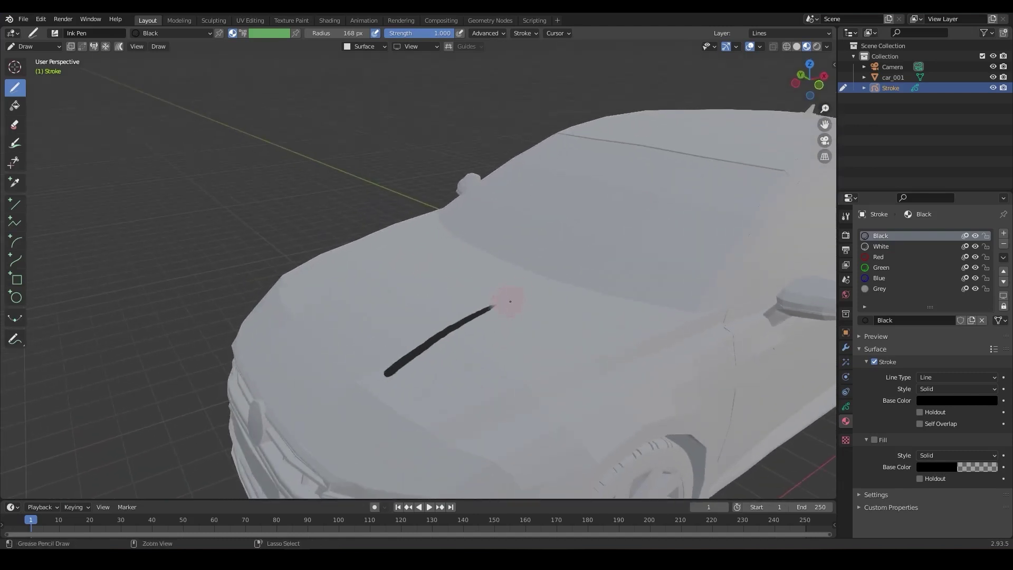
click(15, 125)
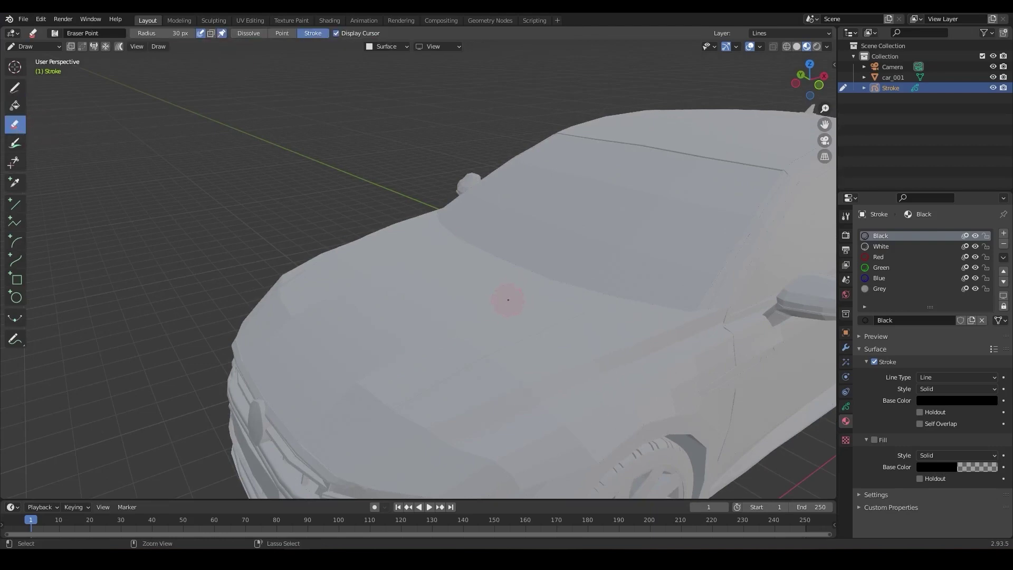
key(ctrl+z)
click(16, 86)
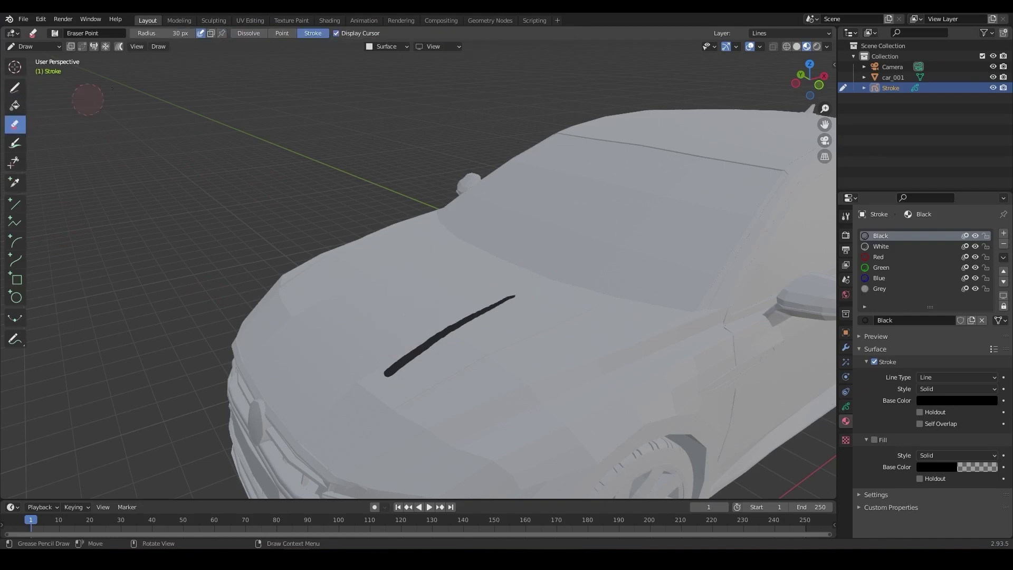
key(ctrl+z)
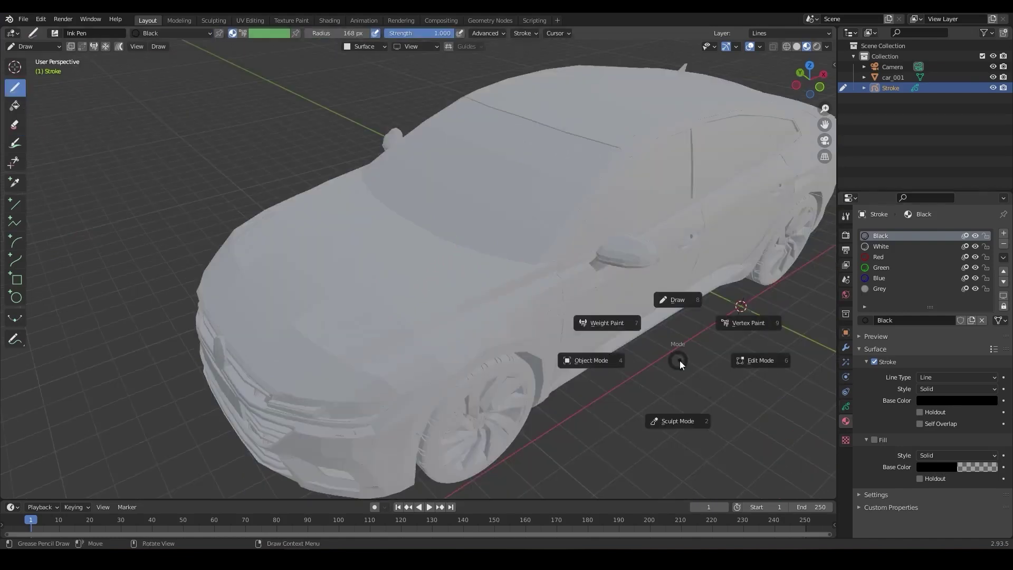
Select the car in Object Mode and darken its material's base colour to a value of about 0.227.
click(531, 357)
click(961, 387)
drag(990, 248, 991, 274)
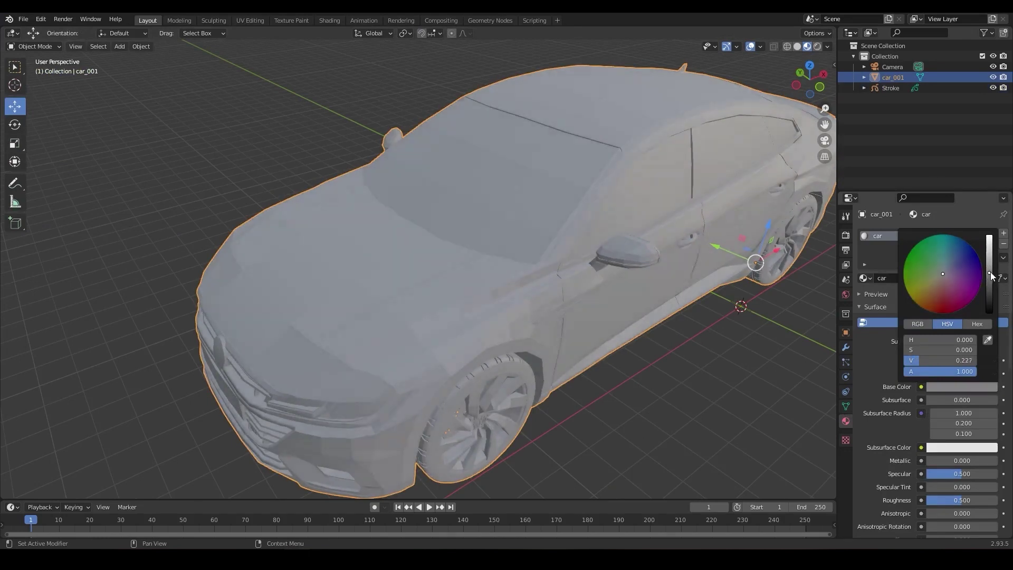
Rename the Stroke object as Car_stroke and switch it to Draw mode.
key(ctrl+Tab)
click(900, 88)
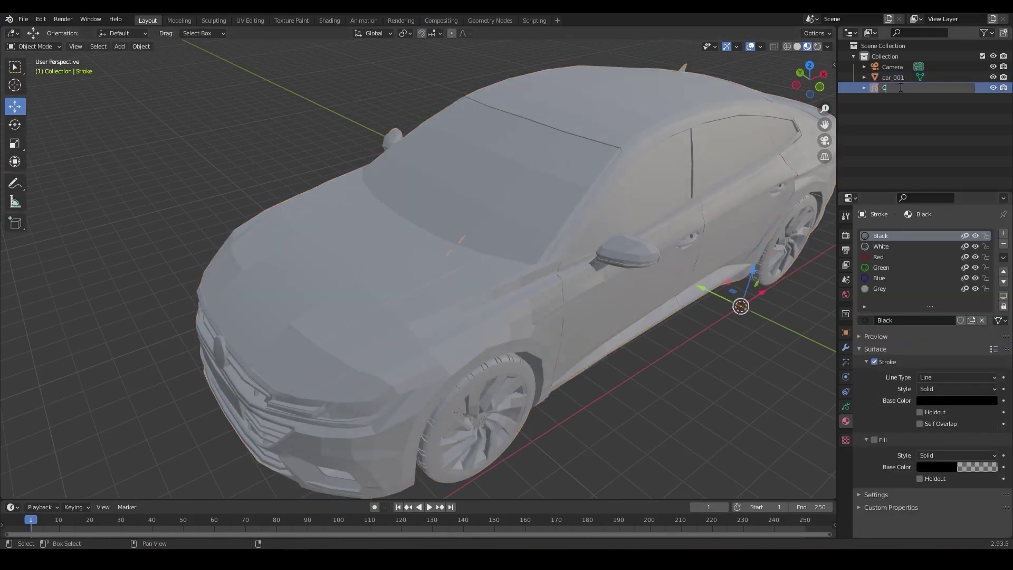
text(Car_stroke)
key(Return)
key(ctrl+Tab)
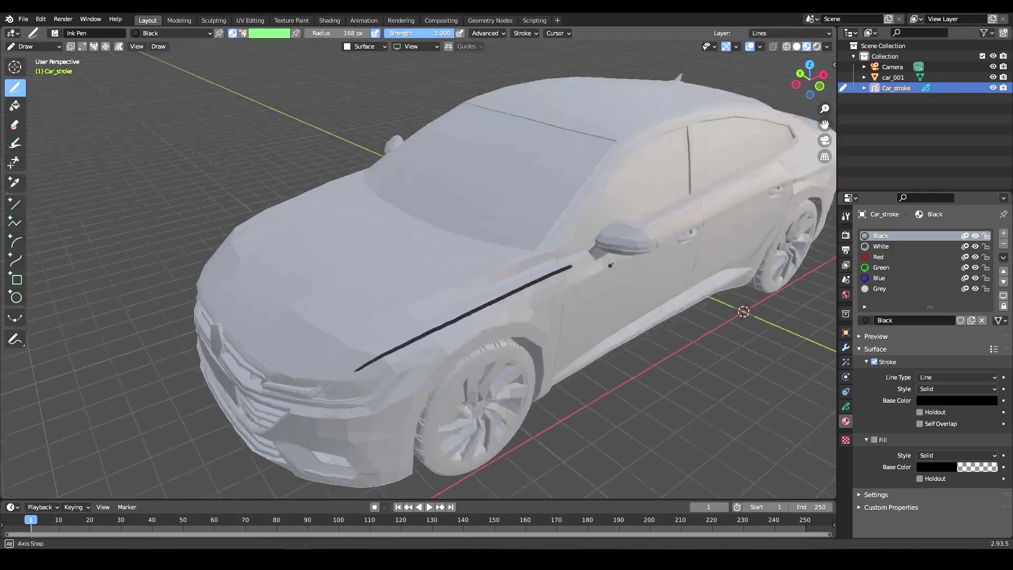
Draw a second crease stroke along the left side of the hood, beside the existing line.
middle_drag(611, 265, 602, 240)
drag(343, 328, 540, 236)
middle_drag(343, 264, 464, 287)
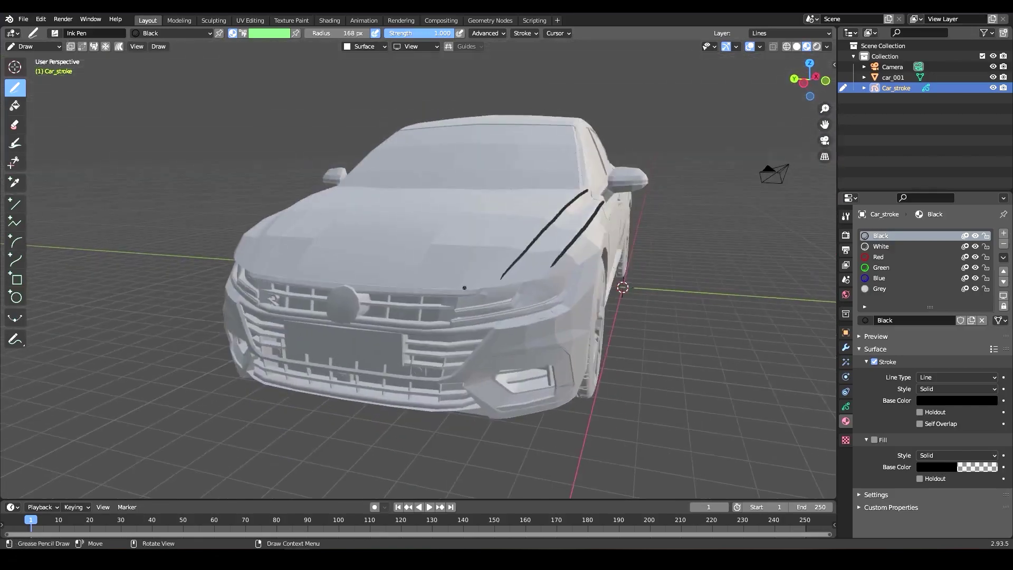
Outline the left headlight with black strokes along its upper, lower and outer edges and its inner divider.
drag(463, 287, 578, 264)
middle_drag(646, 232, 528, 208)
drag(472, 274, 538, 243)
middle_drag(409, 253, 527, 282)
drag(592, 279, 488, 301)
mouse_move(489, 301)
middle_down()
mouse_move(507, 299)
mouse_move(457, 298)
middle_up()
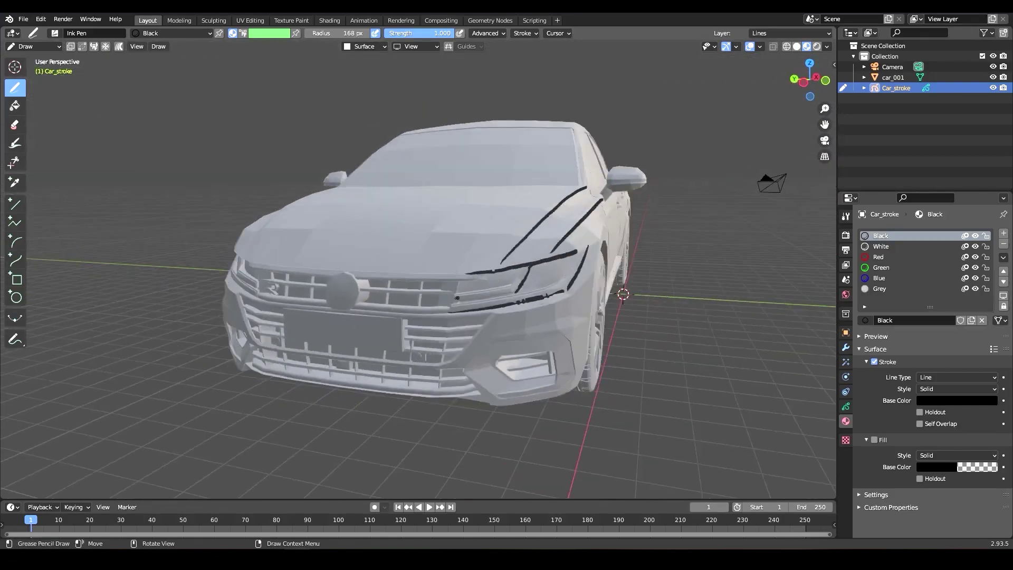
Hatch the inside of the left headlight with short diagonal strokes.
middle_drag(547, 286, 569, 285)
drag(549, 269, 577, 260)
middle_drag(670, 251, 625, 248)
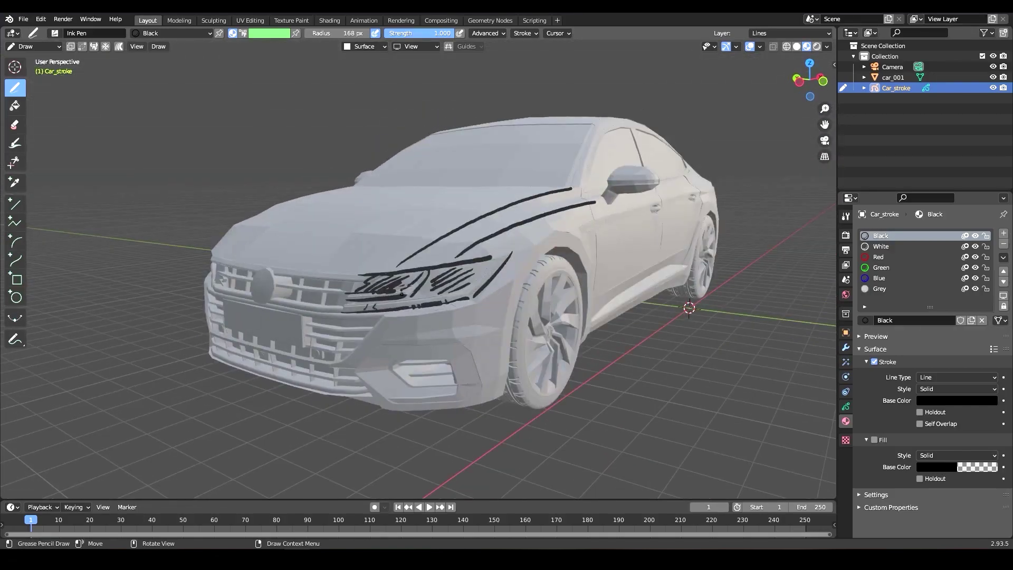
Outline the lower front grille and the license plate, and hatch the plate with diagonal strokes.
middle_drag(401, 294, 351, 341)
drag(351, 341, 501, 340)
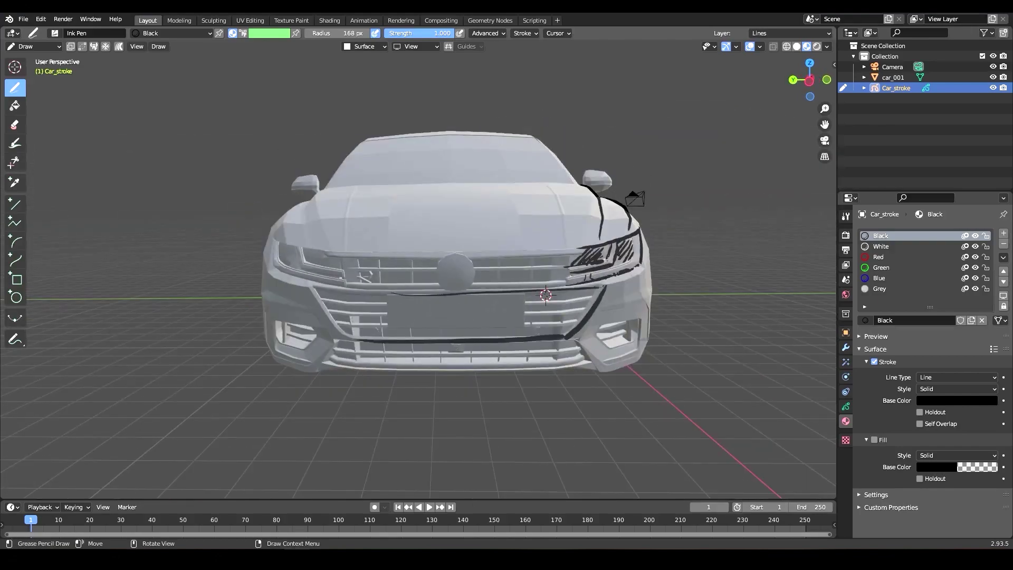
middle_drag(603, 286, 611, 282)
mouse_move(428, 274)
mouse_down()
mouse_move(427, 299)
mouse_move(456, 275)
mouse_up()
drag(447, 293, 478, 275)
drag(462, 296, 496, 274)
drag(484, 295, 519, 277)
drag(514, 294, 534, 281)
drag(528, 296, 542, 288)
middle_drag(538, 295, 504, 322)
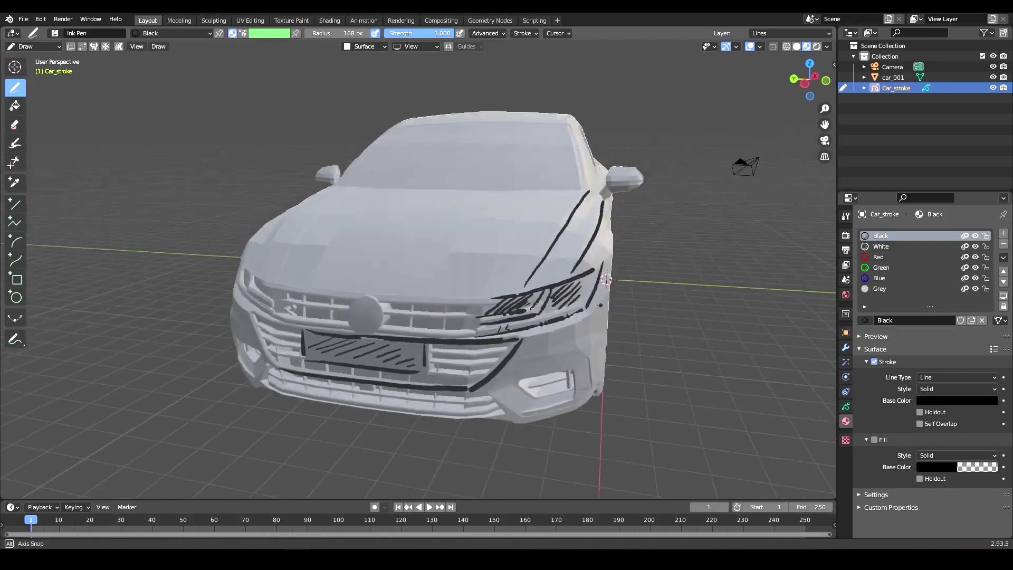
Outline the round badge on the front grille and shade it with short strokes.
mouse_move(373, 307)
mouse_down()
mouse_move(366, 297)
mouse_move(358, 308)
mouse_up()
drag(356, 321, 363, 308)
drag(360, 326, 362, 318)
Outline the left fog light housing in the front bumper and shade its edges.
mouse_move(567, 196)
middle_down()
mouse_move(534, 220)
mouse_move(567, 195)
middle_up()
drag(463, 357, 486, 332)
mouse_move(518, 384)
middle_down()
mouse_move(363, 304)
mouse_move(469, 210)
middle_up()
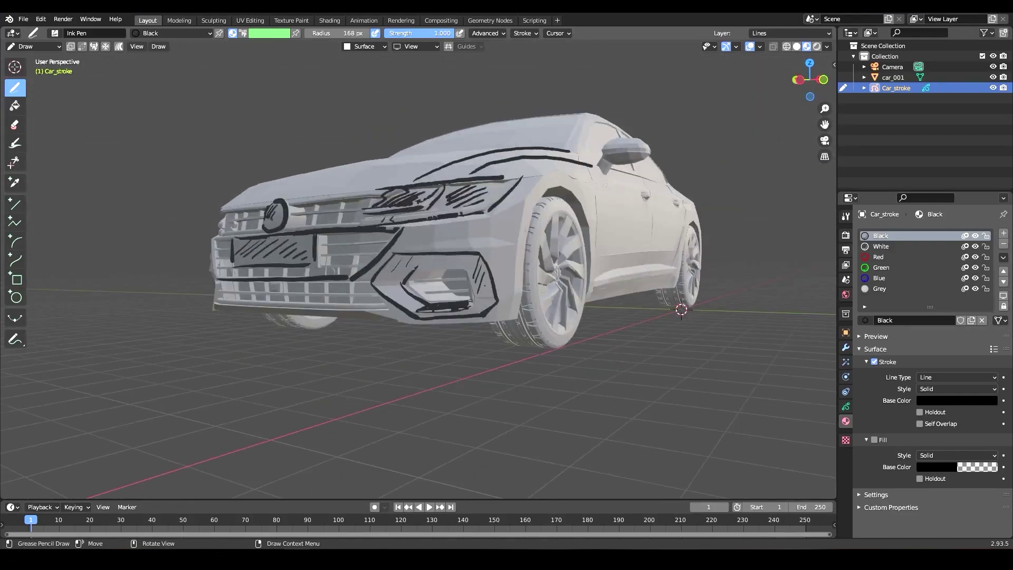
Outline the wheel arches, doors, handles and sill on the car's left side, with hatching on the door panels.
middle_drag(468, 307, 482, 306)
drag(477, 279, 531, 271)
drag(534, 273, 539, 308)
middle_drag(617, 266, 560, 269)
mouse_move(452, 318)
middle_down()
mouse_move(403, 308)
mouse_move(538, 241)
mouse_move(713, 302)
mouse_move(506, 285)
middle_up()
mouse_move(728, 309)
middle_down()
mouse_move(726, 328)
mouse_move(665, 328)
middle_up()
scroll(725, 334, up, 2)
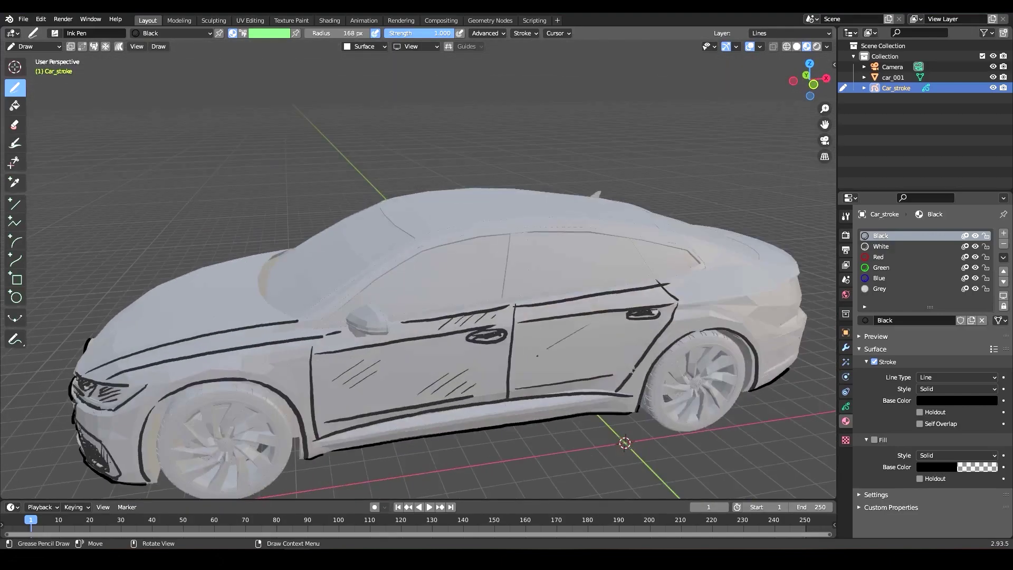
Draw the lower window line along the left doors back to the rear corner of the side glass.
scroll(537, 356, down, 2)
mouse_move(538, 356)
middle_down()
mouse_move(544, 380)
mouse_move(533, 359)
middle_up()
scroll(533, 358, up, 2)
middle_drag(406, 359, 578, 187)
scroll(578, 187, up, 3)
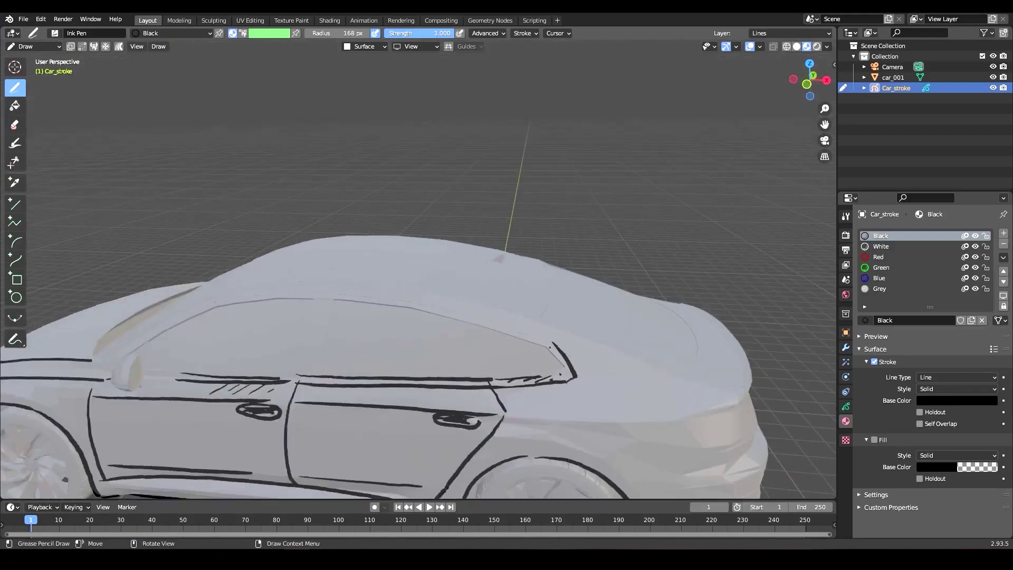
Outline the left side windows, the pillar between the doors and the left windshield pillar.
middle_drag(573, 371, 660, 359)
drag(443, 300, 452, 372)
middle_drag(451, 372, 549, 390)
drag(357, 432, 373, 404)
middle_drag(377, 426, 593, 222)
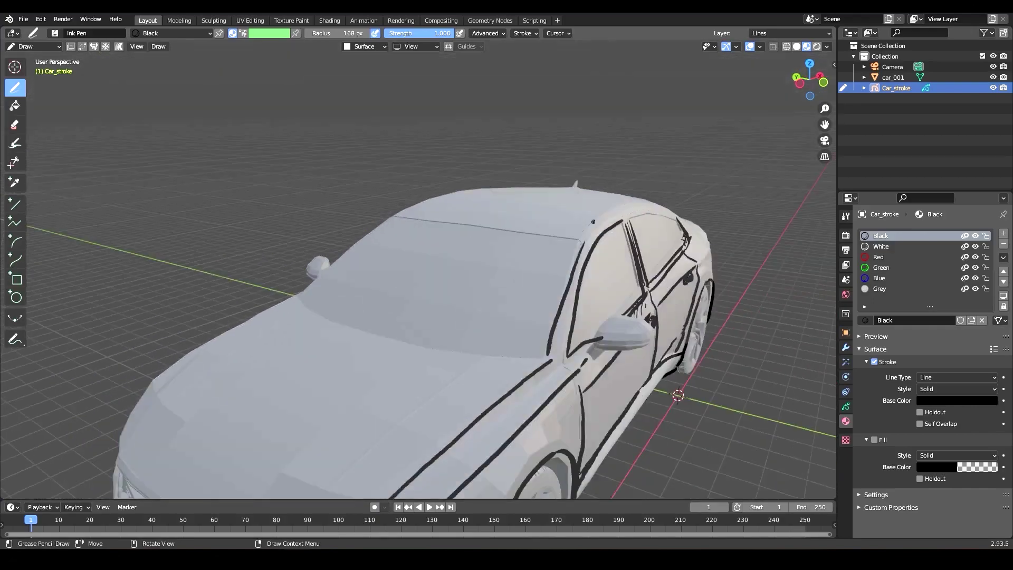
Draw the left roof edge and rear pillar down to the rear fender crease, and hatch around them.
middle_drag(559, 335, 508, 296)
mouse_move(612, 267)
middle_down()
mouse_move(460, 276)
mouse_move(427, 256)
middle_up()
drag(428, 285, 440, 302)
drag(441, 288, 449, 303)
scroll(449, 295, down, 3)
mouse_move(450, 296)
middle_down()
mouse_move(619, 273)
mouse_move(616, 238)
middle_up()
shift+middle_drag(616, 237, 640, 328)
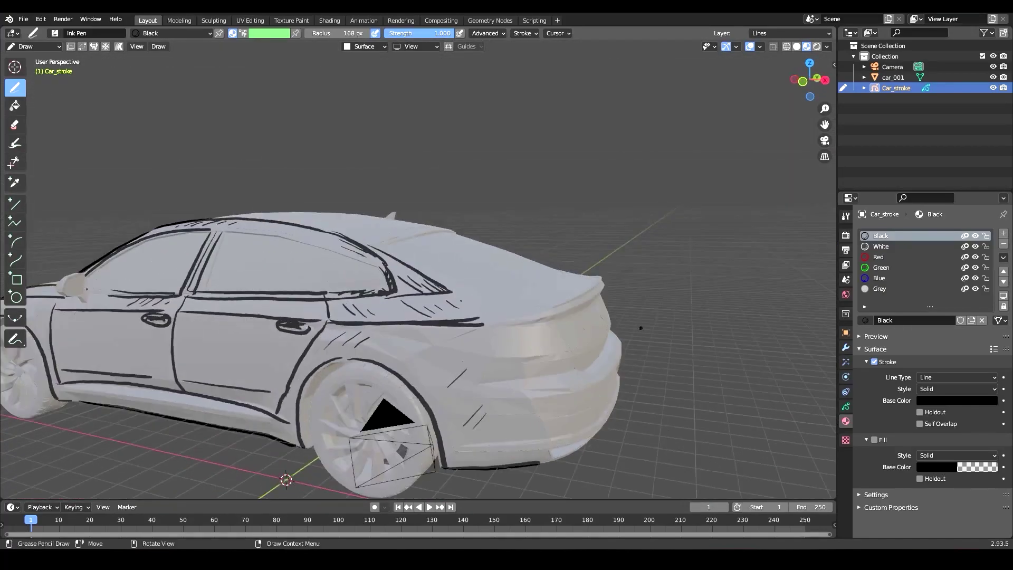
Outline the left taillight and hatch its inside with short strokes.
middle_drag(519, 331, 465, 333)
drag(343, 348, 416, 341)
drag(416, 342, 426, 371)
drag(369, 353, 380, 367)
middle_drag(512, 295, 570, 283)
scroll(570, 283, down, 3)
mouse_move(569, 243)
middle_down()
mouse_move(572, 267)
mouse_move(582, 243)
mouse_move(340, 361)
middle_up()
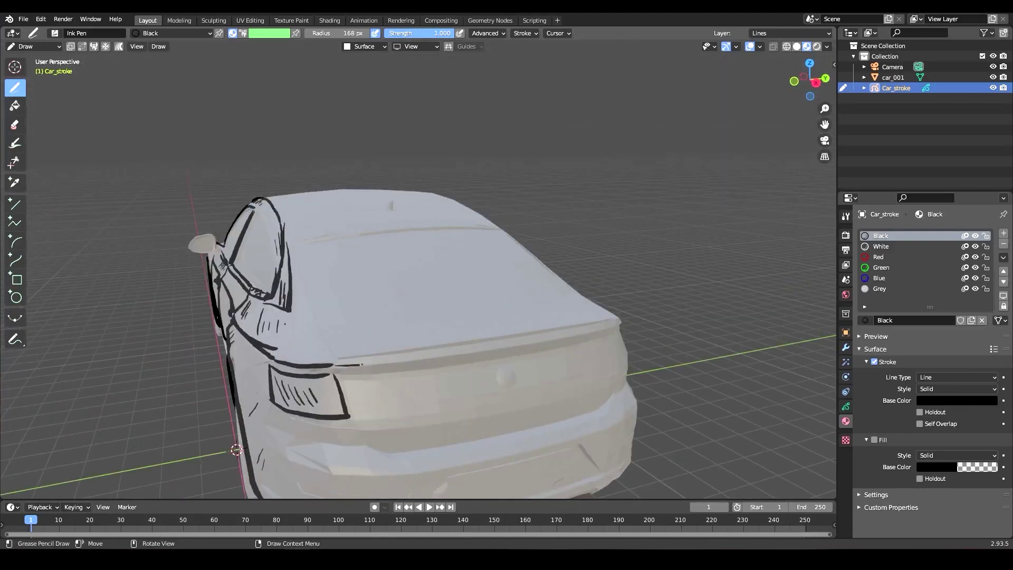
Draw two lines along the trunk's spoiler edge and trace the left and lower-left edges of the trunk lid.
middle_drag(599, 325, 450, 350)
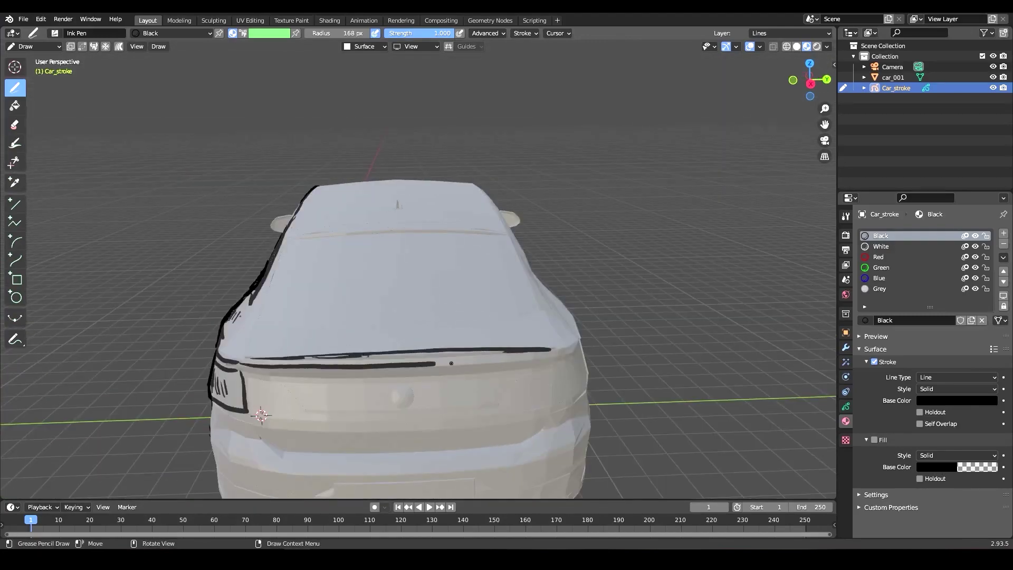
middle_drag(261, 415, 242, 440)
middle_drag(340, 387, 303, 317)
middle_drag(455, 383, 307, 378)
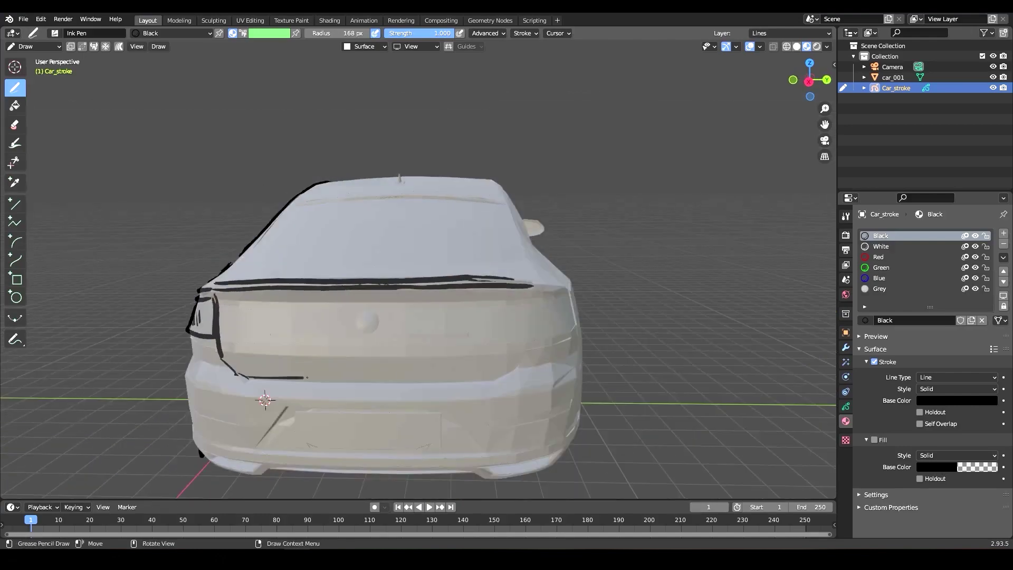
Continue the trunk lid outline and rear badge, undoing one misplaced long stroke.
middle_drag(529, 302, 673, 330)
mouse_move(407, 365)
mouse_down()
mouse_move(619, 327)
mouse_move(613, 316)
mouse_up()
key(ctrl+z)
drag(501, 354, 509, 372)
mouse_move(510, 372)
middle_down()
mouse_move(564, 346)
mouse_move(572, 327)
middle_up()
Draw the rear bumper crease lines below the taillight and trunk lid.
mouse_move(499, 267)
middle_down()
mouse_move(533, 295)
mouse_move(491, 317)
mouse_move(464, 348)
mouse_move(386, 352)
middle_up()
drag(214, 369, 278, 383)
middle_drag(278, 383, 222, 384)
drag(369, 390, 429, 372)
mouse_move(429, 371)
middle_down()
mouse_move(396, 395)
mouse_move(464, 388)
middle_up()
drag(411, 392, 467, 392)
mouse_move(631, 358)
middle_down()
mouse_move(544, 354)
mouse_move(622, 356)
mouse_move(584, 340)
mouse_move(612, 351)
middle_up()
mouse_move(407, 356)
mouse_down()
mouse_move(453, 313)
mouse_move(623, 350)
mouse_up()
mouse_move(623, 350)
middle_down()
mouse_move(554, 343)
mouse_move(697, 348)
middle_up()
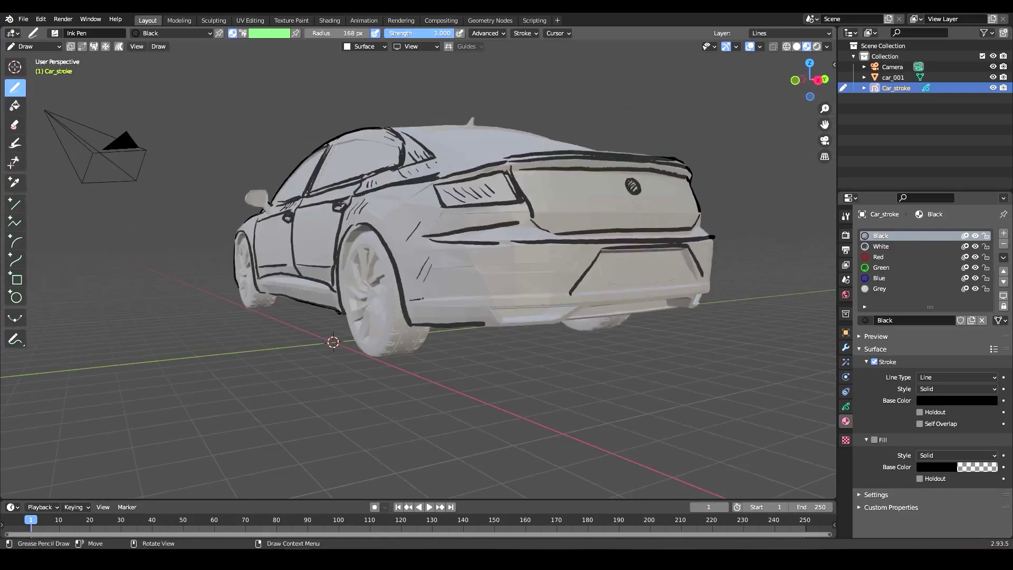
Outline and shade the license plate recess, and draw the lower crease line of the rear bumper.
drag(414, 292, 560, 302)
mouse_move(561, 303)
middle_down()
mouse_move(496, 301)
mouse_move(478, 316)
middle_up()
drag(655, 317, 449, 328)
middle_drag(686, 317, 663, 323)
mouse_move(393, 342)
mouse_down()
mouse_move(391, 310)
mouse_move(531, 310)
mouse_up()
drag(529, 311, 532, 342)
middle_drag(414, 289, 430, 276)
middle_drag(348, 335, 345, 330)
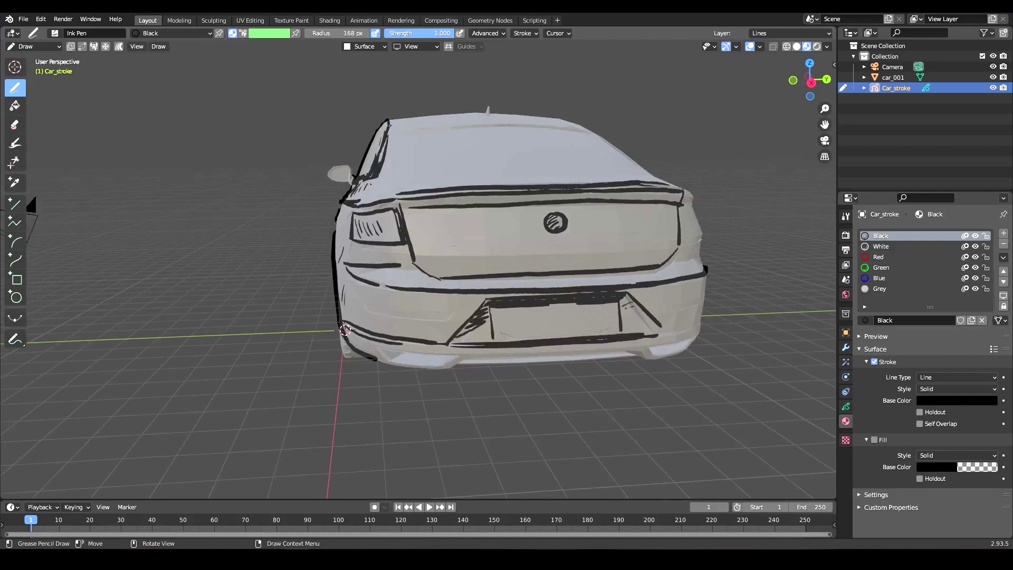
Outline the rear window and add hatching strokes to its glass and the trunk surface below it.
middle_drag(569, 328, 535, 353)
middle_drag(608, 382, 416, 121)
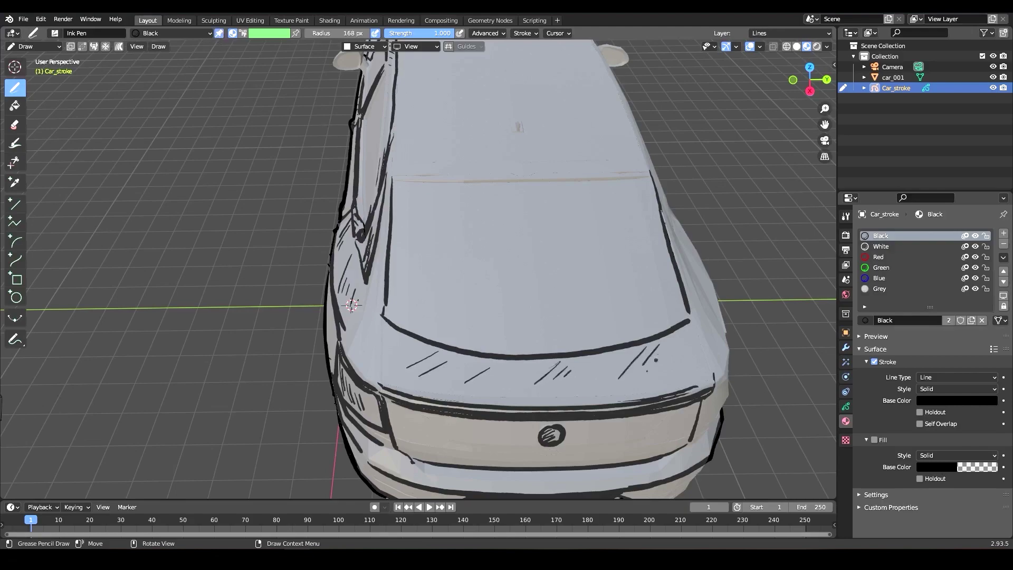
middle_drag(656, 360, 382, 331)
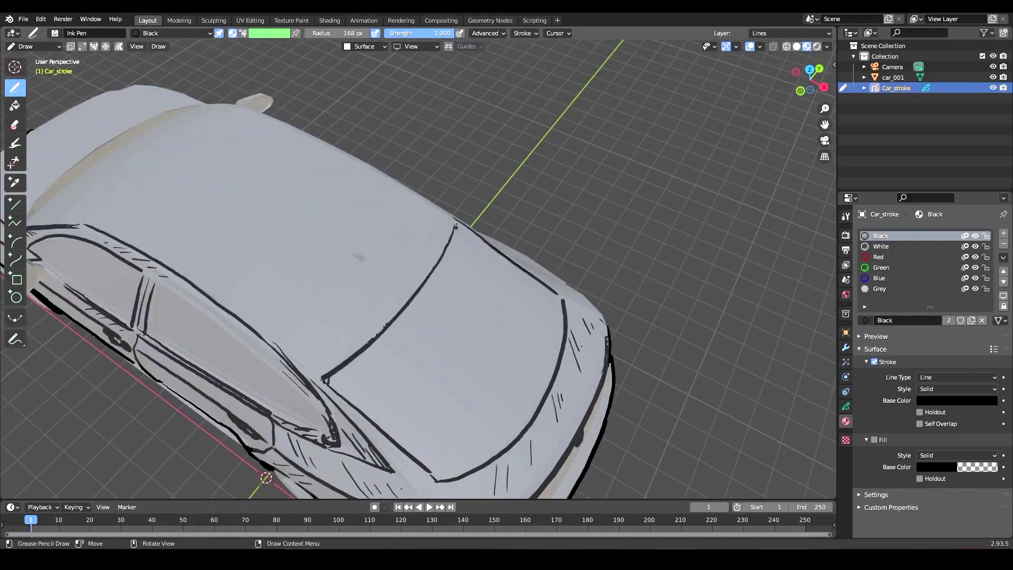
middle_drag(414, 400, 307, 360)
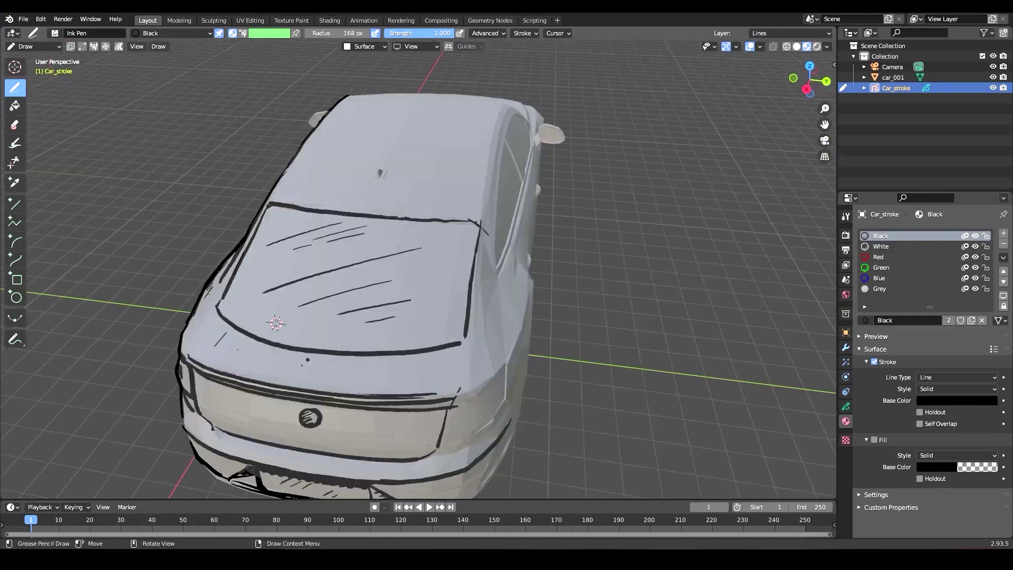
Draw the right taillight and right bumper creases, and outline and shade the lower insert of the rear bumper.
middle_drag(276, 323, 429, 358)
middle_drag(562, 302, 460, 335)
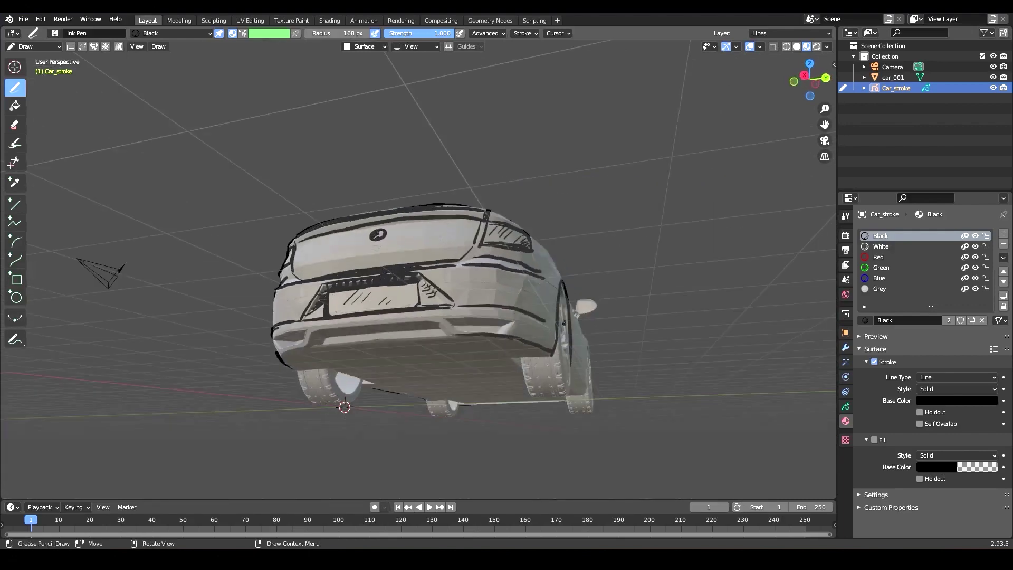
middle_drag(564, 323, 410, 336)
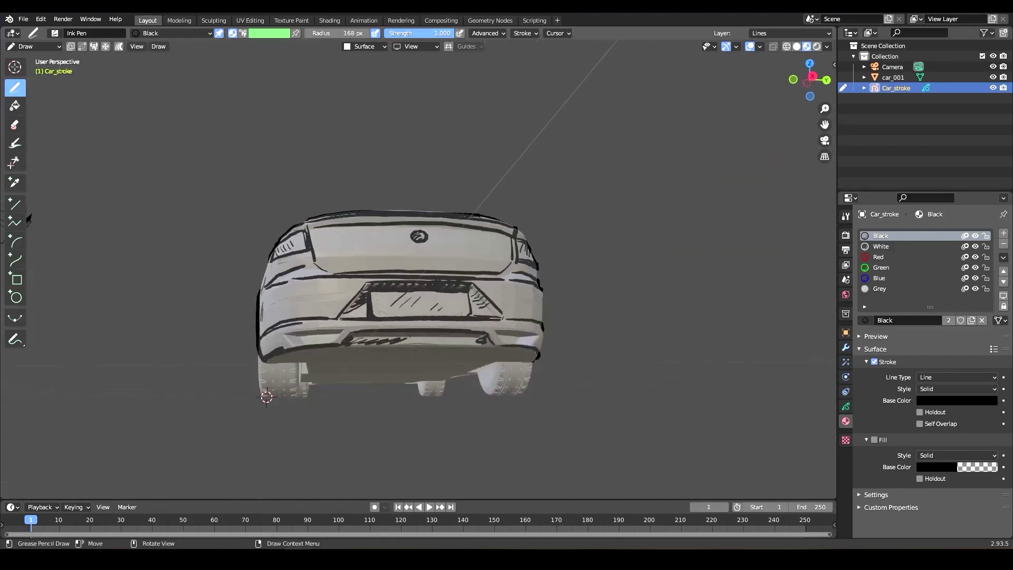
middle_drag(532, 339, 579, 303)
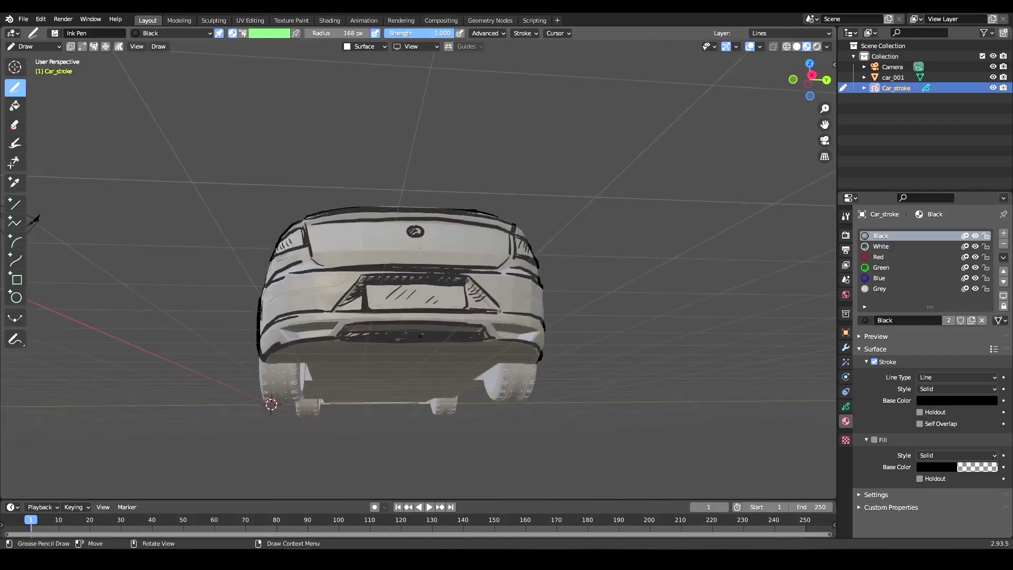
Check the drawn car from the front, comparing rendered shading with material preview.
mouse_move(420, 336)
middle_down()
mouse_move(541, 165)
mouse_move(516, 133)
mouse_move(635, 64)
mouse_move(545, 110)
mouse_move(549, 129)
middle_up()
scroll(523, 172, up, 2)
scroll(636, 64, down, 4)
key(z)
mouse_move(640, 111)
ctrl+middle_down()
mouse_move(559, 107)
mouse_move(573, 118)
ctrl+middle_up()
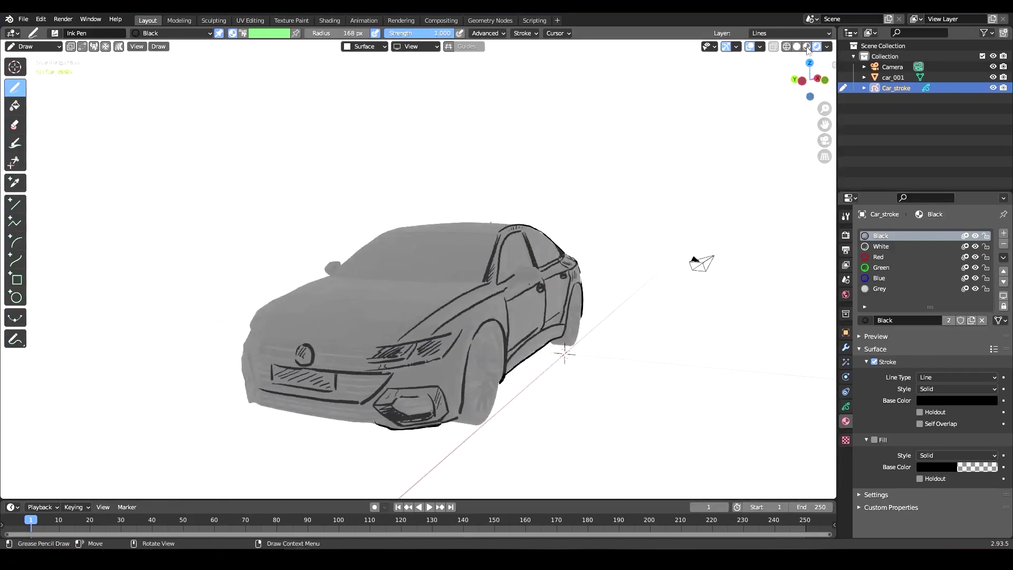
click(805, 47)
scroll(803, 51, down, 4)
click(816, 46)
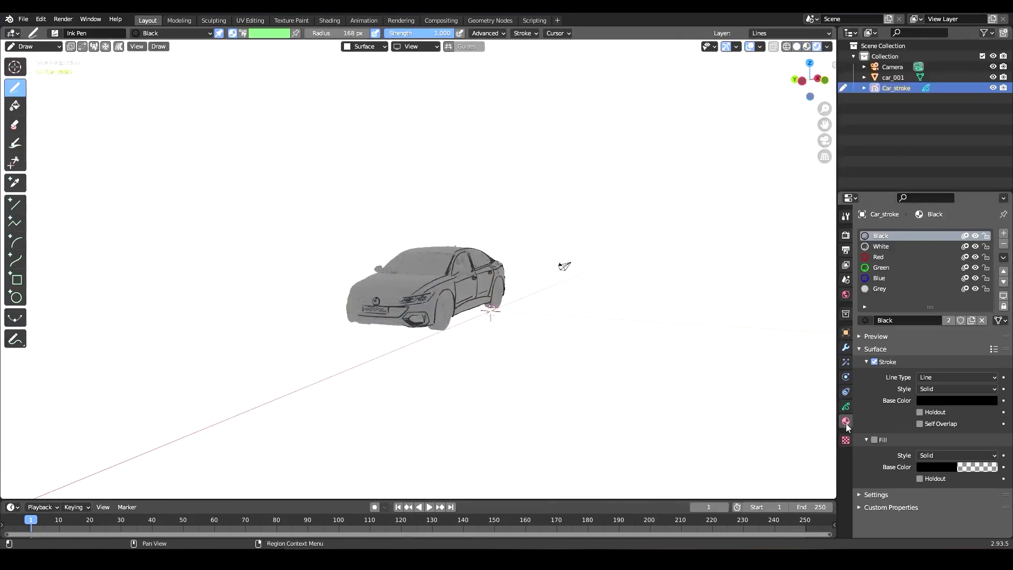
Select the car in Object Mode and brighten its material's base colour to white.
key(ctrl+Tab)
click(403, 179)
click(423, 279)
click(948, 389)
drag(987, 259, 987, 235)
click(657, 289)
middle_drag(657, 289, 812, 236)
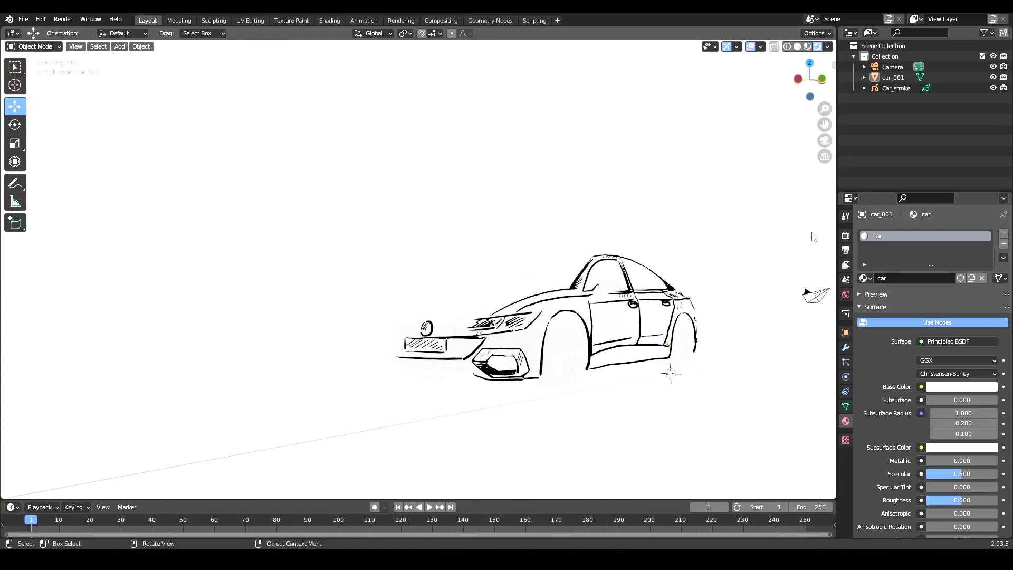
Try a near-black base colour with a value of 0.031 on the car's material, and brighten it again.
middle_drag(759, 269, 691, 288)
click(686, 291)
click(718, 265)
key(ctrl+Tab)
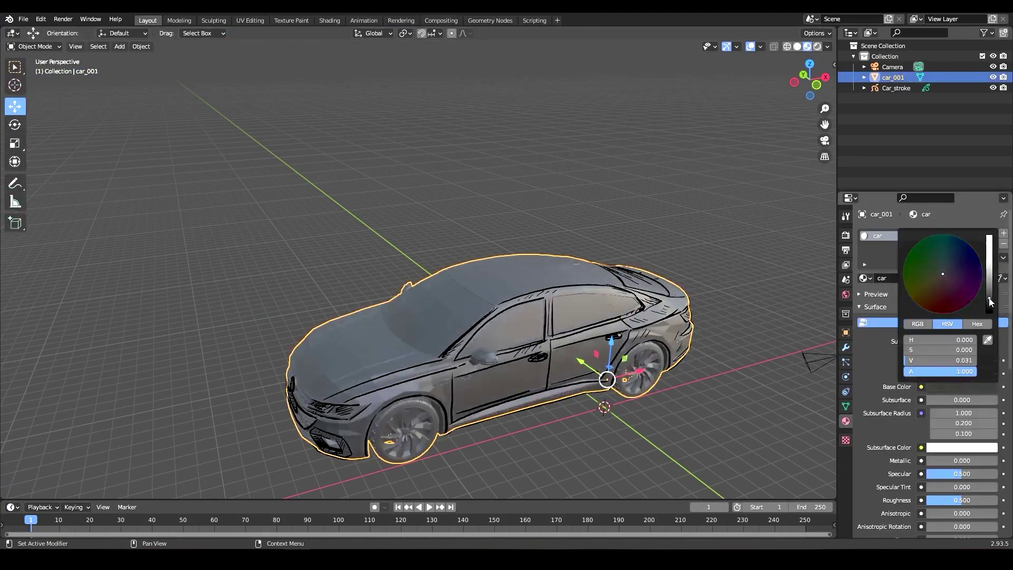
drag(990, 302, 990, 239)
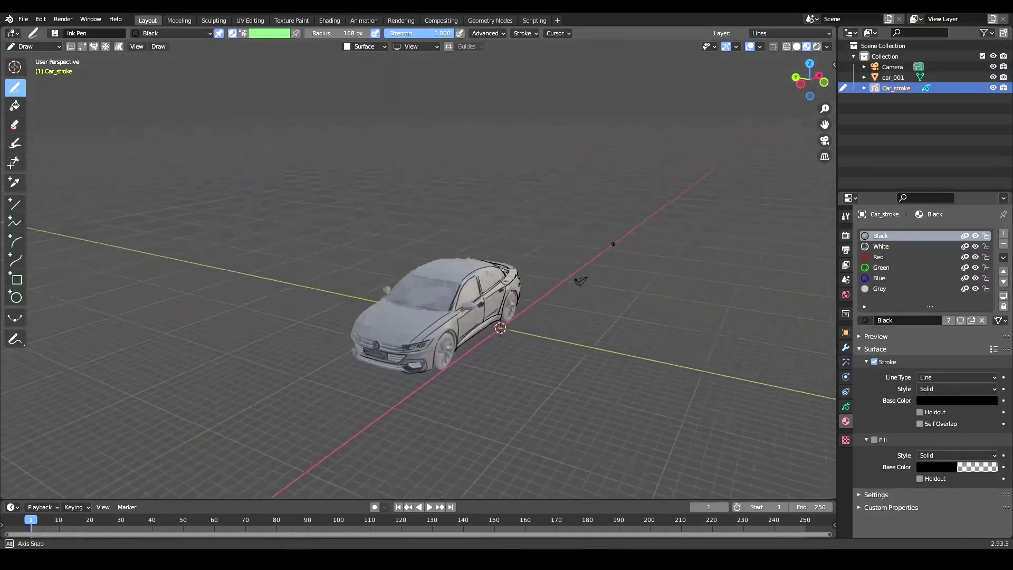
Look over the undrawn right side of the car in Object Mode and return Car_stroke to Draw mode.
key(ctrl+Tab)
middle_drag(593, 176, 566, 193)
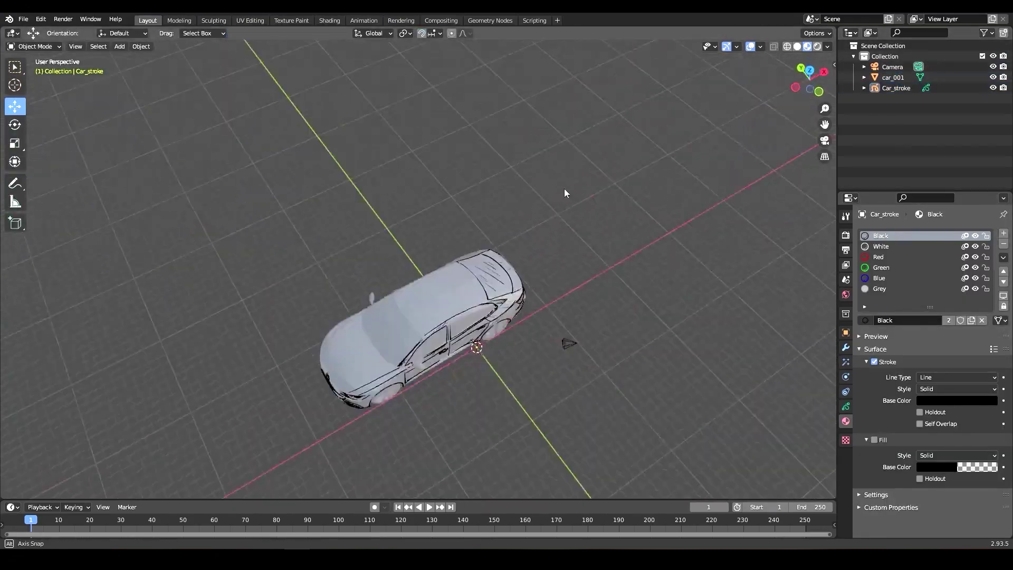
click(798, 47)
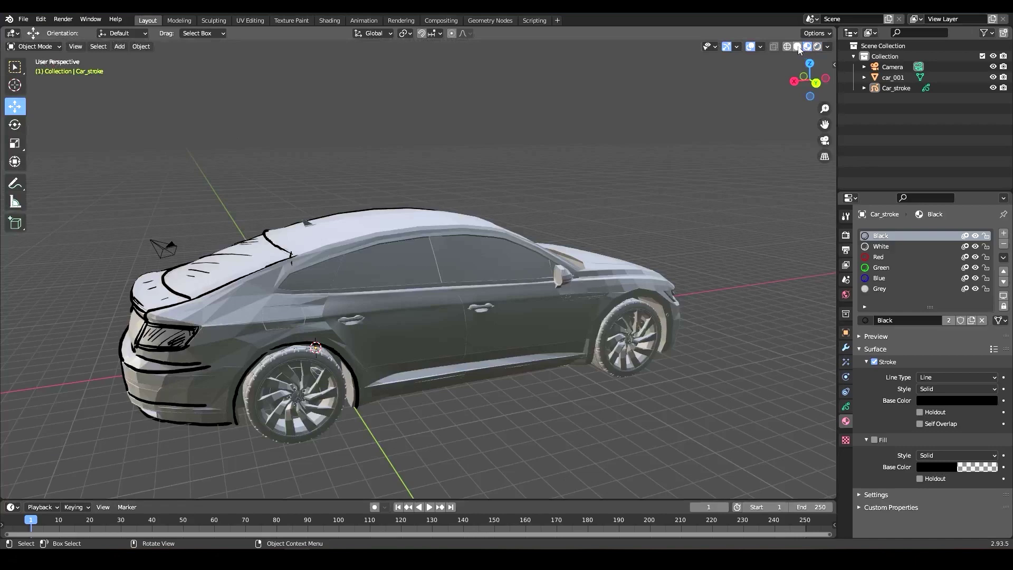
click(655, 219)
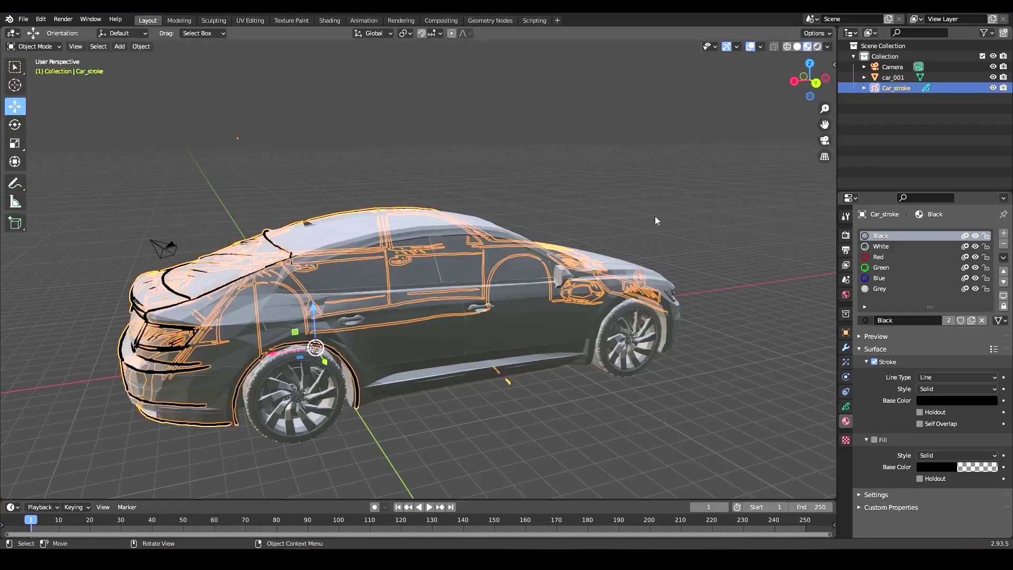
key(ctrl+Tab)
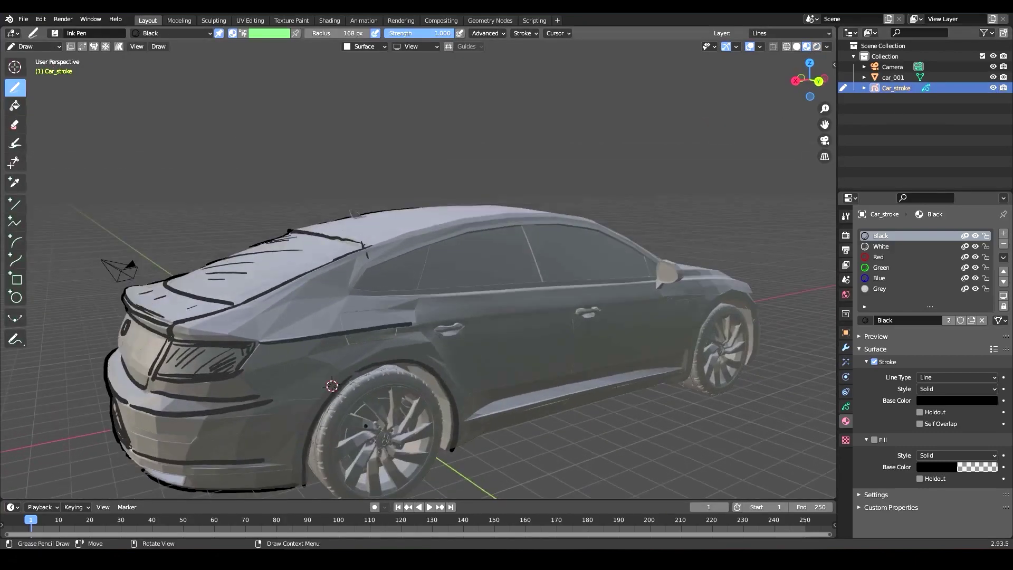
Extend the rear fender crease on the right side and outline the upper panel of the rear door.
middle_drag(366, 426, 518, 328)
scroll(519, 328, down, 2)
scroll(518, 328, up, 2)
drag(419, 295, 435, 321)
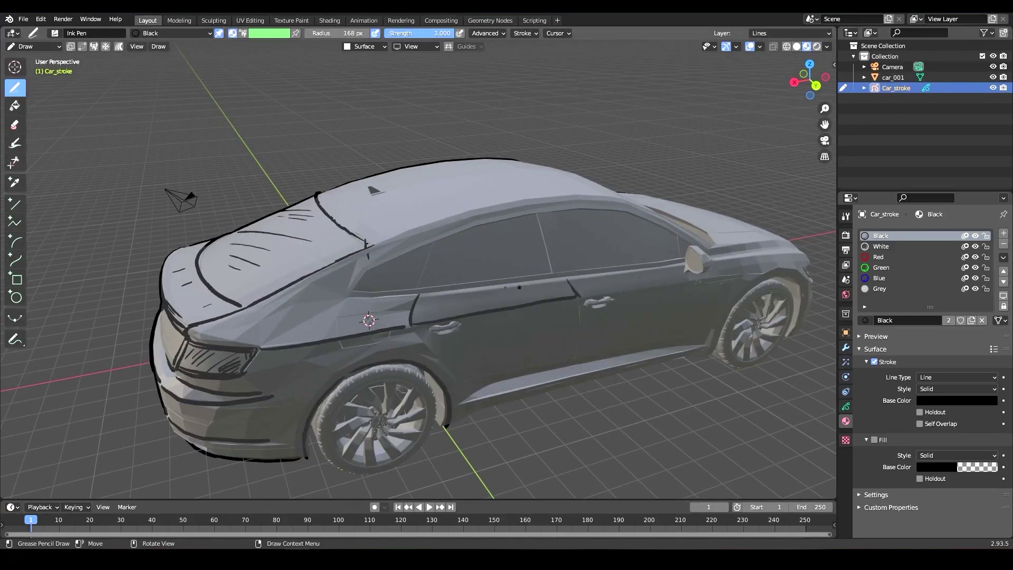
Draw the pillar between the right side windows and the lower window line along the doors.
middle_drag(617, 269, 530, 208)
scroll(530, 208, up, 1)
drag(480, 242, 488, 307)
mouse_move(486, 244)
mouse_down()
mouse_move(504, 309)
mouse_move(521, 305)
mouse_up()
middle_drag(520, 305, 534, 316)
drag(490, 305, 657, 304)
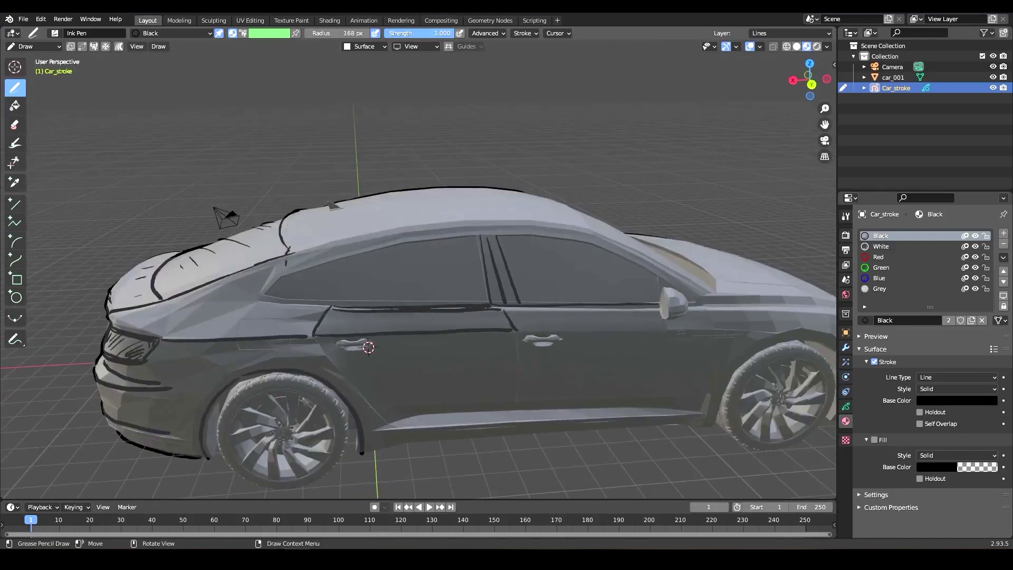
Outline the right doors, sill and windshield pillar, and trace the frame of the front side window.
mouse_move(369, 347)
middle_down()
mouse_move(429, 369)
mouse_move(406, 377)
mouse_move(351, 274)
mouse_move(323, 398)
mouse_move(399, 262)
middle_up()
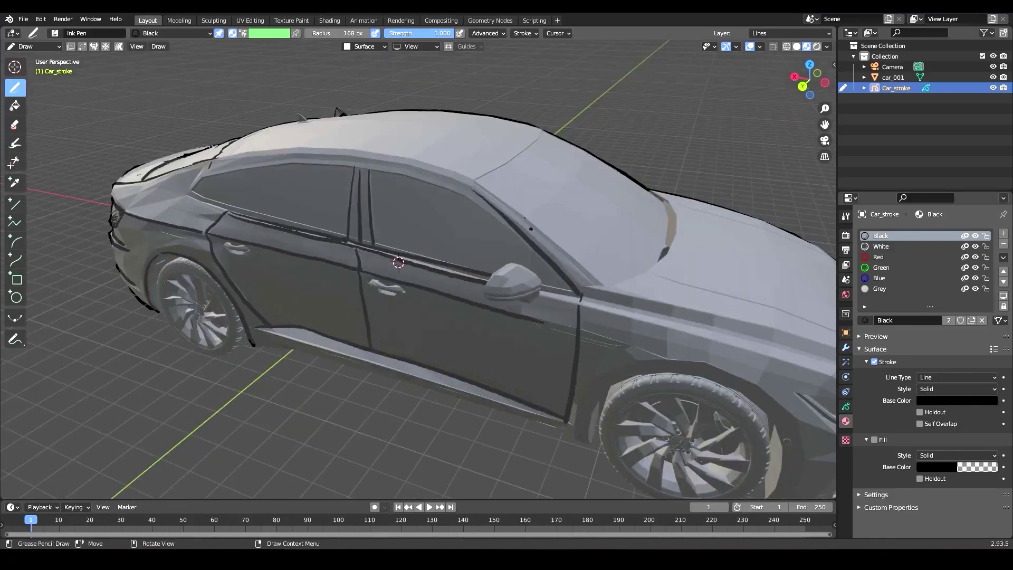
mouse_move(490, 177)
middle_down()
mouse_move(593, 273)
mouse_move(632, 273)
middle_up()
drag(403, 249, 530, 242)
middle_drag(526, 232, 404, 225)
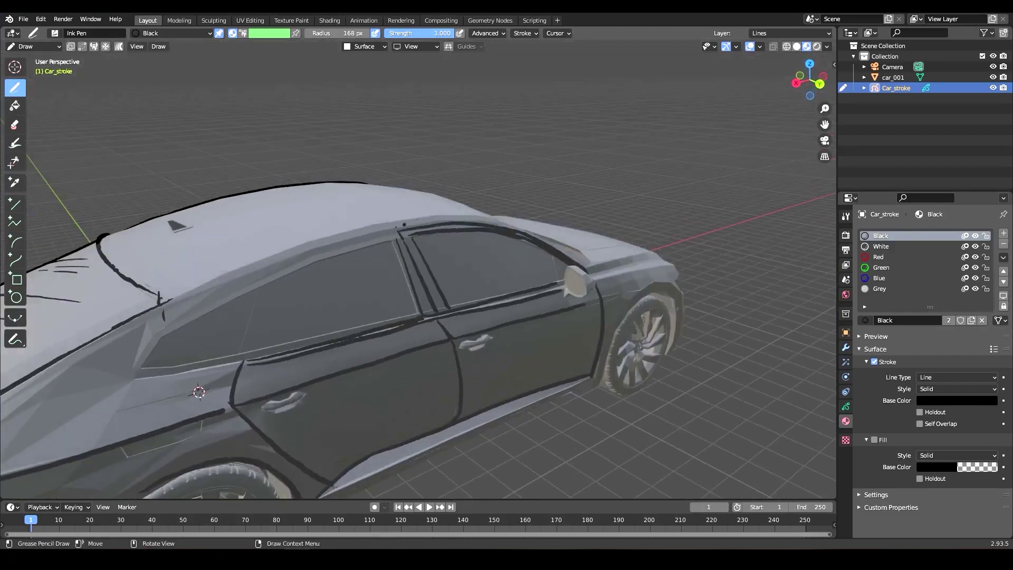
Outline the rear side window on the right and the fuel flap on the rear fender.
scroll(327, 334, down, 4)
middle_drag(327, 334, 316, 295)
scroll(404, 205, up, 4)
shift+middle_drag(405, 206, 485, 242)
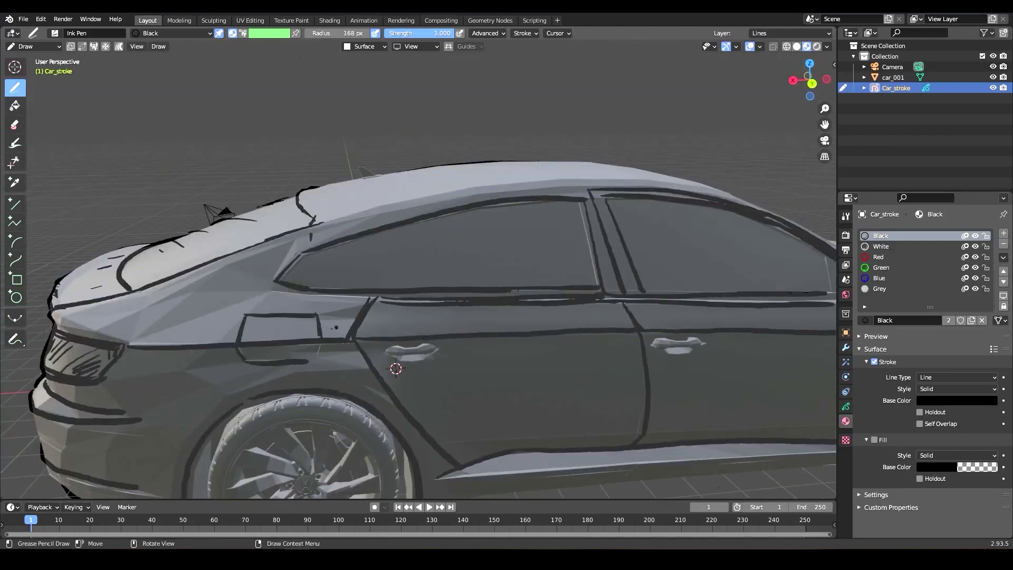
Draw the divider of the rear quarter window on the right side and hatch the side windows with diagonal reflection lines.
middle_drag(324, 348, 447, 265)
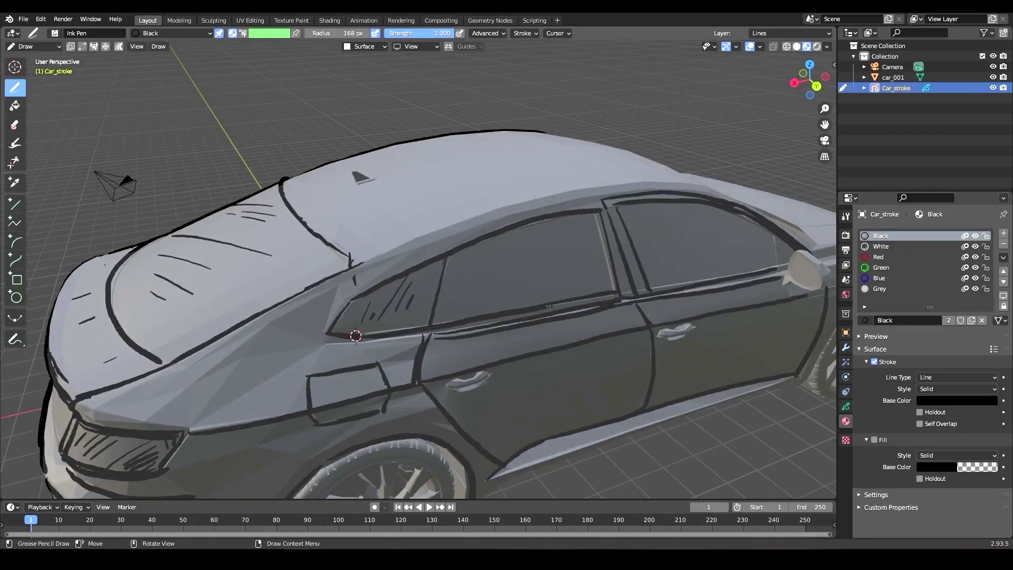
middle_drag(579, 232, 677, 225)
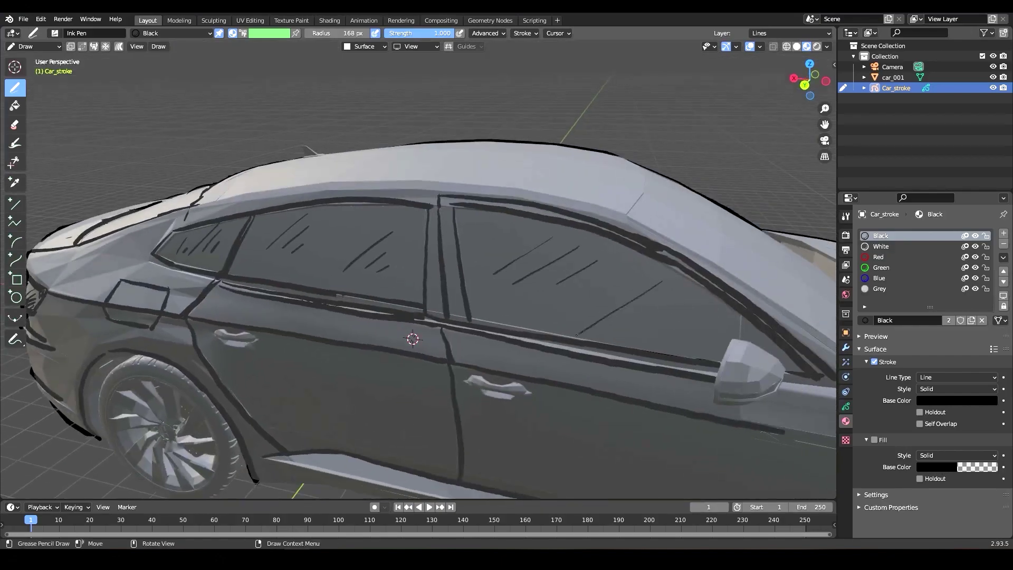
Examine the strokes on the car's left side and front for areas that still need drawing.
scroll(576, 335, down, 4)
middle_drag(576, 335, 833, 388)
shift+middle_drag(391, 264, 616, 267)
scroll(616, 267, up, 3)
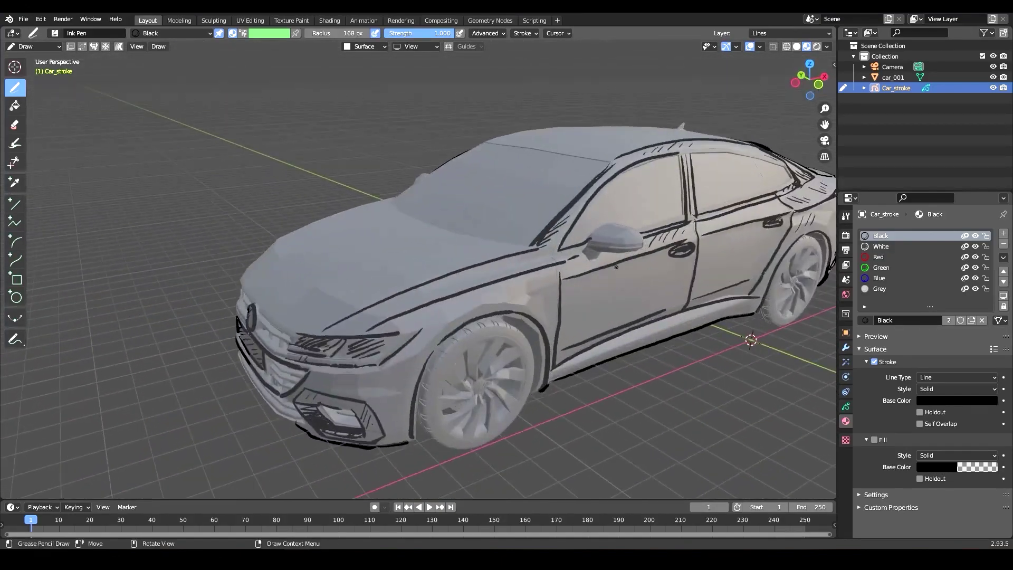
middle_drag(417, 351, 242, 264)
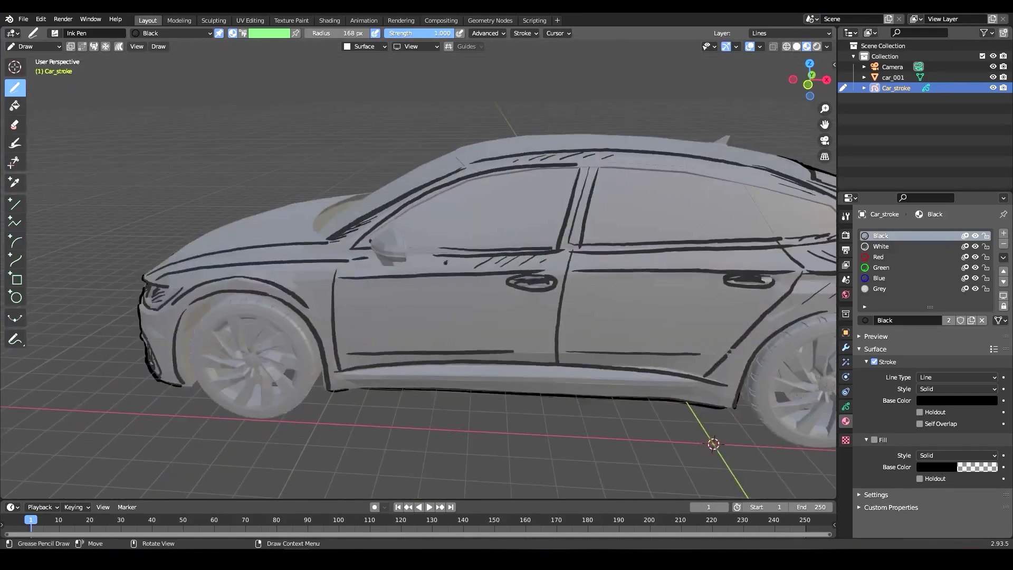
middle_drag(445, 263, 501, 413)
middle_drag(429, 419, 406, 299)
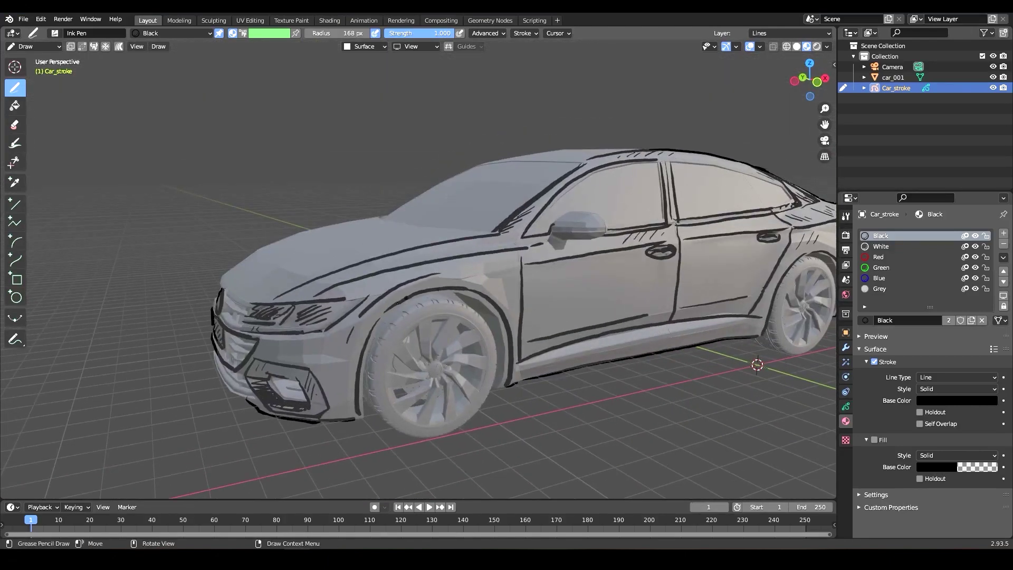
middle_drag(516, 337, 457, 312)
middle_drag(464, 227, 525, 311)
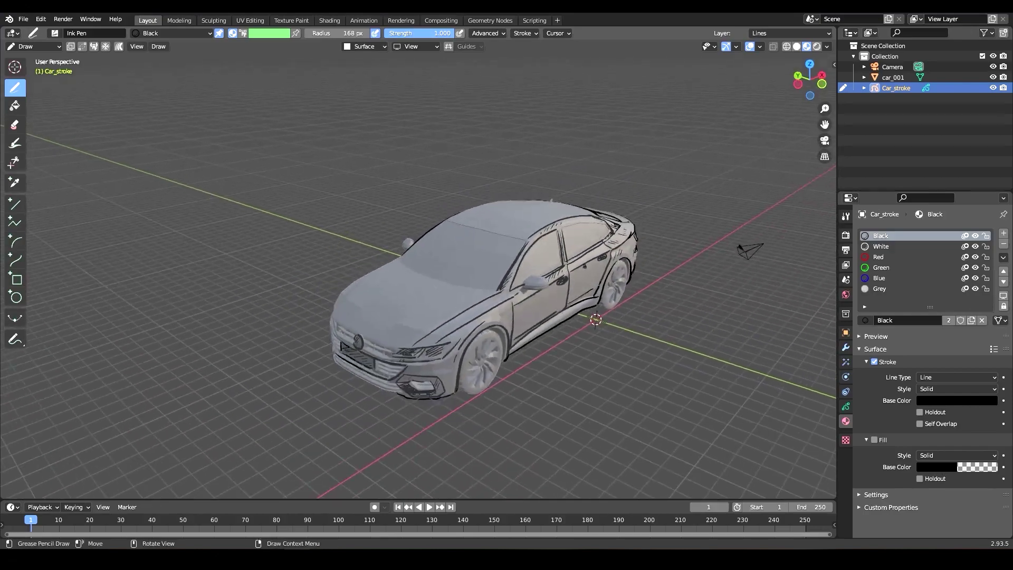
Outline and hatch the right headlight, and draw the hood creases above it.
middle_drag(606, 248, 747, 308)
middle_drag(371, 286, 506, 350)
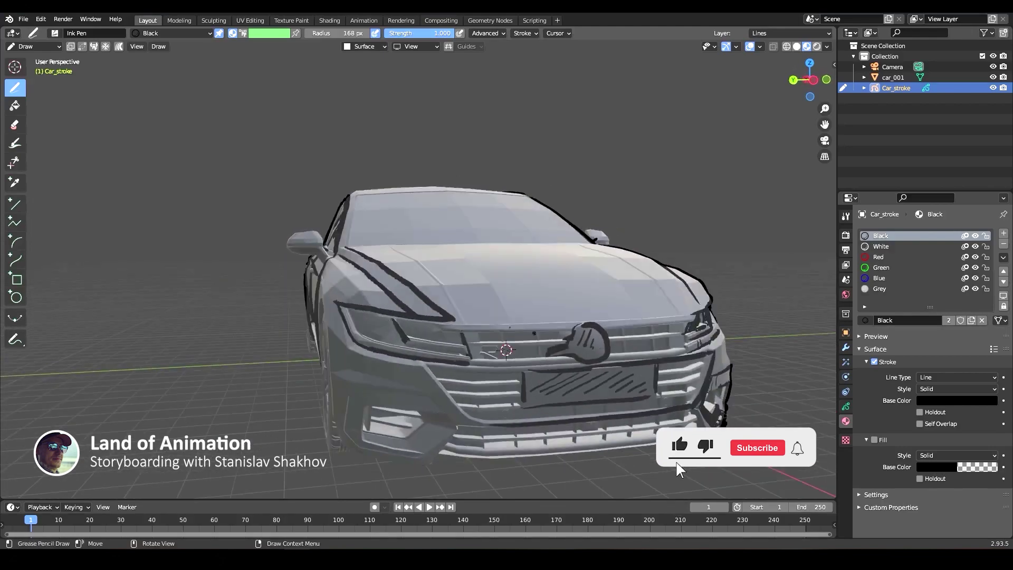
middle_drag(536, 244, 400, 338)
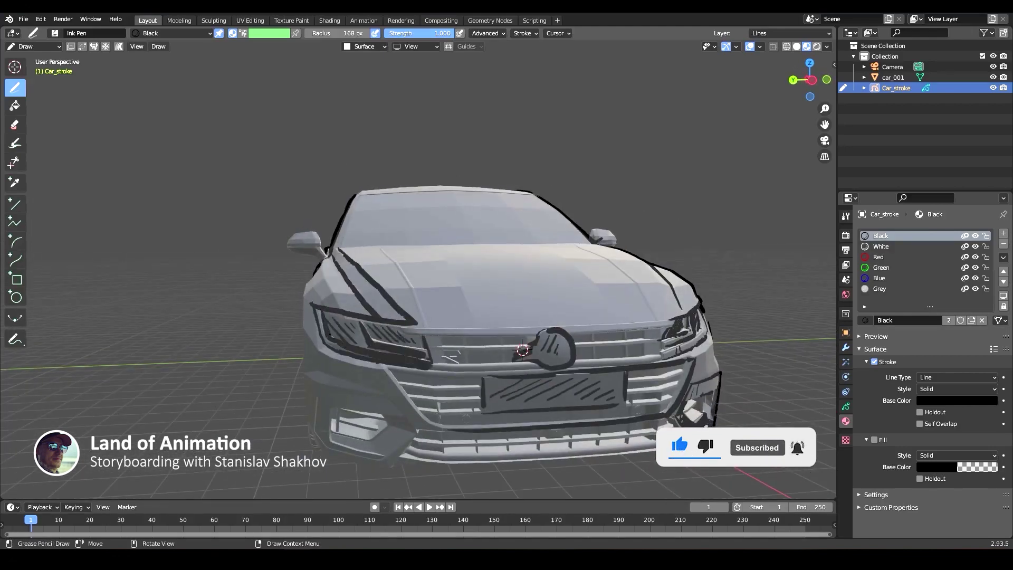
middle_drag(330, 334, 392, 340)
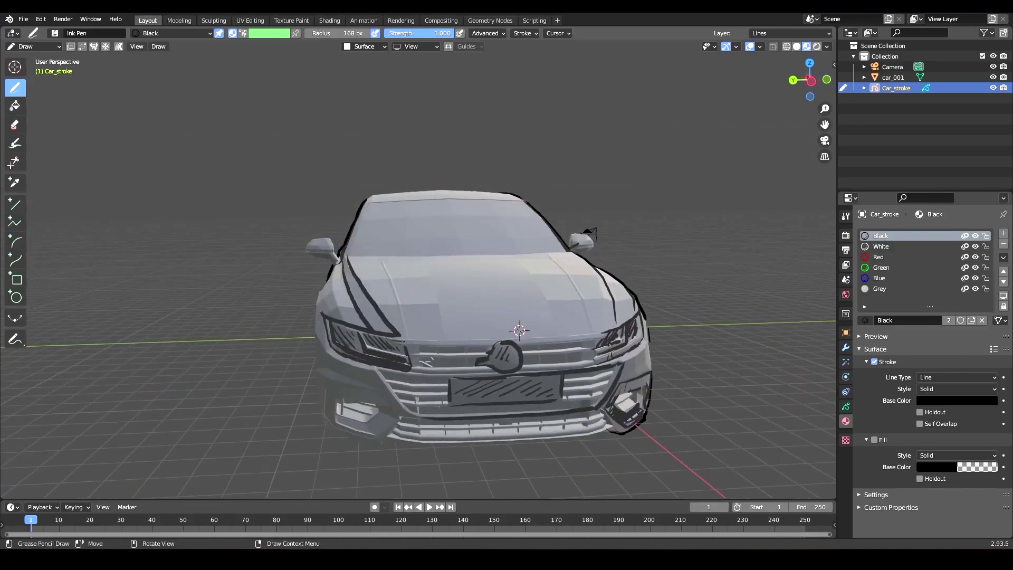
mouse_move(709, 331)
middle_down()
mouse_move(667, 237)
mouse_move(642, 316)
middle_up()
key(ctrl+Tab)
click(644, 327)
click(549, 285)
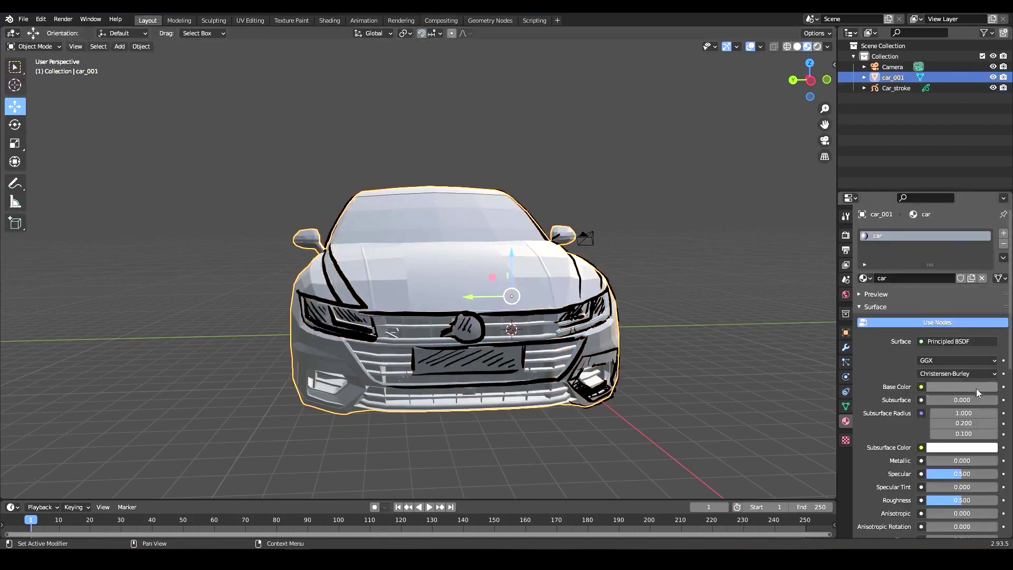
click(976, 388)
drag(990, 289, 992, 265)
key(ctrl+Tab)
click(732, 224)
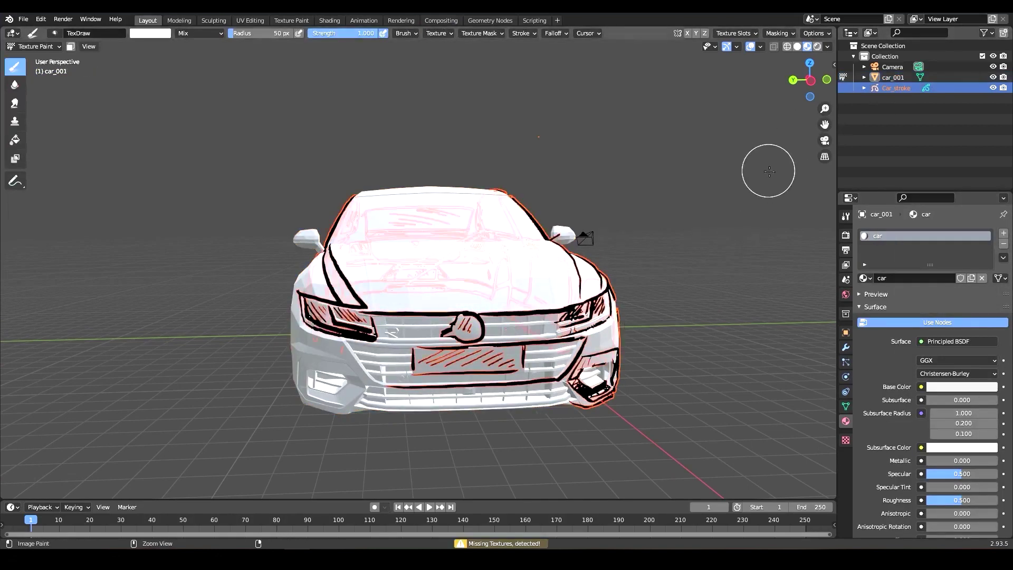
middle_drag(769, 170, 720, 220)
key(ctrl+z)
key(ctrl+z)
key(ctrl+z)
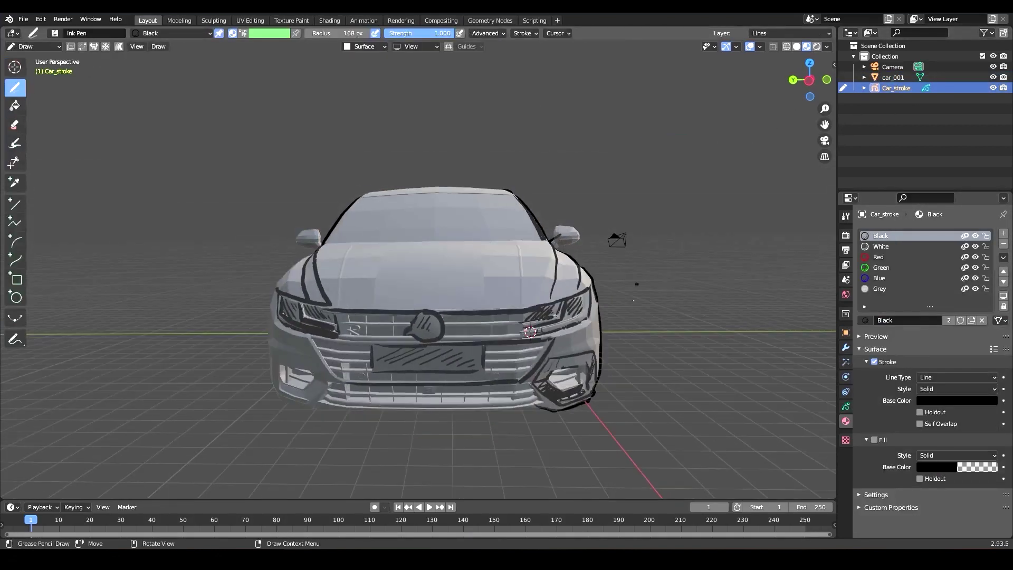
Brighten the base color of car_001's material to near white in Object Mode and return to drawing on Car_stroke.
key(ctrl+Tab)
click(642, 286)
click(549, 285)
click(985, 387)
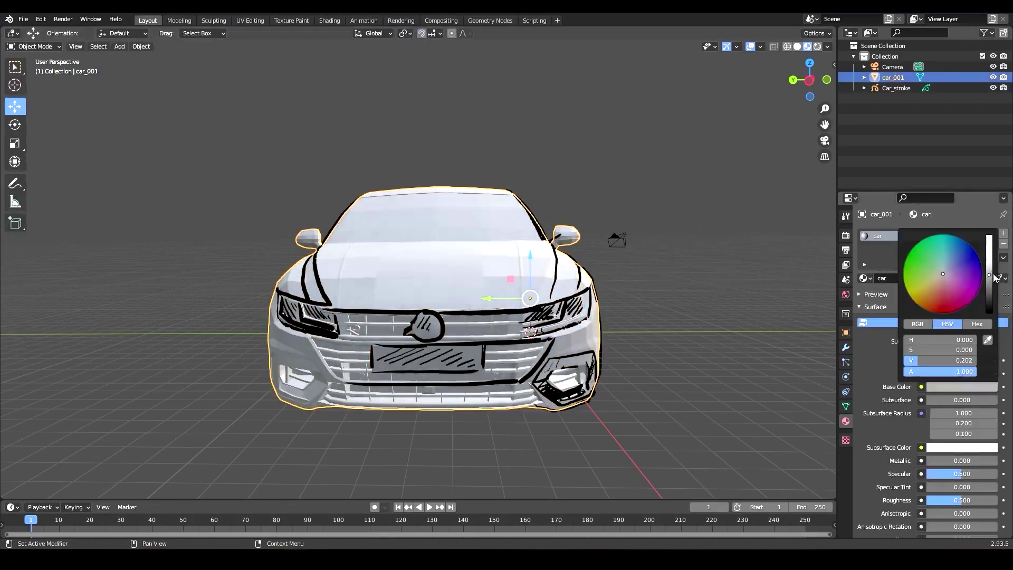
drag(991, 274, 992, 248)
click(897, 88)
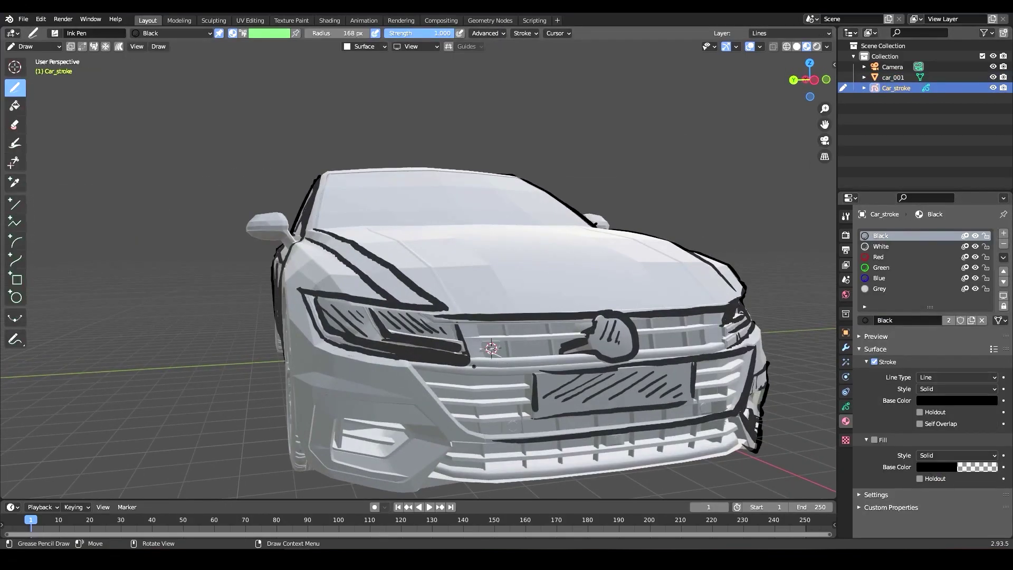
Draw the outline of the lower grille opening and the bumper crease beneath the right headlight.
middle_drag(421, 369, 559, 292)
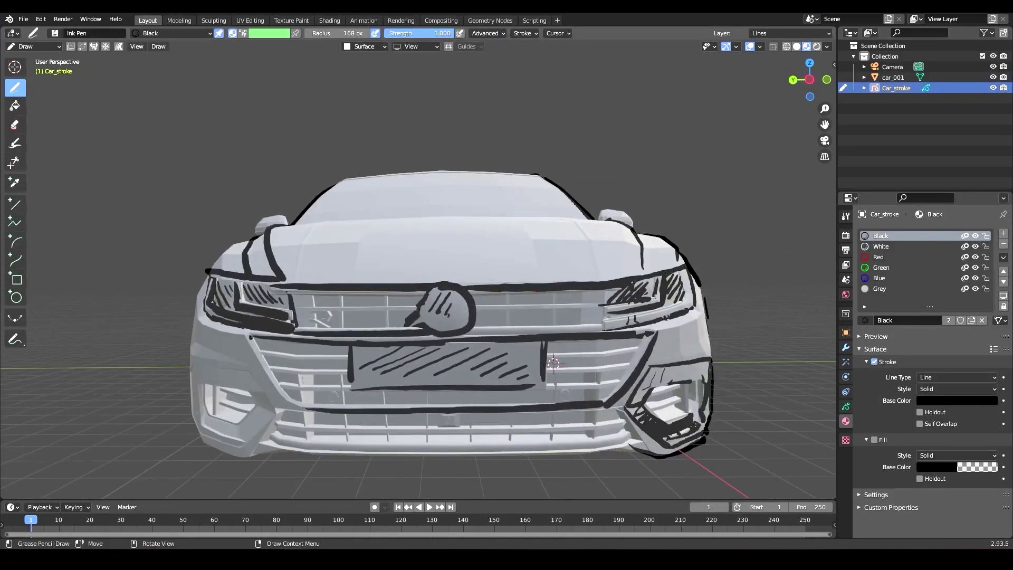
middle_drag(320, 394, 390, 257)
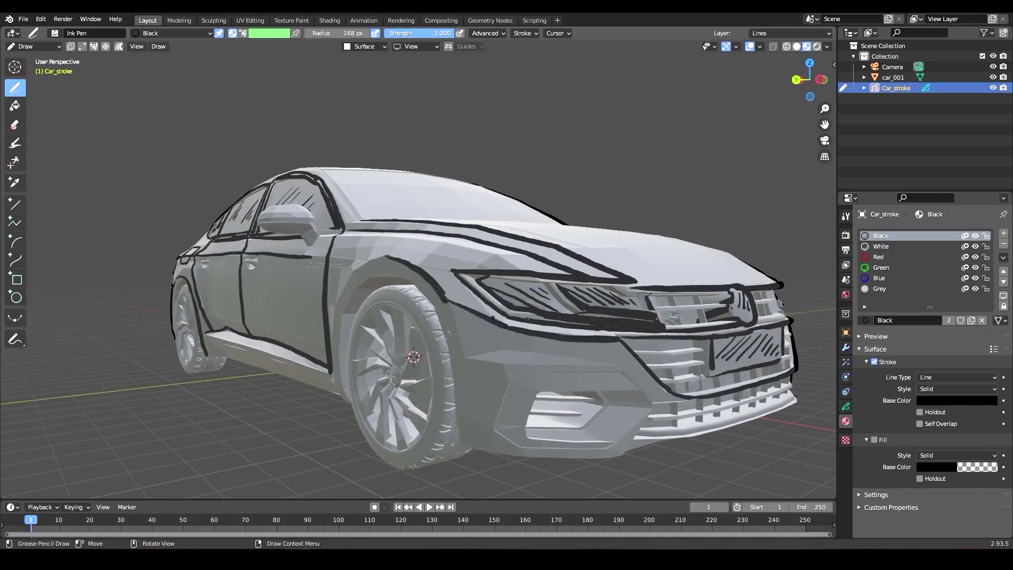
Outline the right front wheel arch and the lower edge of the front bumper.
middle_drag(493, 317, 543, 253)
middle_drag(752, 330, 749, 382)
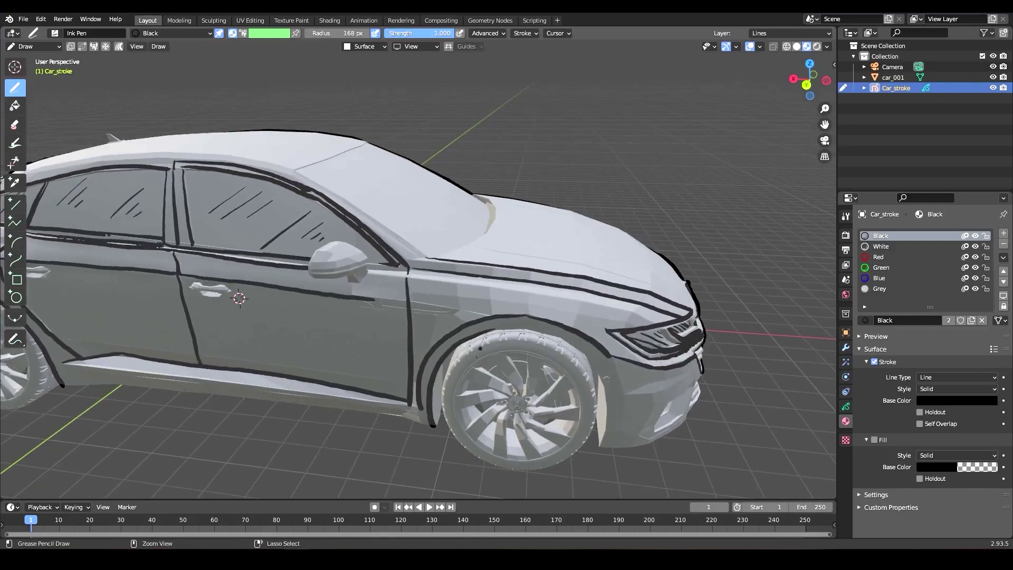
middle_drag(239, 298, 202, 334)
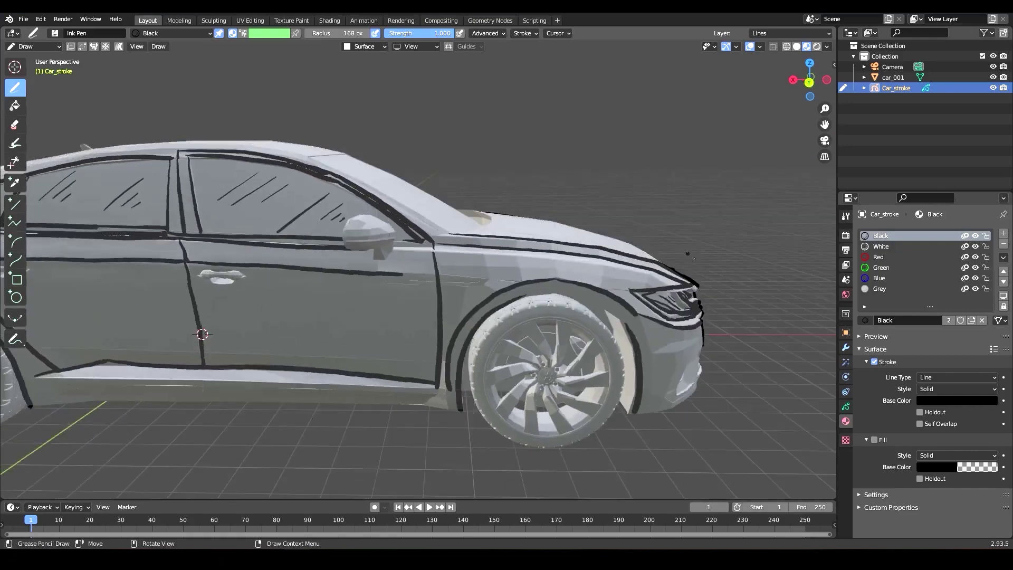
middle_drag(636, 333, 548, 390)
middle_drag(335, 384, 531, 331)
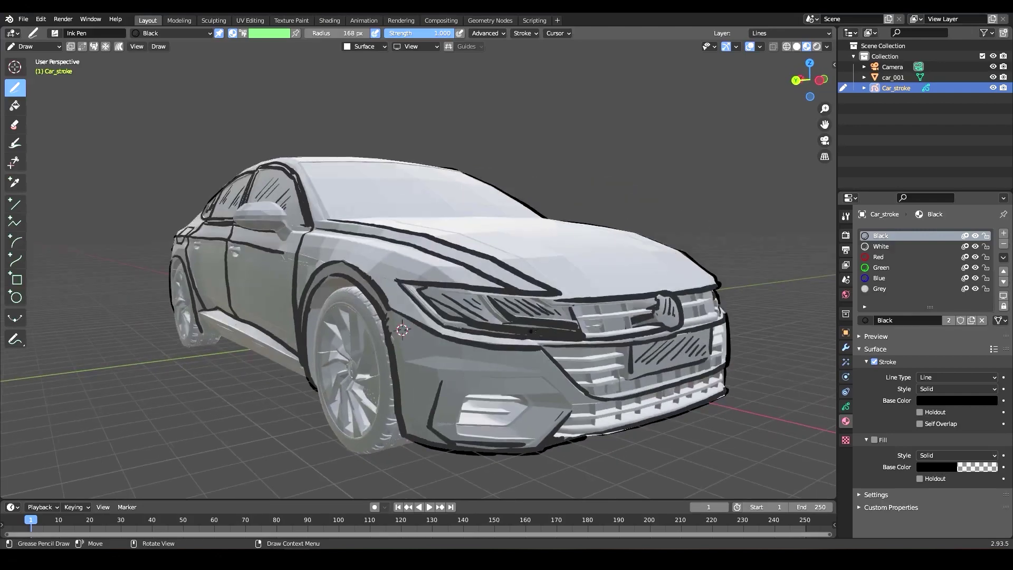
Outline and hatch the right fog light opening in the front bumper, and save the file.
middle_drag(500, 389, 482, 345)
middle_drag(576, 343, 559, 359)
ctrl+middle_drag(560, 360, 533, 351)
ctrl+middle_drag(533, 351, 495, 314)
middle_drag(527, 389, 399, 234)
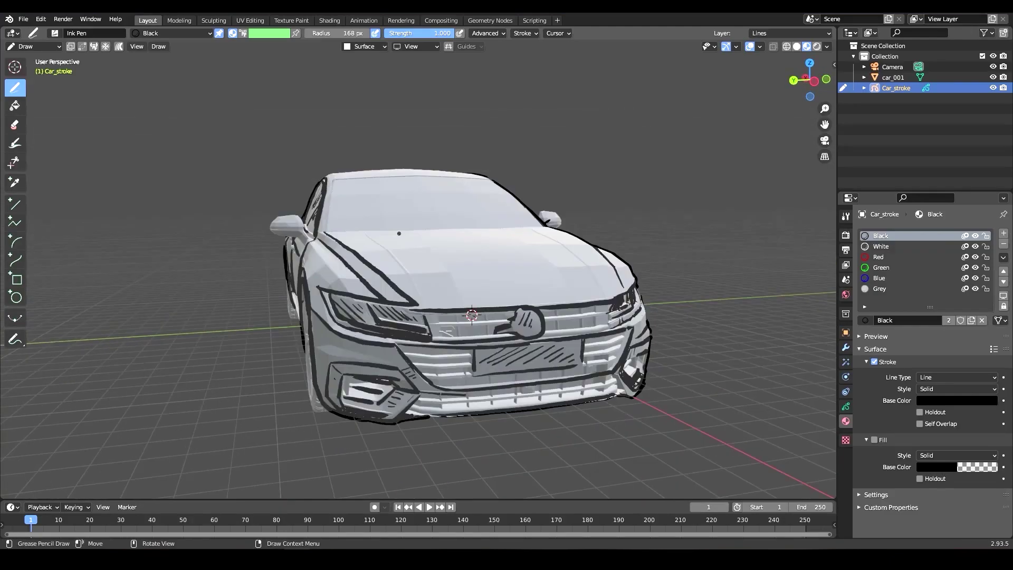
key(ctrl+s)
Draw two long crease lines along the hood and hatch its centre with diagonal reflection lines.
ctrl+middle_drag(316, 348, 338, 401)
middle_drag(338, 401, 422, 365)
ctrl+middle_drag(422, 364, 366, 229)
mouse_move(433, 355)
middle_down()
mouse_move(375, 211)
mouse_move(360, 285)
middle_up()
drag(361, 285, 363, 352)
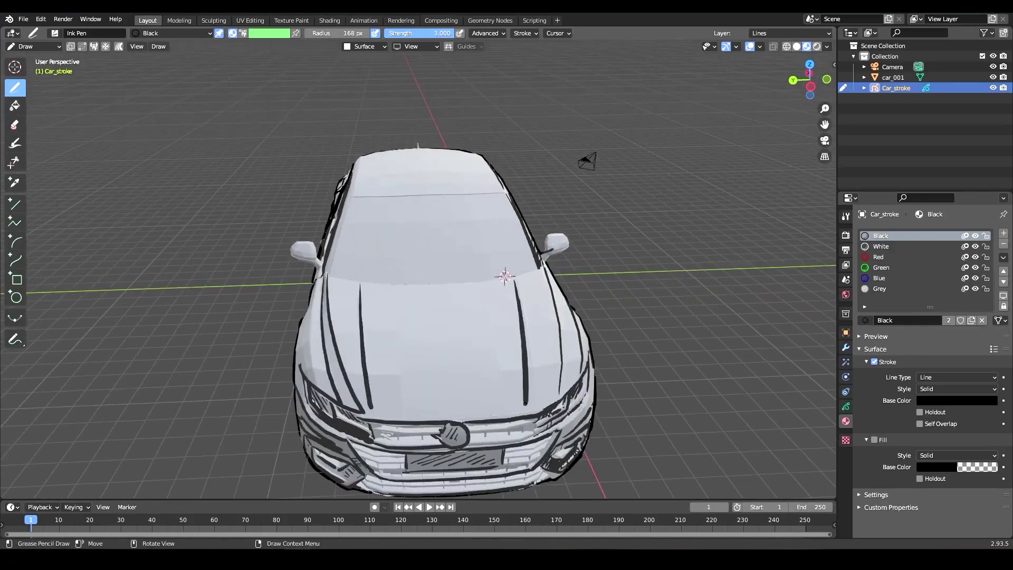
mouse_move(505, 276)
middle_down()
mouse_move(519, 275)
mouse_move(472, 270)
middle_up()
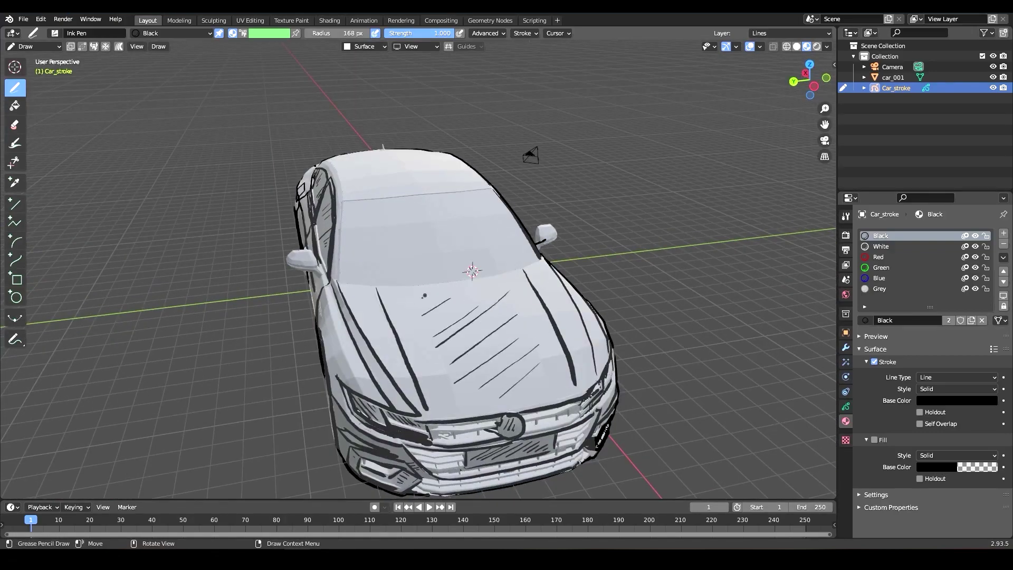
Set the Eraser Point radius to 13 px and erase the stray strokes beside the front emblem.
middle_drag(424, 296, 652, 283)
click(14, 125)
right_click(434, 153)
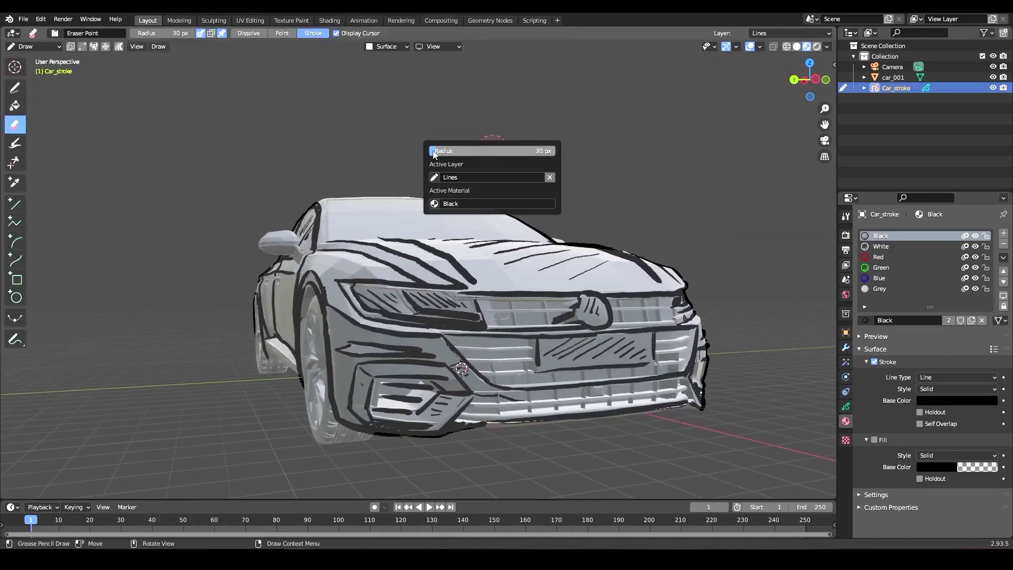
drag(427, 154, 419, 154)
middle_drag(626, 240, 426, 396)
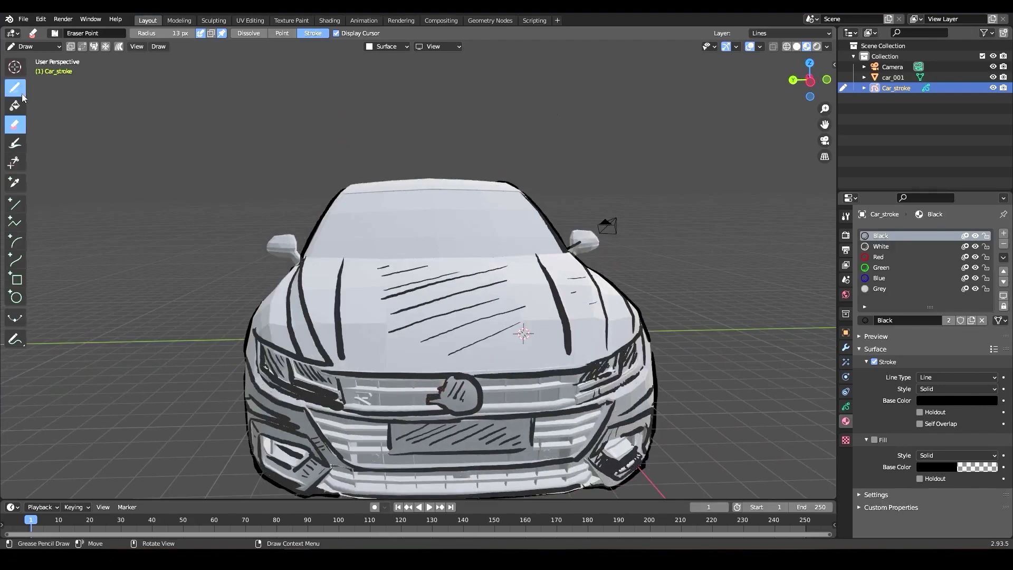
Set the Ink Pen radius to 114 px and draw the upper grille bars and crease accents on the left bumper.
click(15, 89)
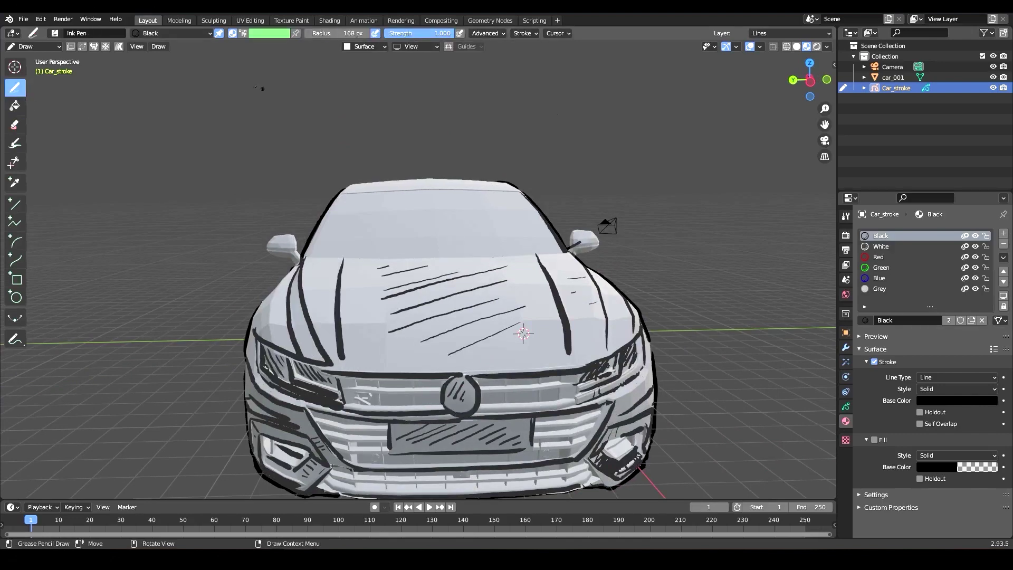
right_click(457, 109)
drag(457, 108, 432, 106)
middle_drag(523, 333, 593, 311)
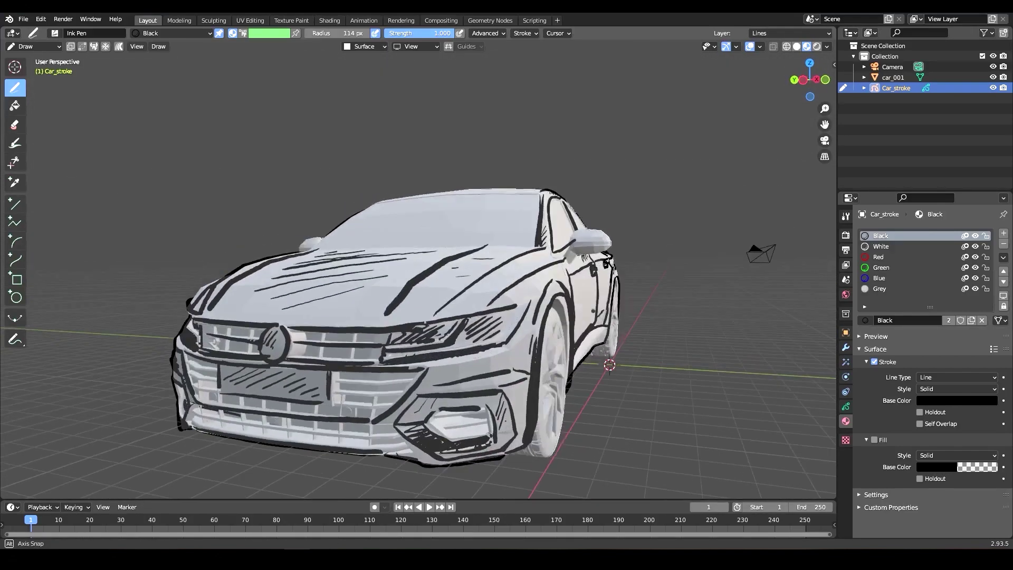
scroll(512, 328, down, 1)
middle_drag(485, 322, 511, 300)
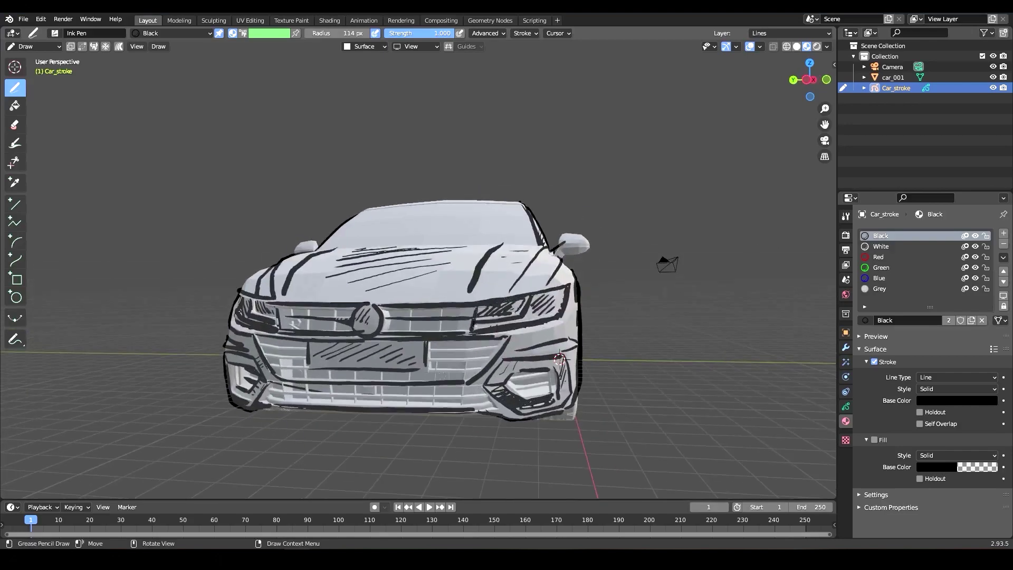
Draw the horizontal slats beside the license plate and along the lower grille, and save the file.
scroll(584, 292, down, 1)
scroll(584, 295, up, 3)
middle_drag(584, 294, 620, 275)
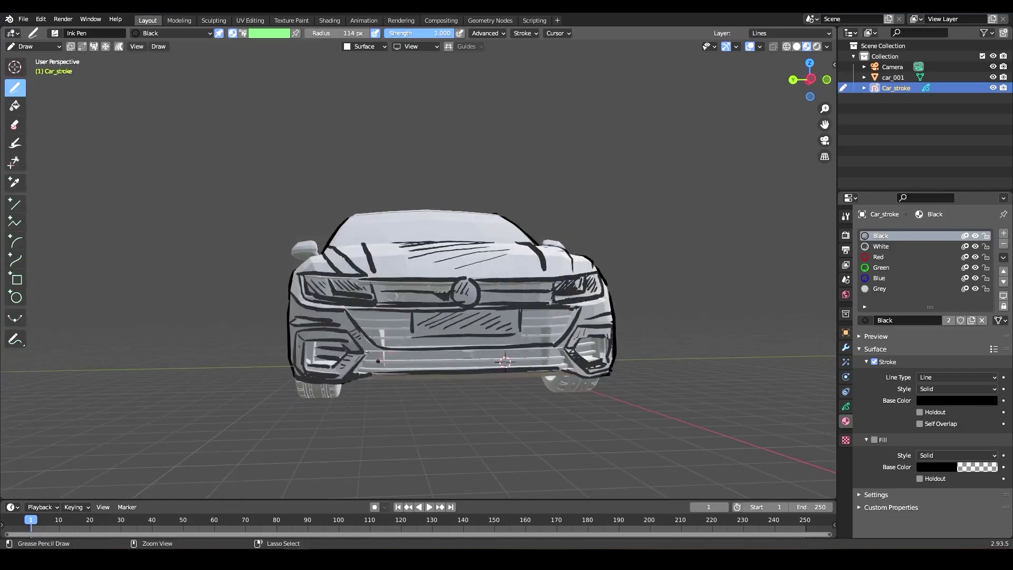
middle_drag(522, 368, 512, 376)
mouse_move(641, 401)
middle_down()
mouse_move(584, 423)
mouse_move(637, 402)
middle_up()
ctrl+middle_drag(638, 401, 638, 293)
middle_drag(569, 376, 511, 382)
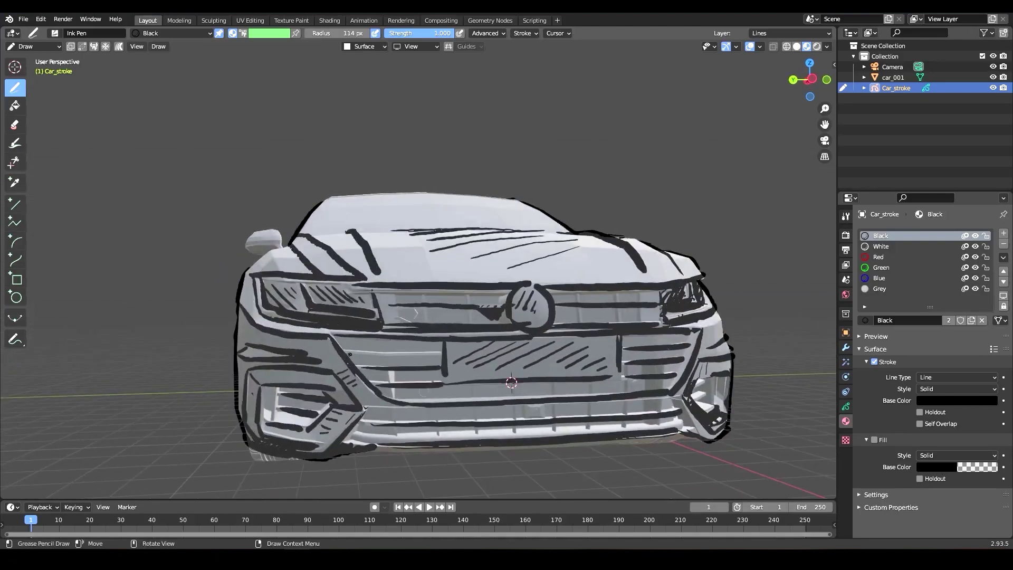
ctrl+middle_drag(756, 336, 757, 369)
middle_drag(414, 309, 401, 302)
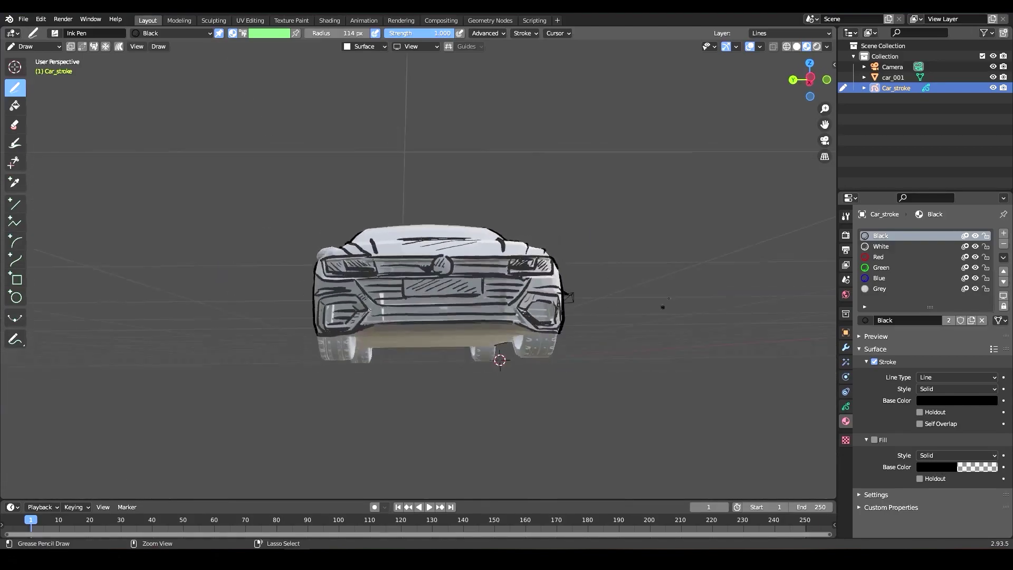
middle_drag(662, 307, 597, 178)
key(ctrl+s)
Preview the sketched car in Rendered viewport shading and return to Material Preview.
mouse_move(610, 280)
middle_down()
mouse_move(562, 308)
mouse_move(593, 238)
mouse_move(647, 165)
middle_up()
scroll(647, 166, up, 2)
click(817, 46)
click(806, 46)
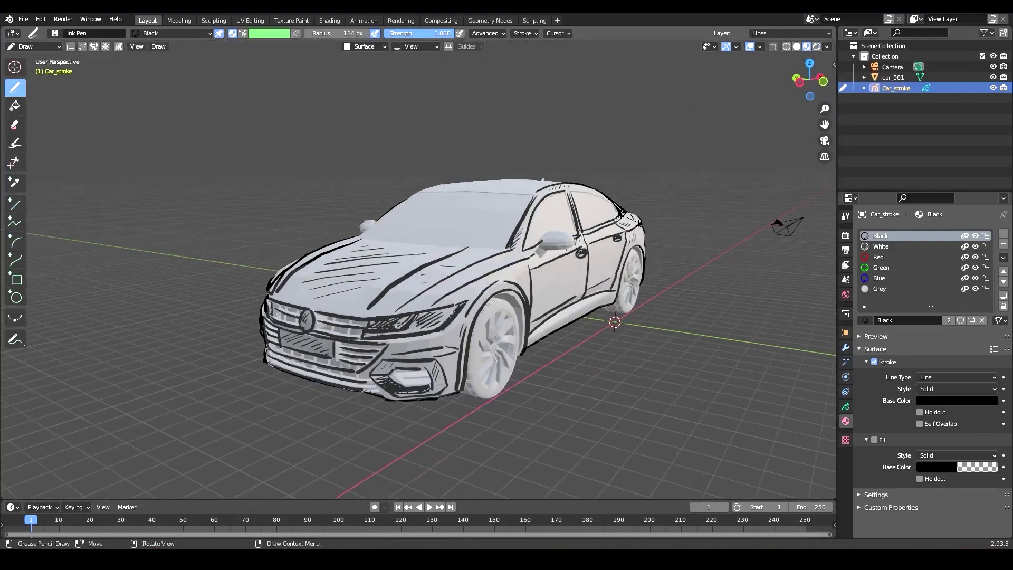
Outline the windshield along the roof and hood edges and hatch the glass with reflection lines.
scroll(325, 276, up, 8)
scroll(610, 223, down, 2)
shift+middle_drag(457, 158, 411, 243)
middle_drag(560, 381, 568, 362)
scroll(568, 362, down, 3)
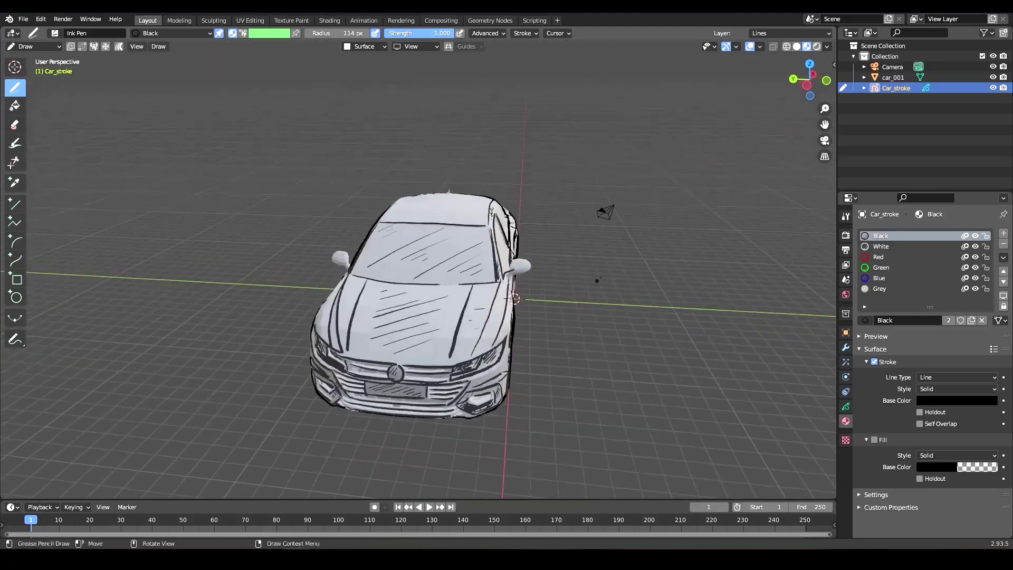
Draw the dark wiper details along the base of the windshield and save the file.
scroll(628, 292, up, 2)
middle_drag(597, 280, 527, 306)
scroll(628, 292, down, 2)
scroll(503, 263, up, 2)
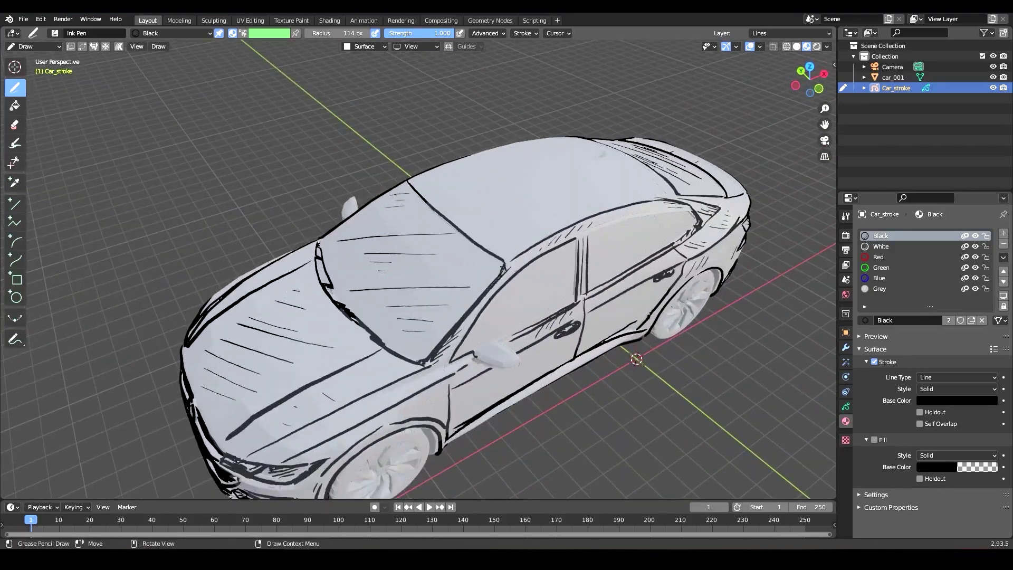
middle_drag(502, 269, 541, 266)
scroll(371, 193, down, 3)
middle_drag(372, 194, 427, 176)
middle_drag(510, 179, 612, 174)
scroll(524, 164, up, 3)
scroll(523, 164, down, 3)
key(ctrl+s)
Inspect the sketched car from the rear right corner and along its left side.
middle_drag(544, 221, 635, 204)
middle_drag(369, 316, 432, 268)
scroll(516, 372, up, 3)
scroll(516, 372, down, 4)
middle_drag(620, 210, 405, 302)
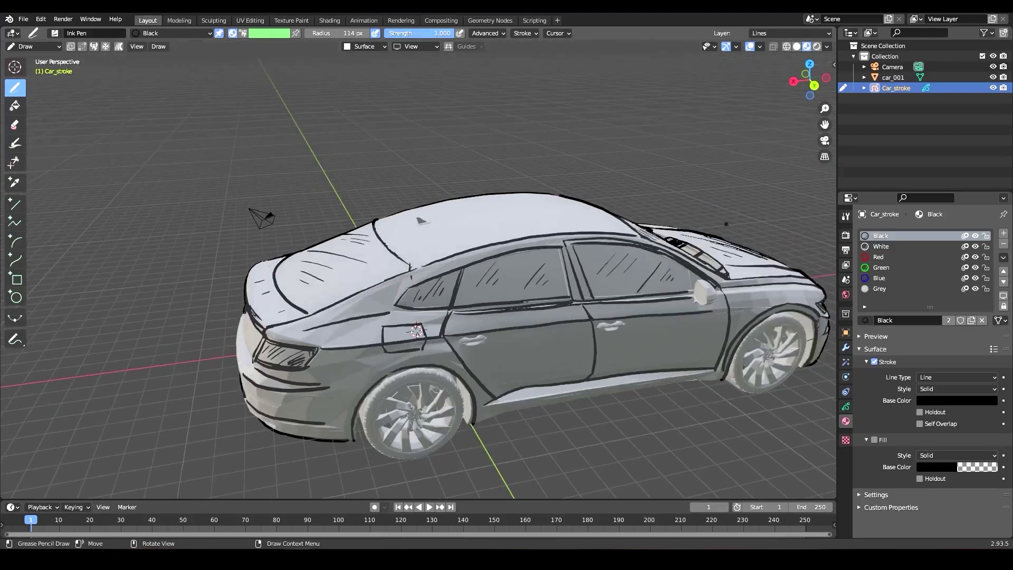
middle_drag(625, 232, 425, 291)
scroll(425, 291, up, 3)
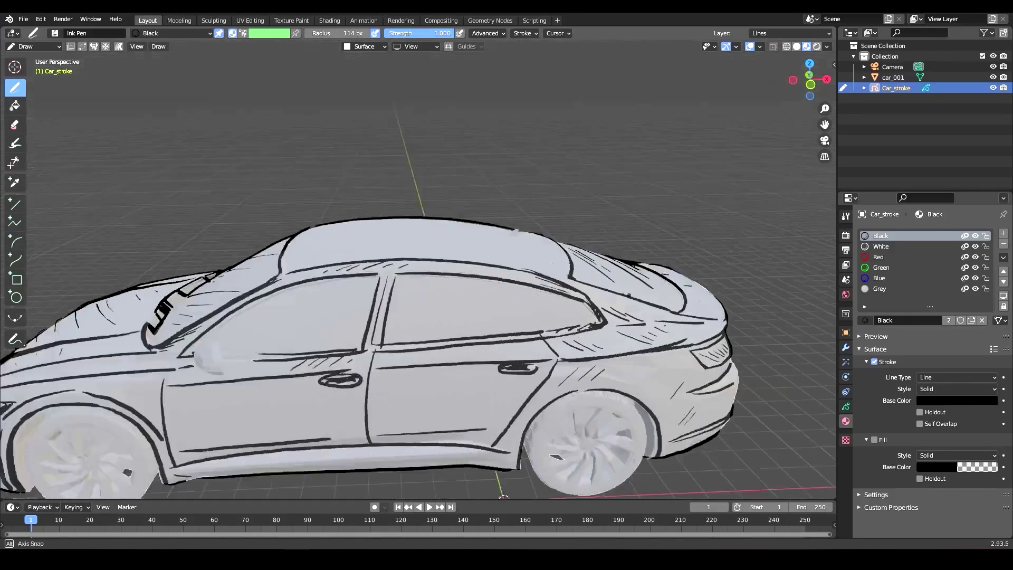
Outline the left side mirror, hatch its housing with short diagonal lines, and save the file.
middle_drag(344, 230, 301, 263)
scroll(344, 230, up, 3)
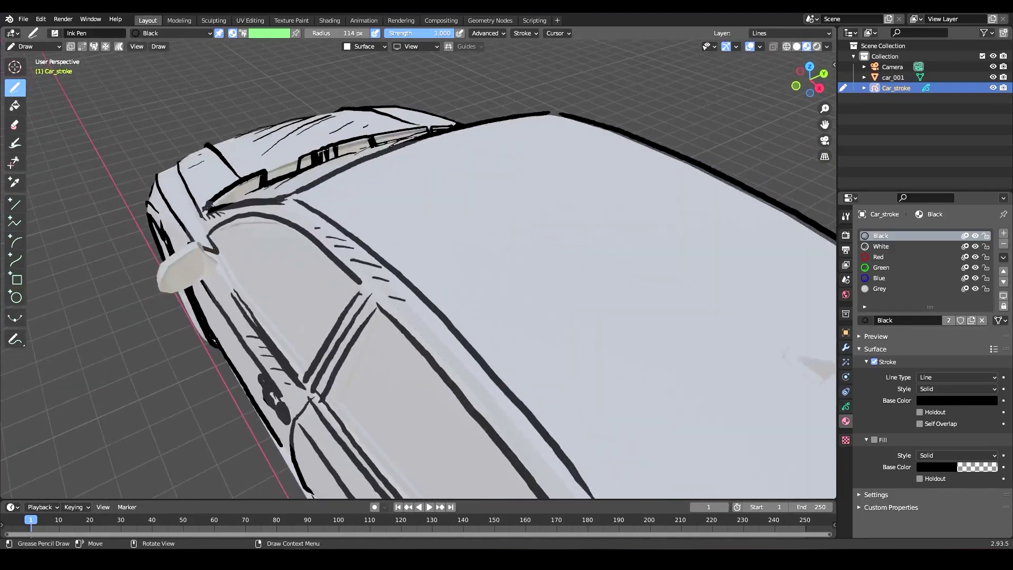
middle_drag(216, 248, 220, 286)
scroll(284, 362, down, 6)
middle_drag(284, 362, 463, 423)
ctrl+middle_drag(463, 422, 463, 386)
mouse_move(562, 299)
middle_down()
mouse_move(549, 312)
mouse_move(559, 314)
middle_up()
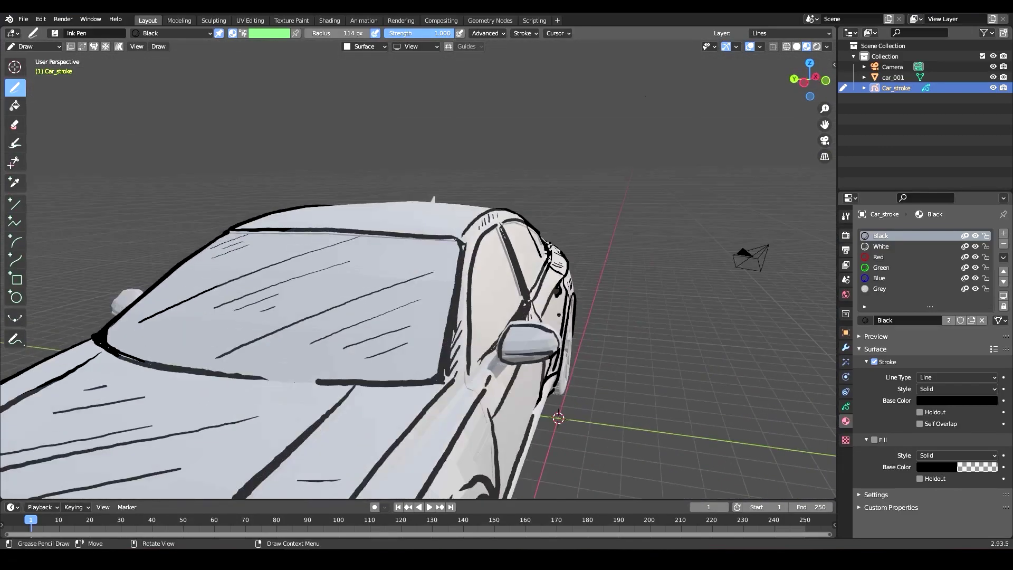
middle_drag(516, 356, 311, 289)
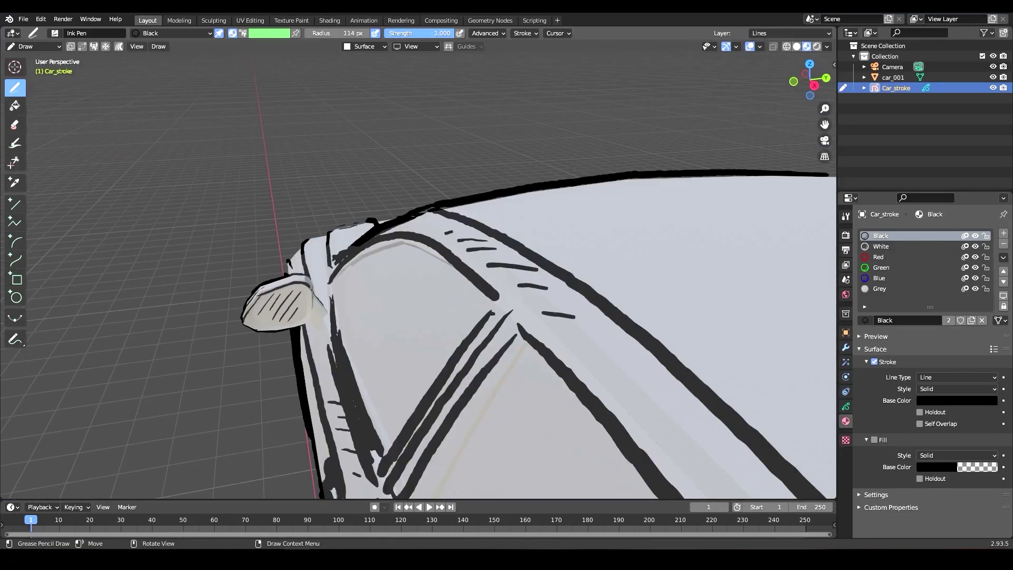
scroll(360, 255, down, 4)
mouse_move(360, 255)
middle_down()
mouse_move(401, 248)
mouse_move(507, 185)
mouse_move(581, 232)
mouse_move(608, 219)
mouse_move(474, 95)
mouse_move(401, 174)
mouse_move(430, 179)
mouse_move(344, 249)
mouse_move(447, 146)
mouse_move(500, 198)
mouse_move(556, 304)
mouse_move(332, 198)
mouse_move(369, 204)
middle_up()
key(ctrl+s)
Focus on the roof antenna and outline its fin and base with dark strokes.
scroll(475, 95, up, 6)
scroll(475, 95, down, 7)
key(Tab)
click(201, 190)
key(KP_Decimal)
scroll(450, 276, down, 4)
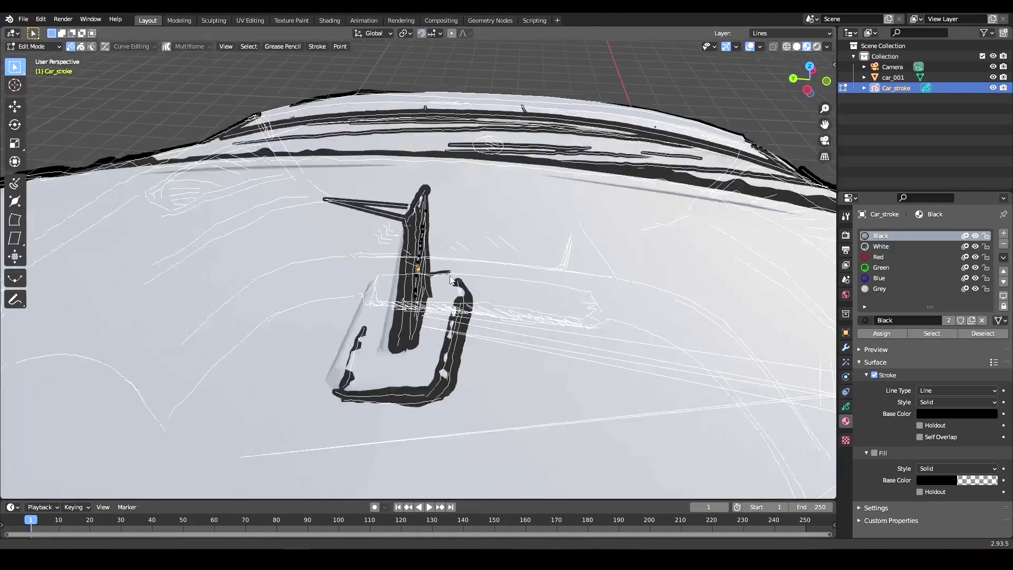
key(Tab)
mouse_move(450, 279)
middle_down()
mouse_move(573, 255)
mouse_move(561, 280)
mouse_move(548, 264)
middle_up()
middle_drag(423, 307, 386, 267)
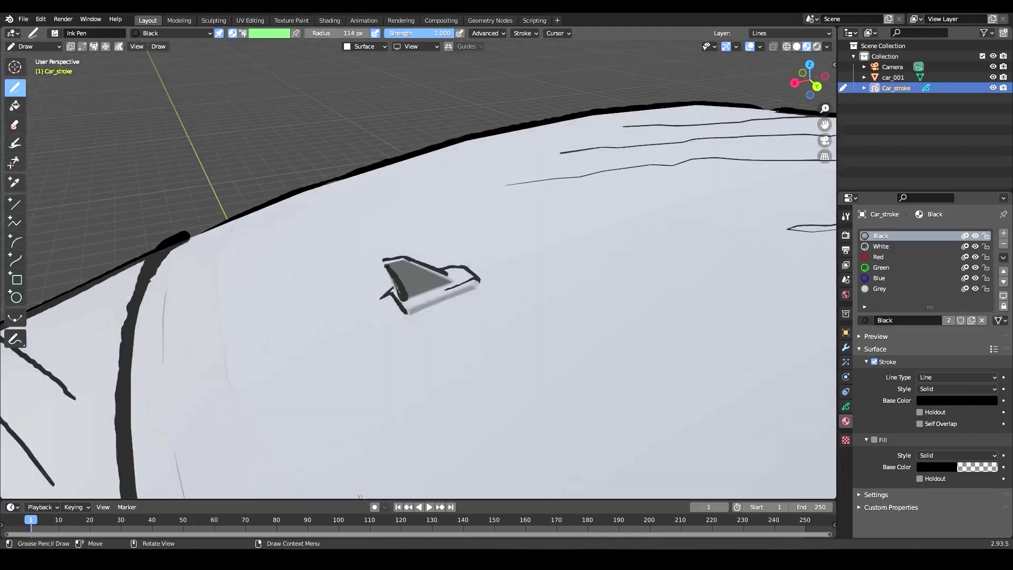
scroll(486, 281, down, 5)
Sketch diagonal reflection lines across the roof panel.
middle_drag(327, 296, 823, 362)
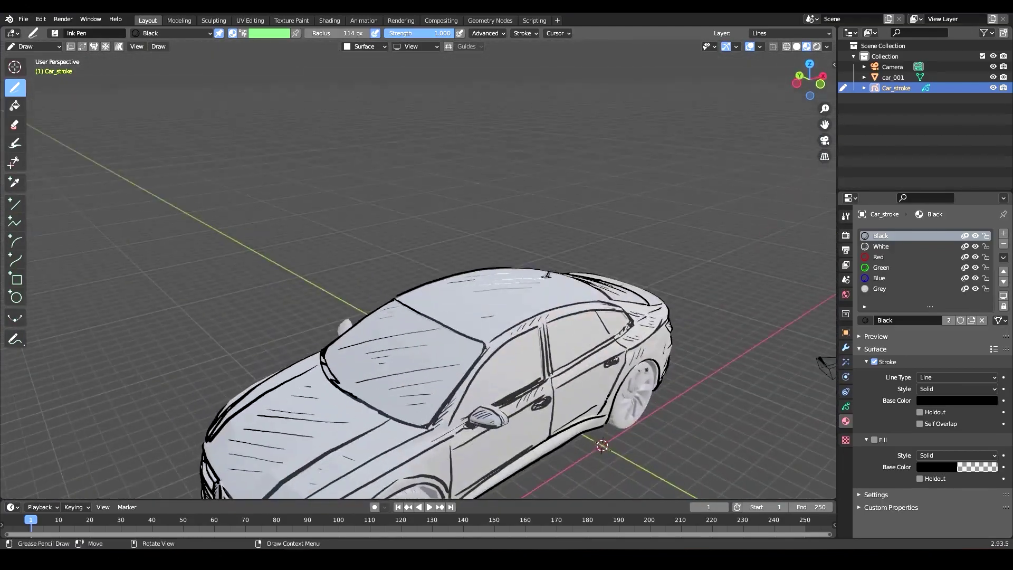
middle_drag(577, 393, 597, 317)
ctrl+middle_drag(501, 248, 406, 338)
middle_drag(310, 332, 371, 391)
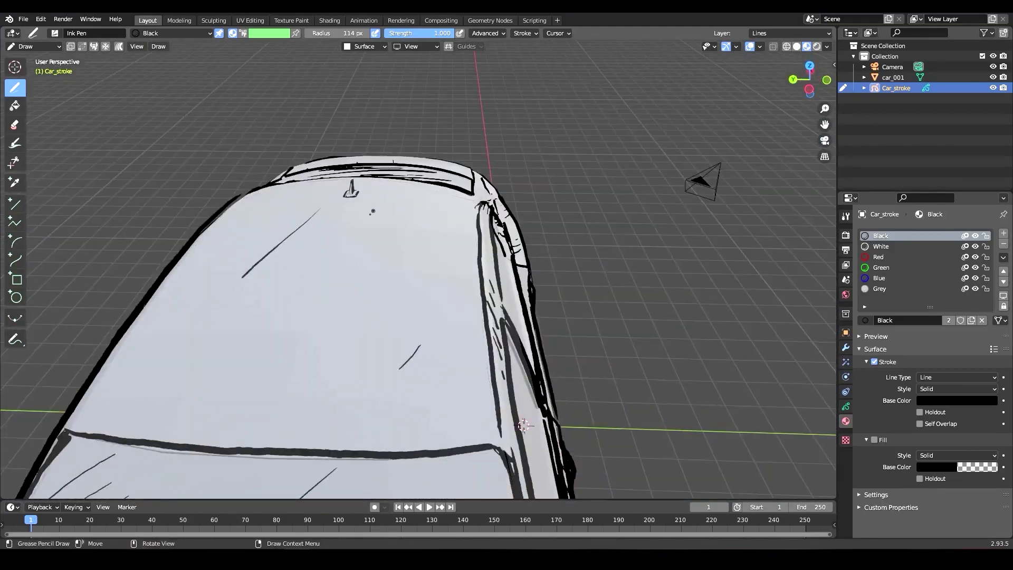
Draw the lower sill line, sill details and fuel flap on the car's right side, and save the file.
mouse_move(597, 343)
middle_down()
mouse_move(507, 289)
mouse_move(625, 354)
mouse_move(713, 277)
mouse_move(247, 280)
middle_up()
scroll(625, 355, down, 5)
scroll(625, 354, up, 5)
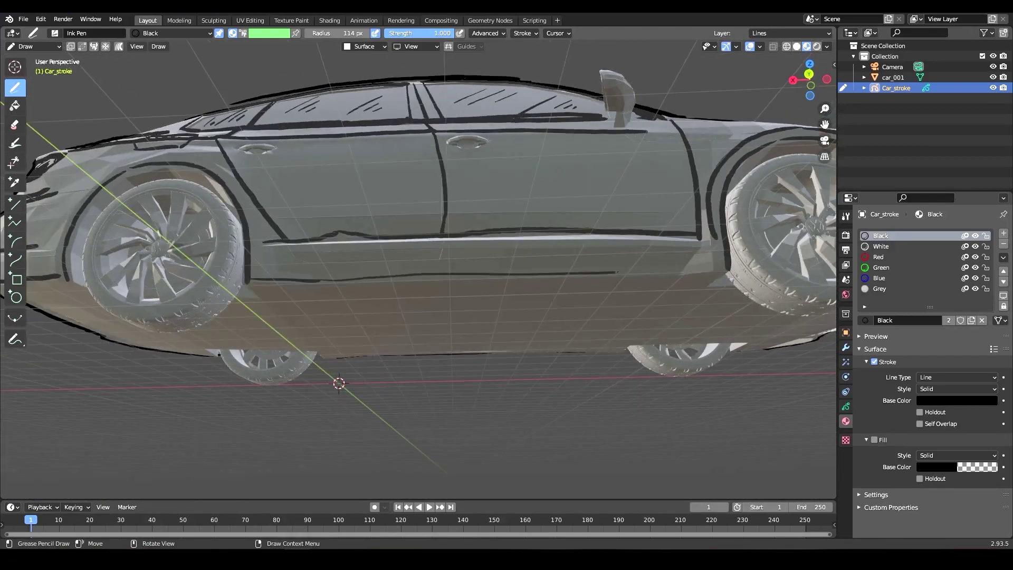
middle_drag(618, 273, 712, 311)
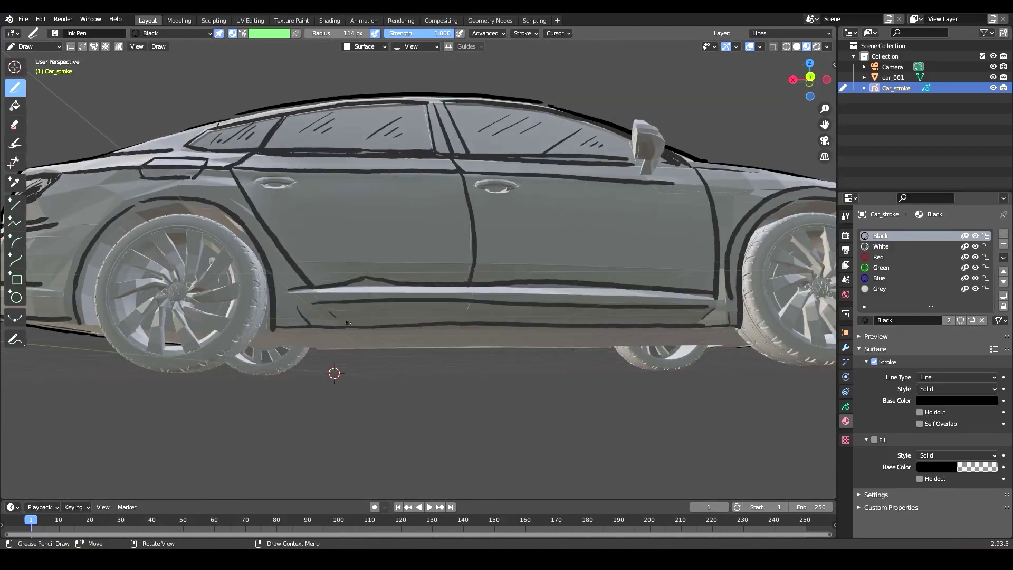
middle_drag(337, 316, 377, 302)
scroll(541, 323, down, 2)
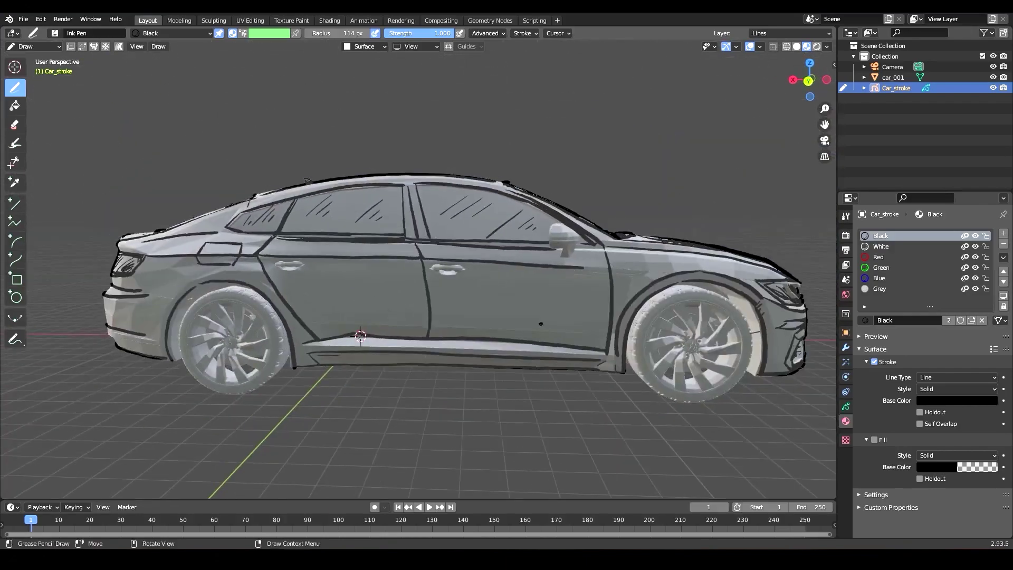
middle_drag(540, 323, 540, 332)
mouse_move(342, 379)
middle_down()
mouse_move(374, 398)
mouse_move(337, 377)
middle_up()
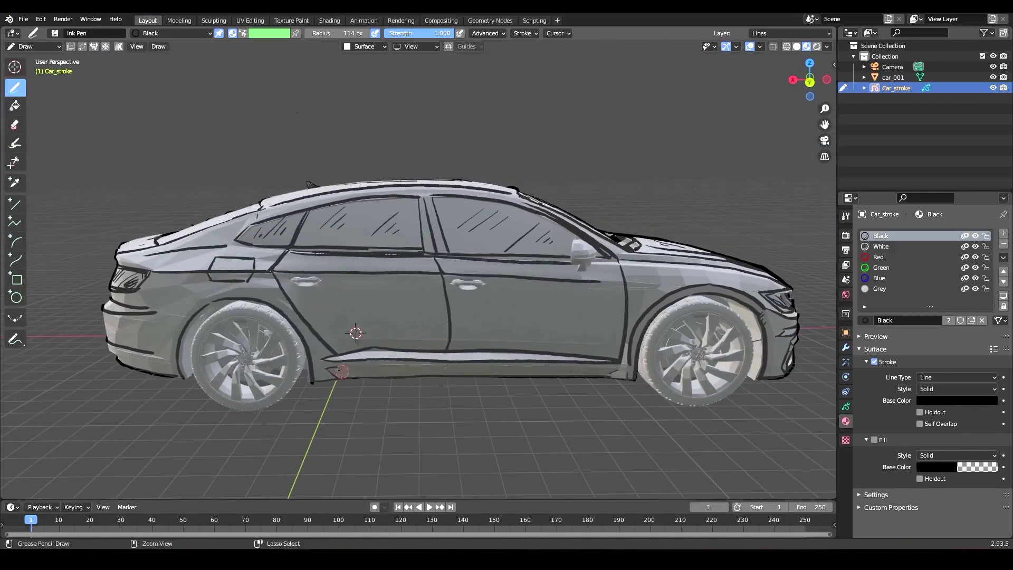
middle_drag(554, 337, 315, 332)
scroll(295, 221, up, 2)
middle_drag(296, 222, 269, 189)
middle_drag(256, 228, 333, 280)
key(ctrl+s)
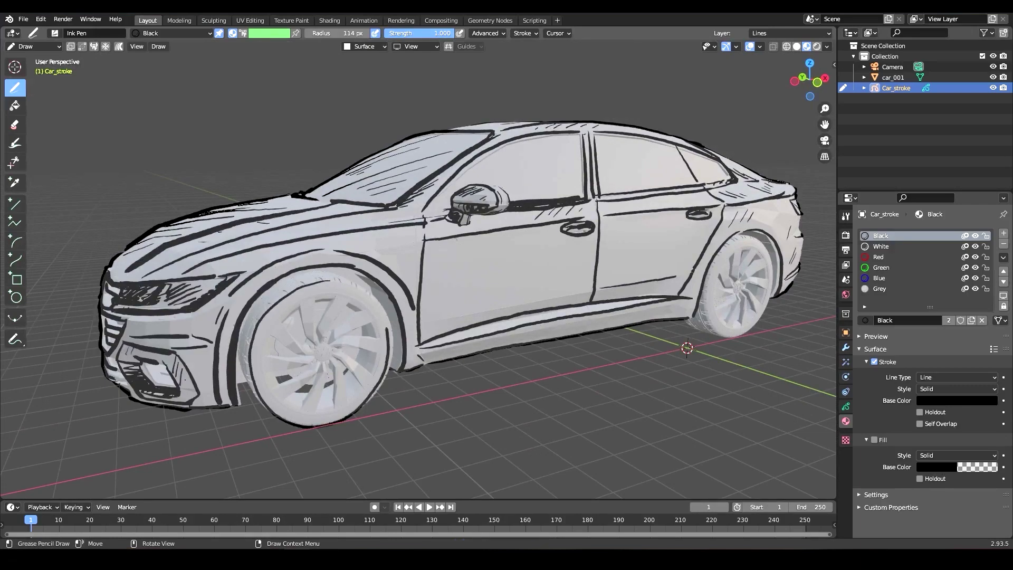
Outline the front left tyre and darken its outer tread edge.
middle_drag(387, 329, 356, 272)
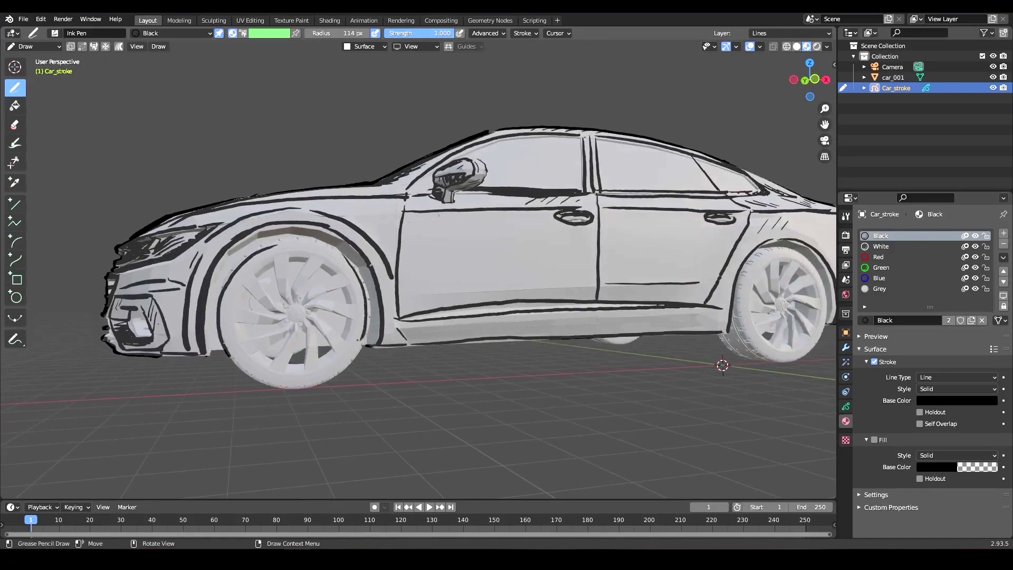
middle_drag(357, 340, 363, 296)
middle_drag(291, 370, 312, 275)
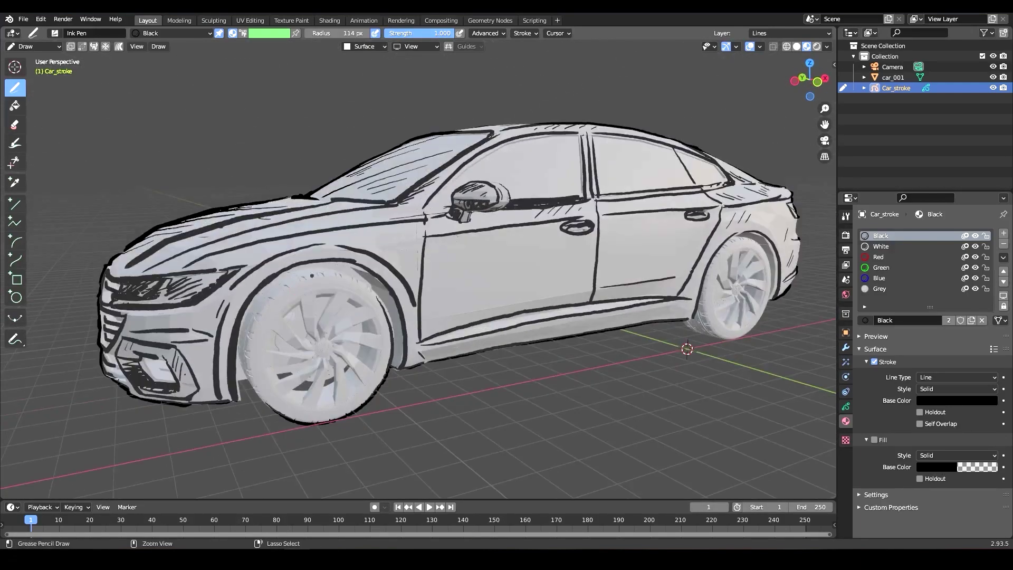
middle_drag(297, 416, 462, 301)
middle_drag(466, 353, 462, 268)
middle_drag(469, 309, 454, 311)
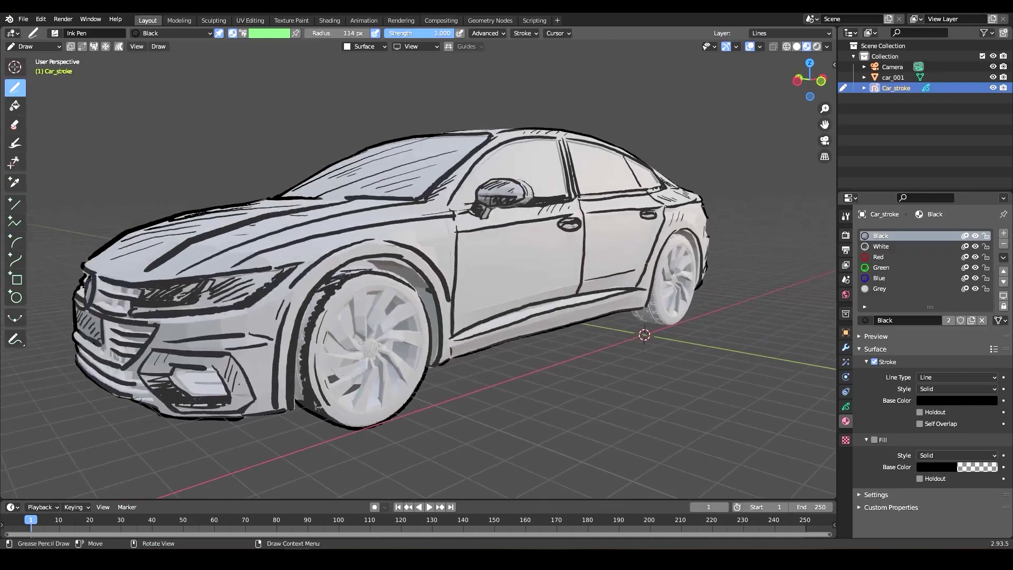
middle_drag(302, 252, 285, 232)
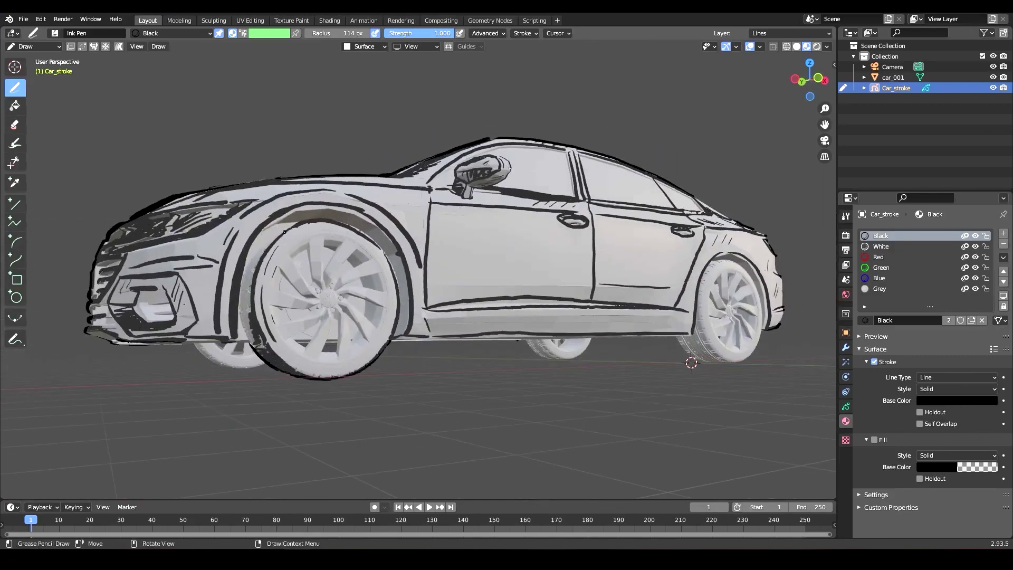
middle_drag(409, 291, 451, 290)
Draw the rim circle, spokes and dark hub of the front left wheel, and save the file.
middle_drag(524, 304, 496, 311)
scroll(496, 311, down, 4)
middle_drag(422, 264, 344, 239)
scroll(345, 239, up, 4)
middle_drag(326, 322, 408, 247)
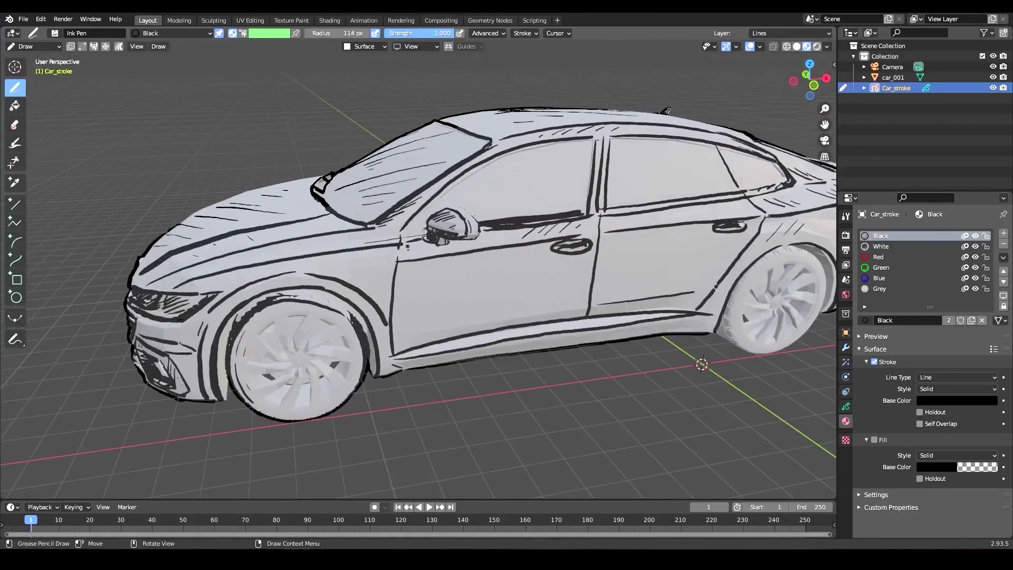
middle_drag(347, 315, 272, 306)
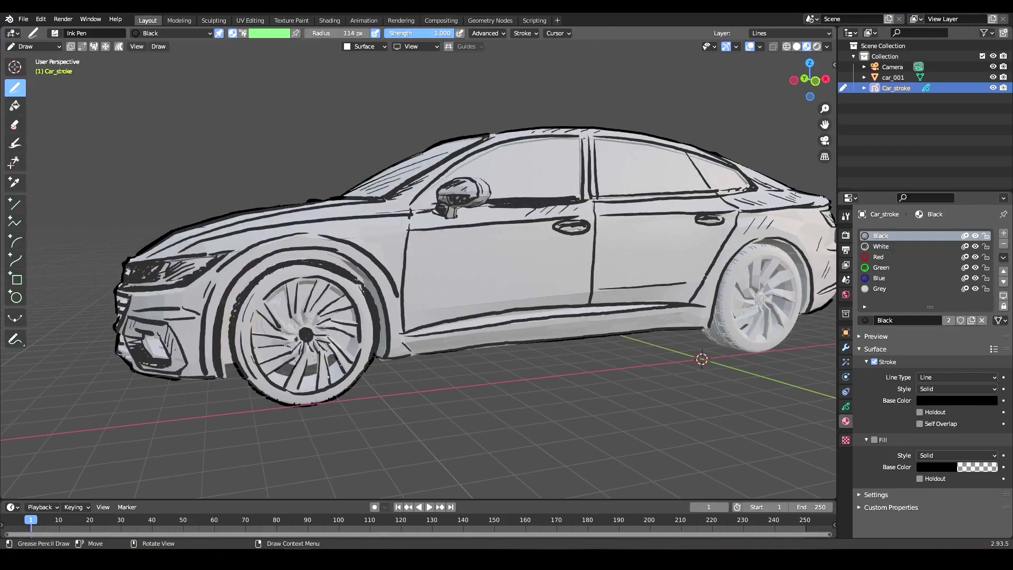
scroll(422, 294, down, 2)
middle_drag(423, 294, 507, 275)
key(ctrl+s)
Preview the car with its sketched front left wheel in Rendered shading, save the file, and return to Material Preview.
scroll(599, 204, up, 3)
mouse_move(599, 204)
shift+middle_down()
mouse_move(704, 225)
mouse_move(498, 174)
shift+middle_up()
middle_drag(570, 221, 607, 196)
scroll(607, 196, down, 2)
click(817, 46)
key(ctrl+s)
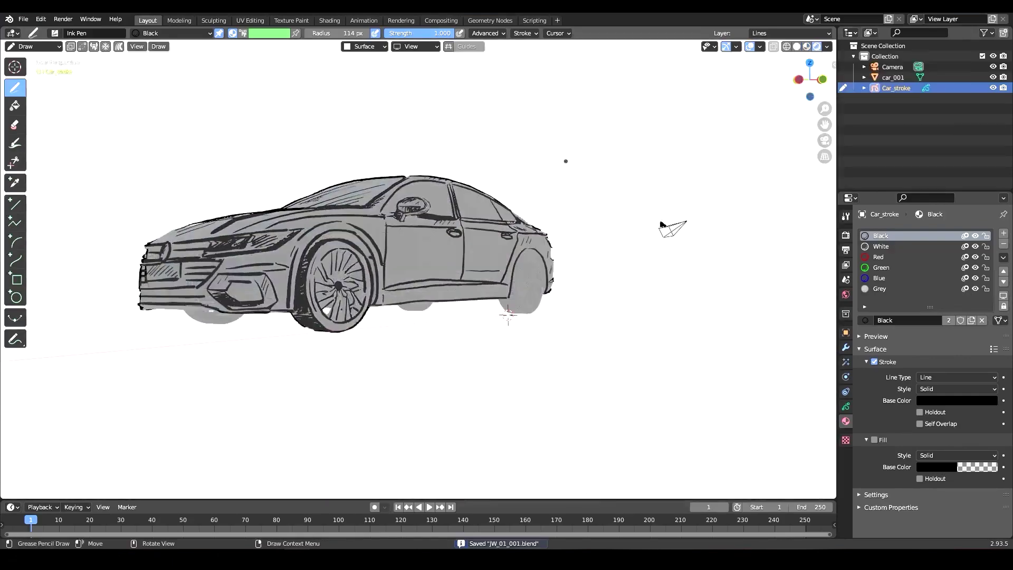
scroll(638, 306, down, 3)
mouse_move(638, 307)
middle_down()
mouse_move(648, 278)
mouse_move(667, 289)
middle_up()
key(ctrl+s)
click(806, 47)
Outline the rear left tyre all the way round inside its wheel arch.
scroll(728, 155, up, 3)
mouse_move(729, 156)
middle_down()
mouse_move(650, 174)
mouse_move(459, 182)
mouse_move(480, 190)
mouse_move(464, 206)
middle_up()
scroll(459, 182, up, 4)
key(ctrl+s)
scroll(464, 206, up, 2)
drag(497, 209, 443, 249)
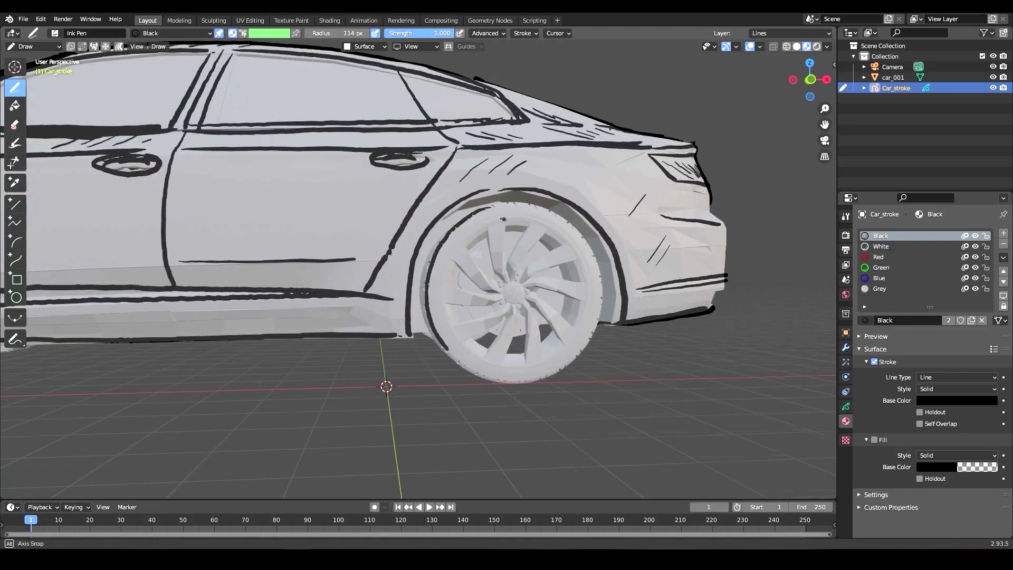
middle_drag(438, 345, 494, 375)
middle_drag(538, 216, 529, 245)
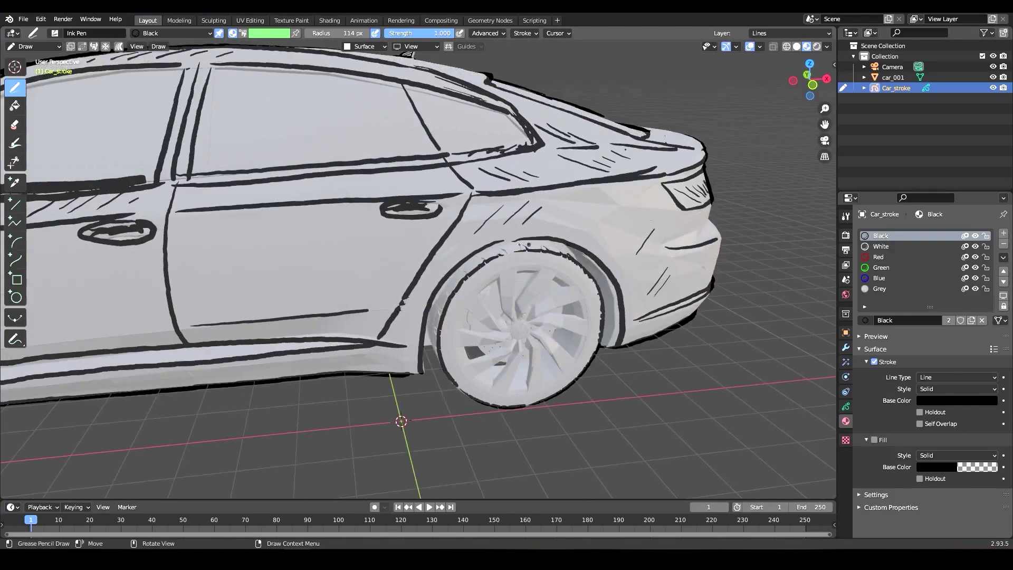
middle_drag(444, 331, 415, 321)
middle_drag(545, 361, 508, 232)
Draw the rim circle, spokes and hub of the rear left wheel, and save the file.
drag(450, 261, 456, 378)
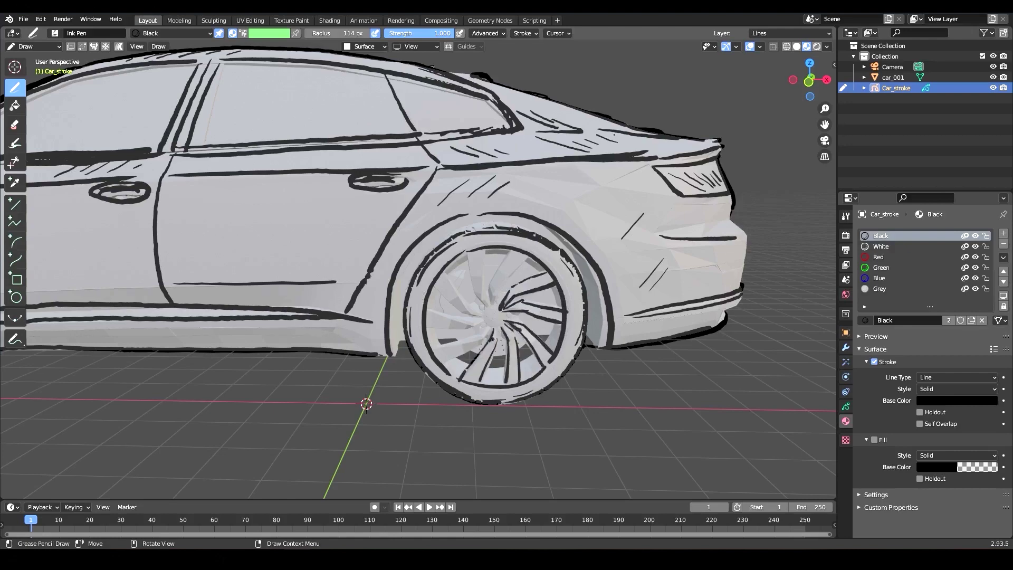
middle_drag(492, 339, 657, 371)
scroll(444, 328, down, 5)
key(ctrl+s)
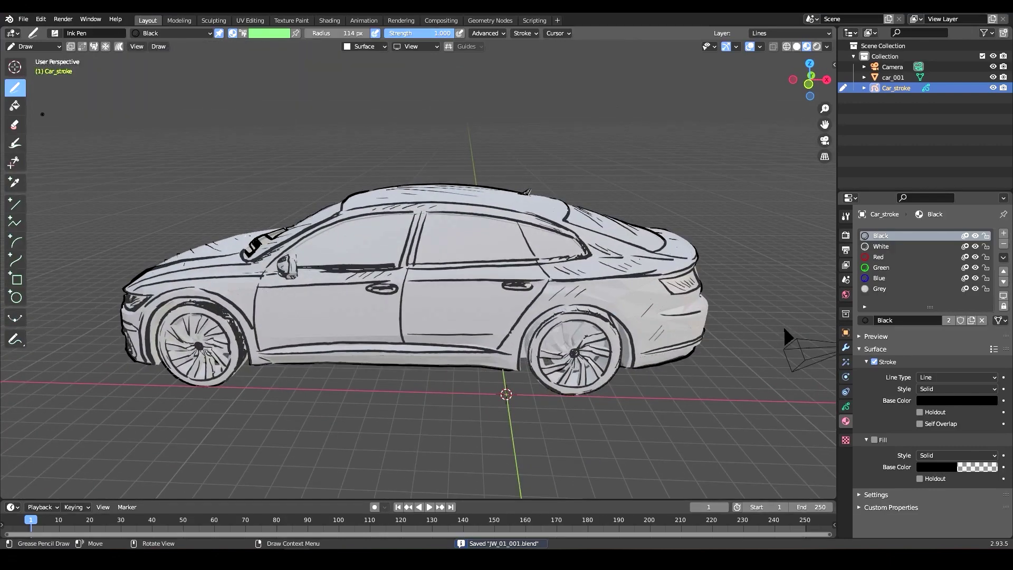
Add the missing upper spokes to the rear left rim.
middle_drag(565, 179, 582, 176)
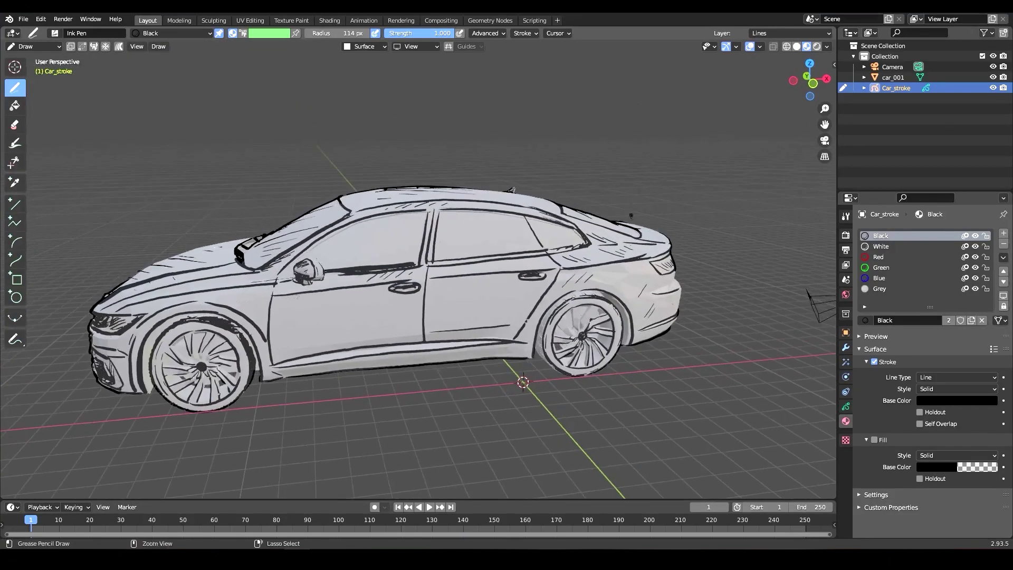
scroll(580, 317, up, 3)
middle_drag(581, 316, 554, 299)
scroll(511, 218, up, 4)
drag(470, 193, 482, 252)
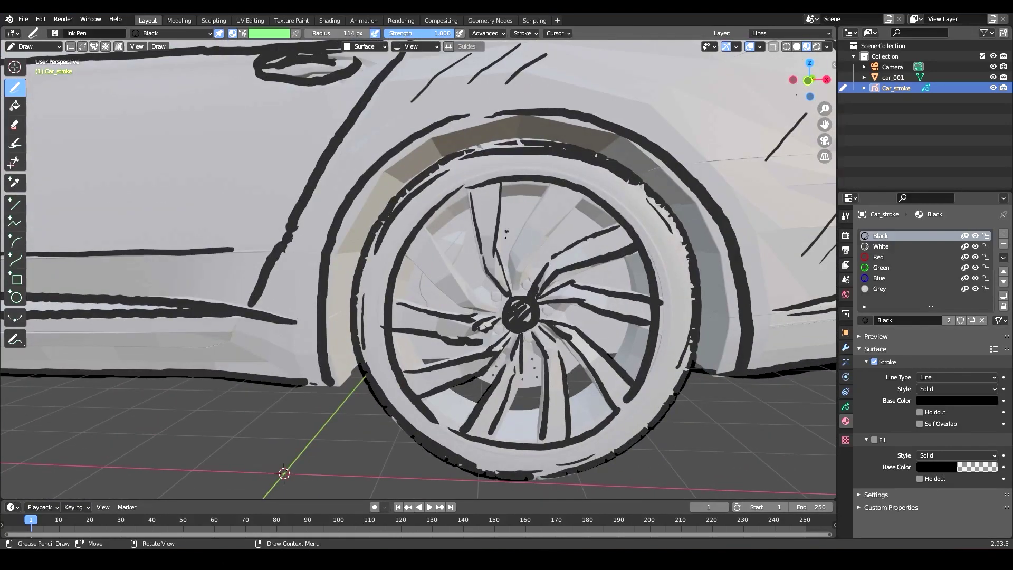
middle_drag(506, 231, 577, 133)
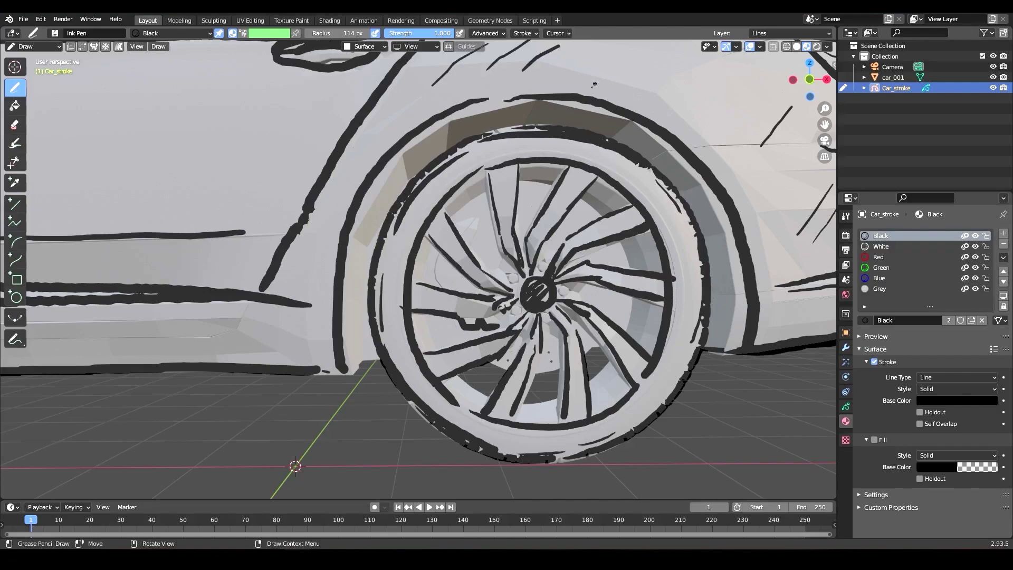
scroll(594, 84, down, 8)
scroll(475, 182, up, 8)
scroll(416, 251, down, 3)
Shade the inner tread of the rear left tyre with short dark strokes.
middle_drag(417, 252, 458, 267)
middle_drag(470, 222, 490, 210)
middle_drag(448, 277, 422, 278)
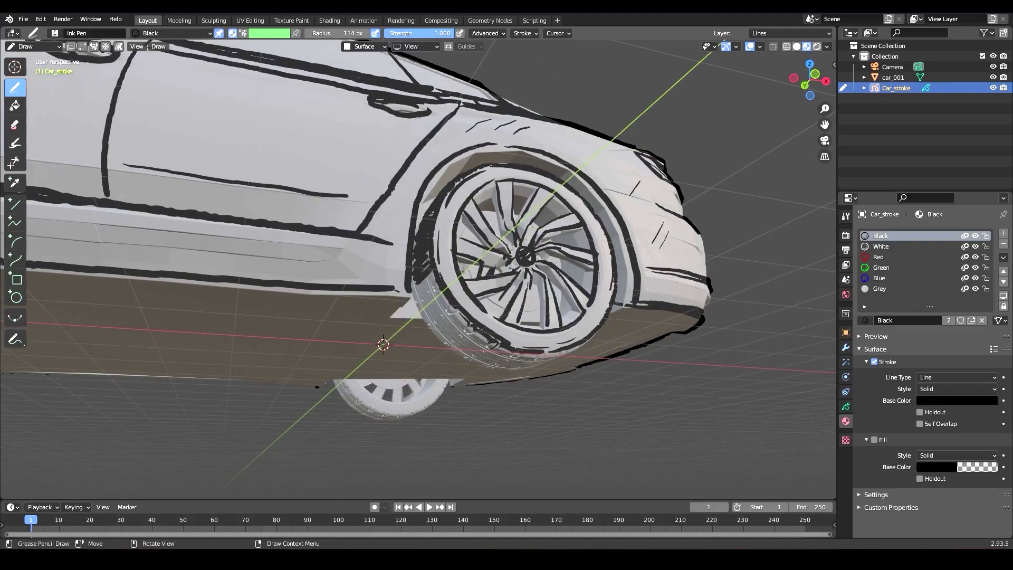
middle_drag(466, 323, 579, 287)
Add line details to the rear bumper, including the strips below the left tail light.
scroll(533, 311, down, 3)
scroll(582, 264, down, 2)
middle_drag(585, 241, 485, 237)
middle_drag(591, 308, 369, 293)
middle_drag(304, 342, 269, 326)
mouse_move(606, 195)
middle_down()
mouse_move(485, 248)
mouse_move(504, 265)
mouse_move(575, 225)
middle_up()
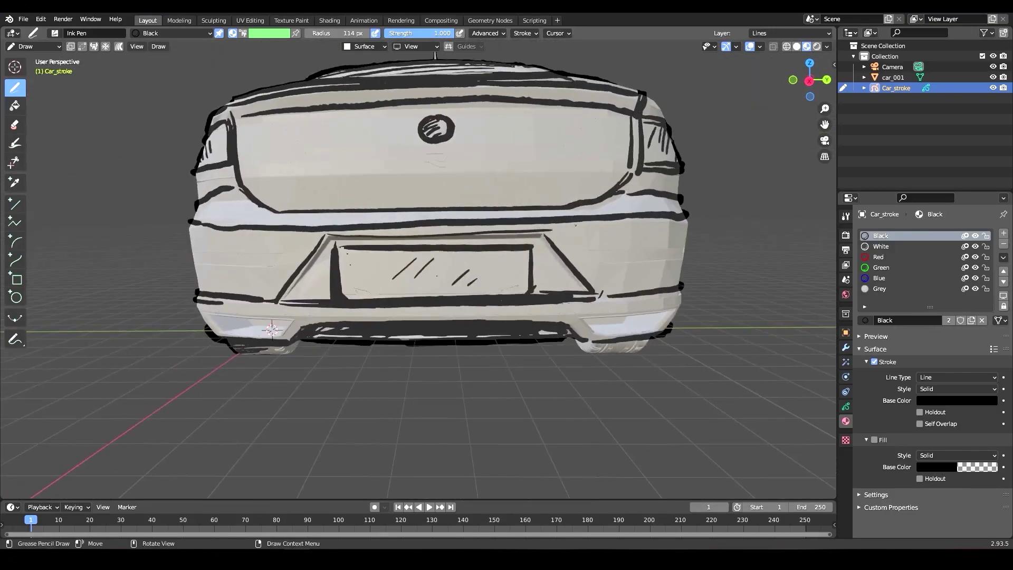
middle_drag(504, 234, 482, 292)
scroll(362, 331, down, 2)
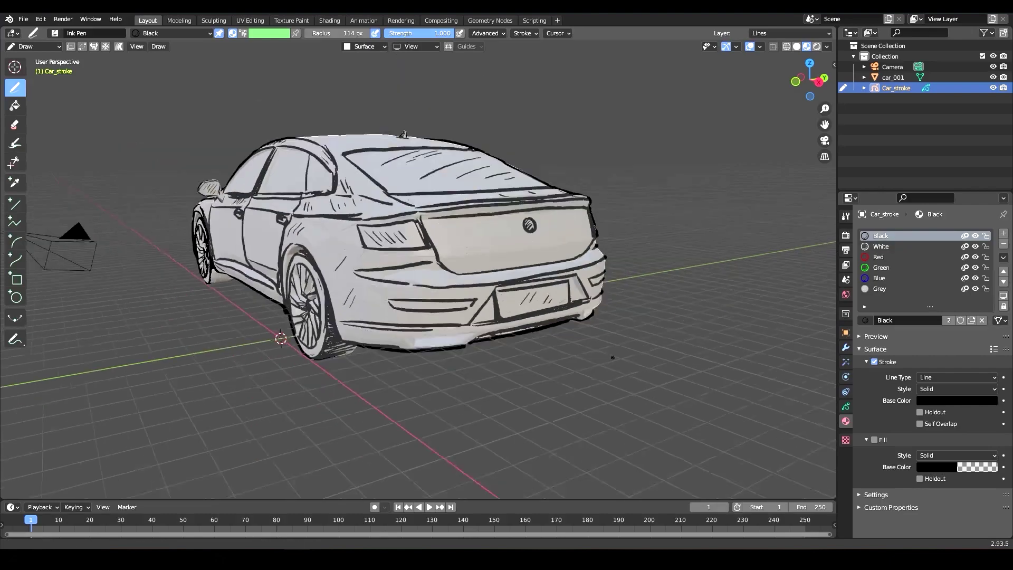
Outline the upper and front-facing spokes of the front right wheel's rim with black strokes.
middle_drag(612, 355, 571, 329)
scroll(628, 329, up, 2)
scroll(442, 280, up, 6)
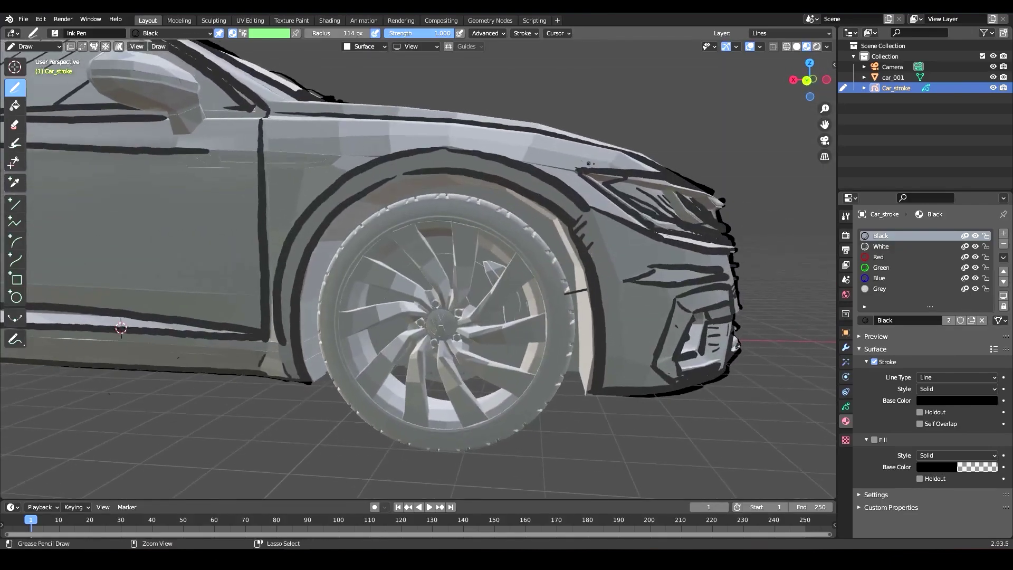
shift+middle_drag(442, 280, 417, 265)
drag(439, 163, 445, 225)
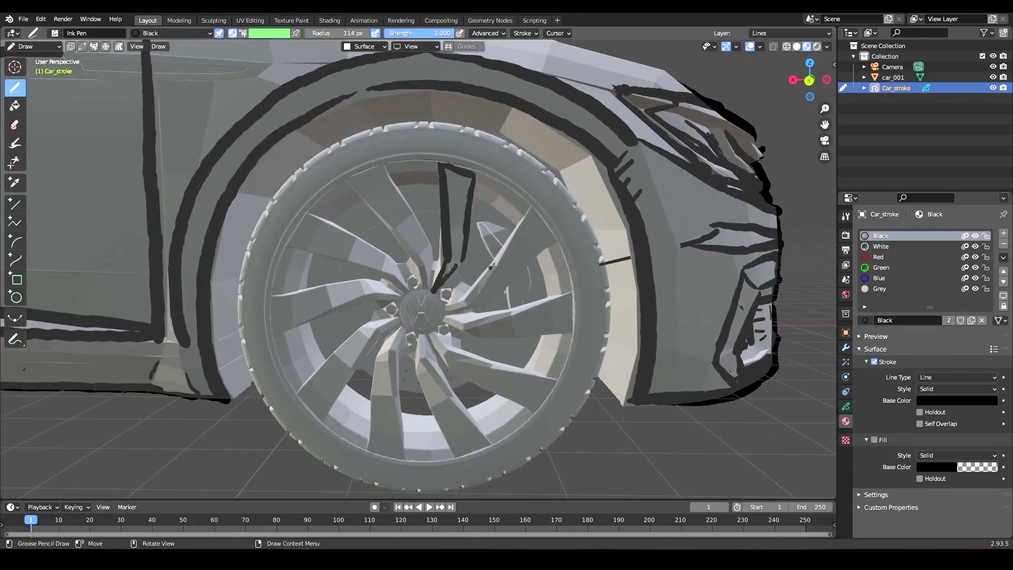
middle_drag(463, 305, 569, 263)
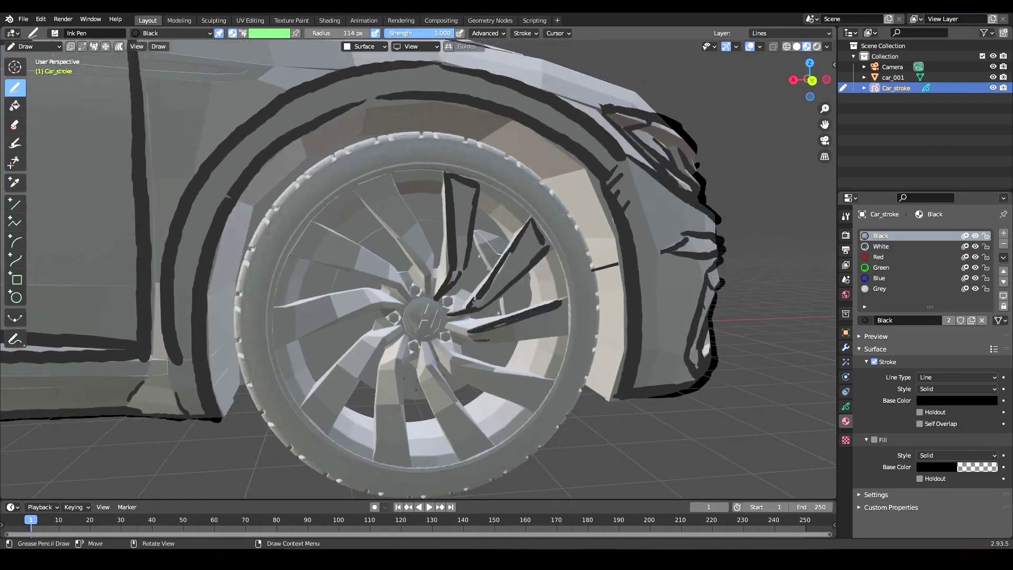
middle_drag(489, 340, 478, 198)
drag(297, 199, 376, 305)
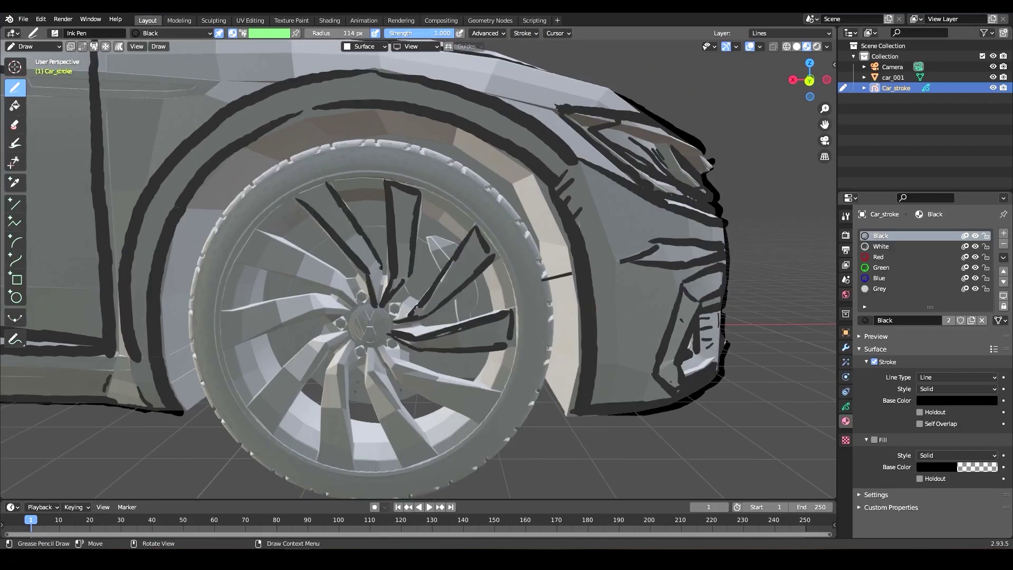
Outline the lower rear and bottom spokes of the front right rim, closing the ends of the upper spokes.
middle_drag(376, 285, 395, 272)
scroll(396, 272, up, 1)
shift+middle_drag(295, 348, 319, 342)
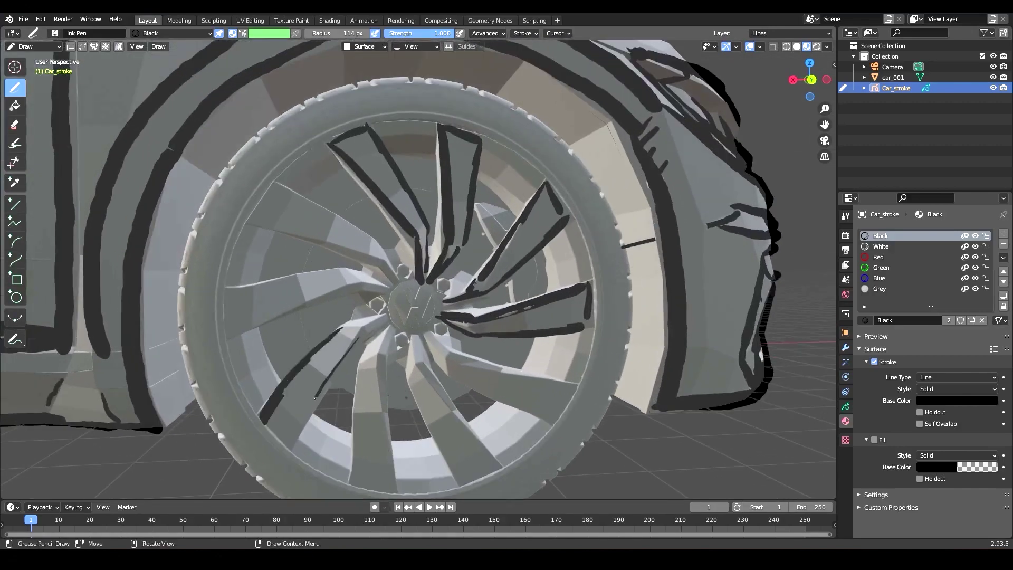
middle_drag(390, 387, 308, 318)
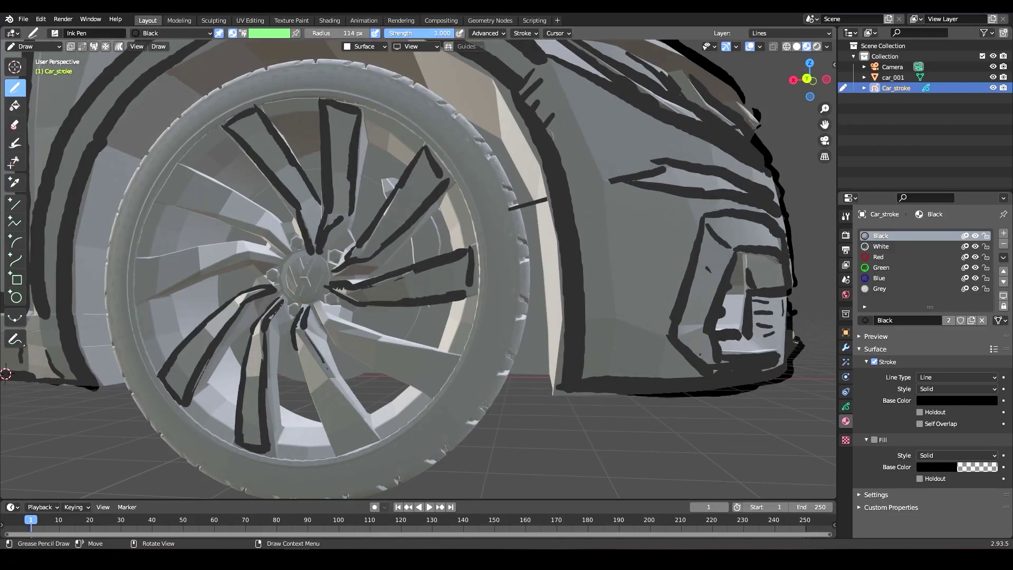
middle_drag(327, 368, 396, 338)
middle_drag(516, 406, 471, 246)
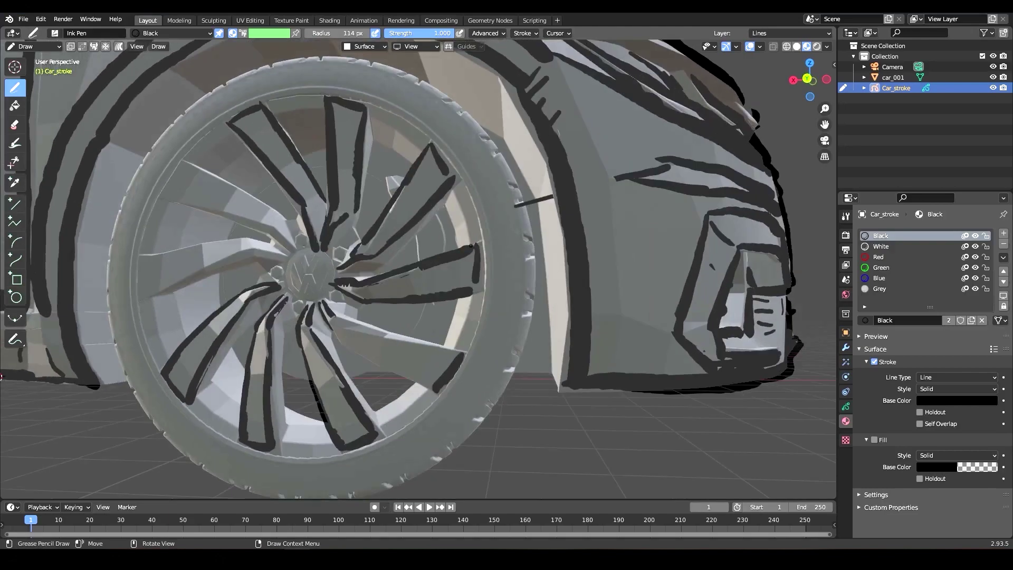
Outline the remaining lower front and rear-facing spokes of the front right rim.
middle_drag(404, 364, 352, 401)
drag(347, 402, 446, 347)
mouse_move(447, 331)
mouse_down()
mouse_move(343, 363)
mouse_move(344, 401)
mouse_up()
middle_drag(344, 401, 321, 393)
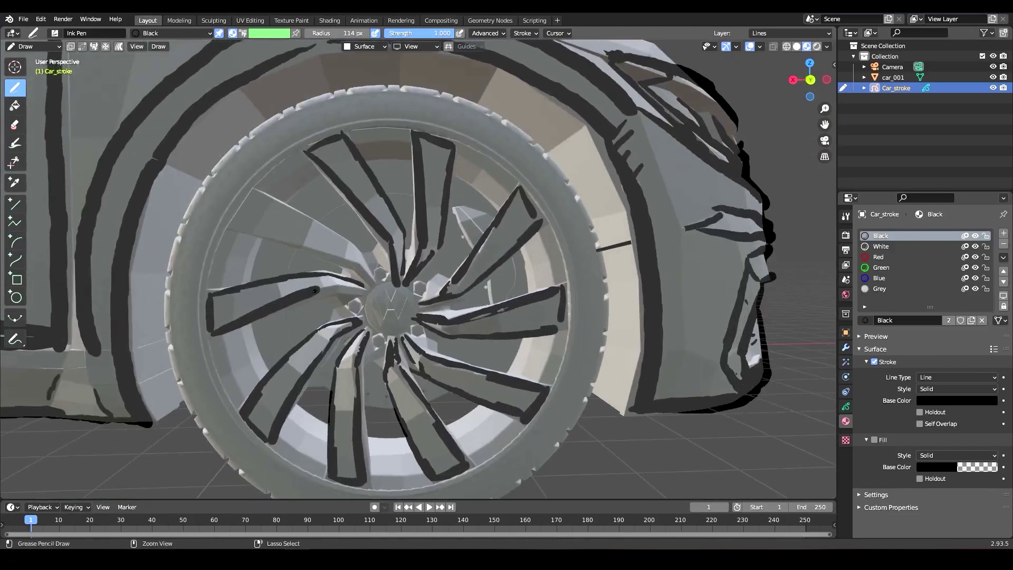
drag(321, 289, 366, 291)
middle_drag(381, 284, 262, 212)
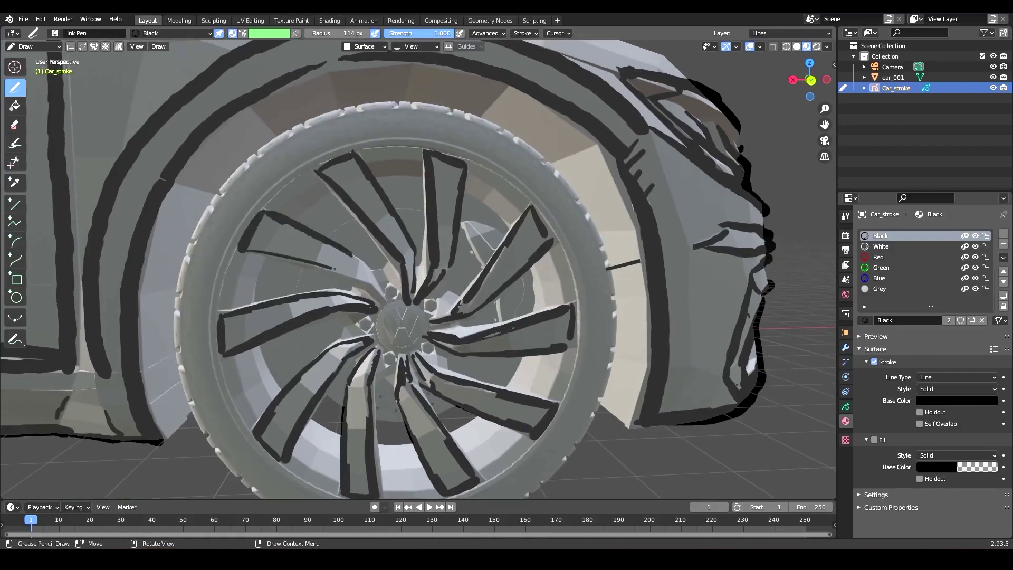
Fill the front right wheel's hub in black and save the file.
middle_drag(274, 259, 604, 240)
scroll(419, 344, down, 7)
scroll(604, 240, up, 3)
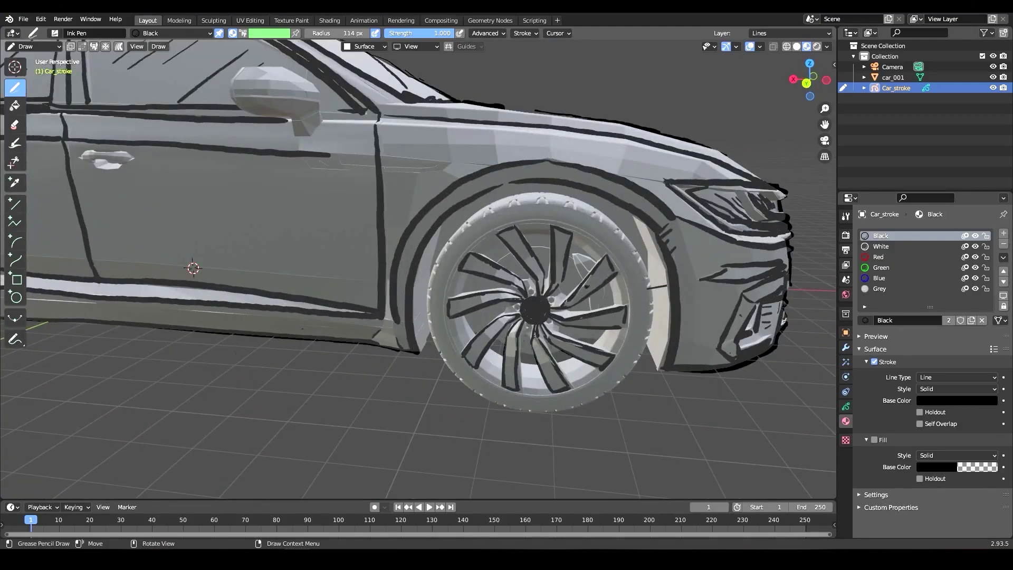
scroll(587, 287, down, 5)
key(ctrl+s)
scroll(567, 302, up, 4)
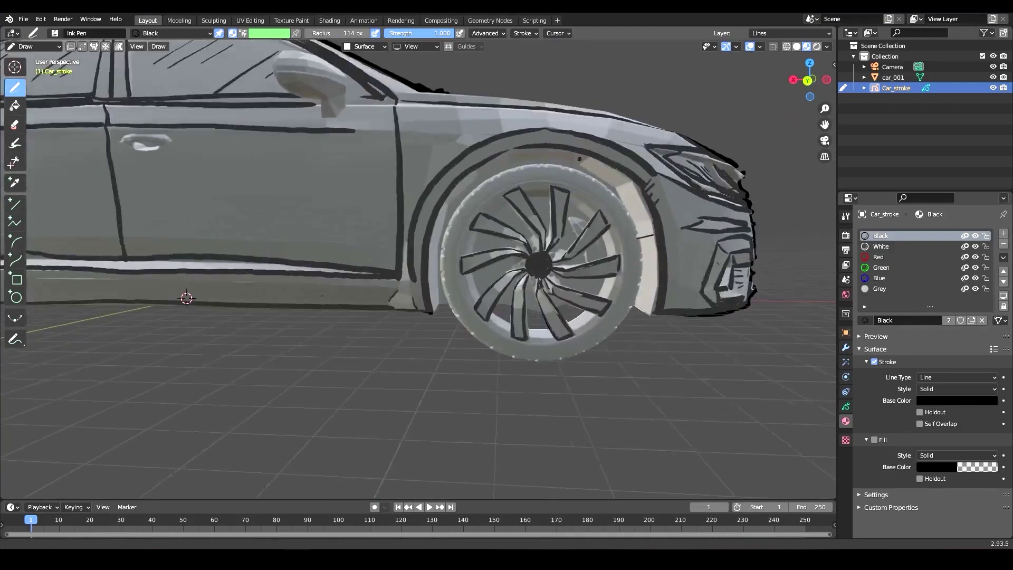
Draw the rim circle and the outer tyre edge of the front right wheel.
middle_drag(376, 324, 666, 326)
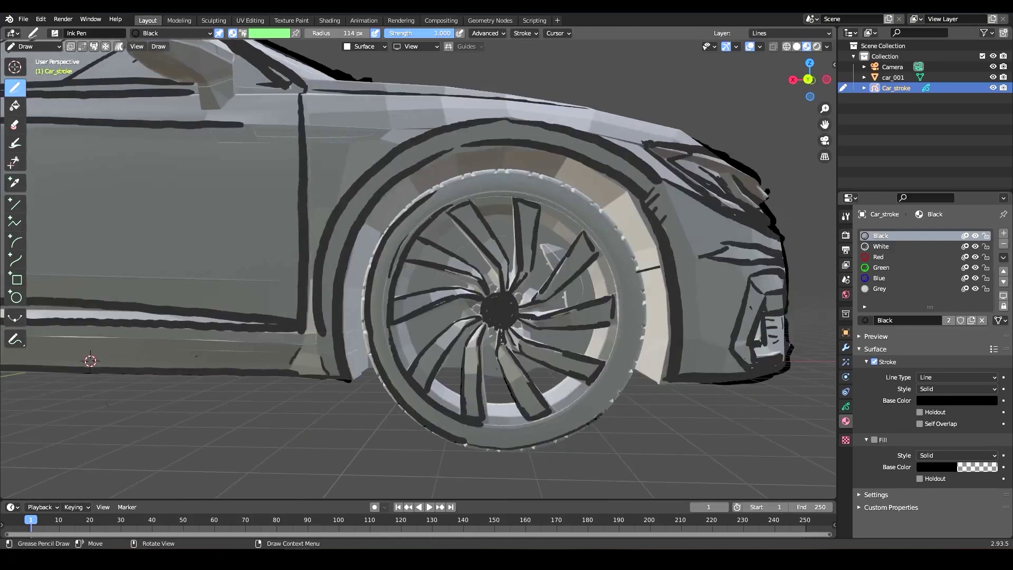
middle_drag(368, 367, 390, 364)
middle_drag(508, 354, 476, 404)
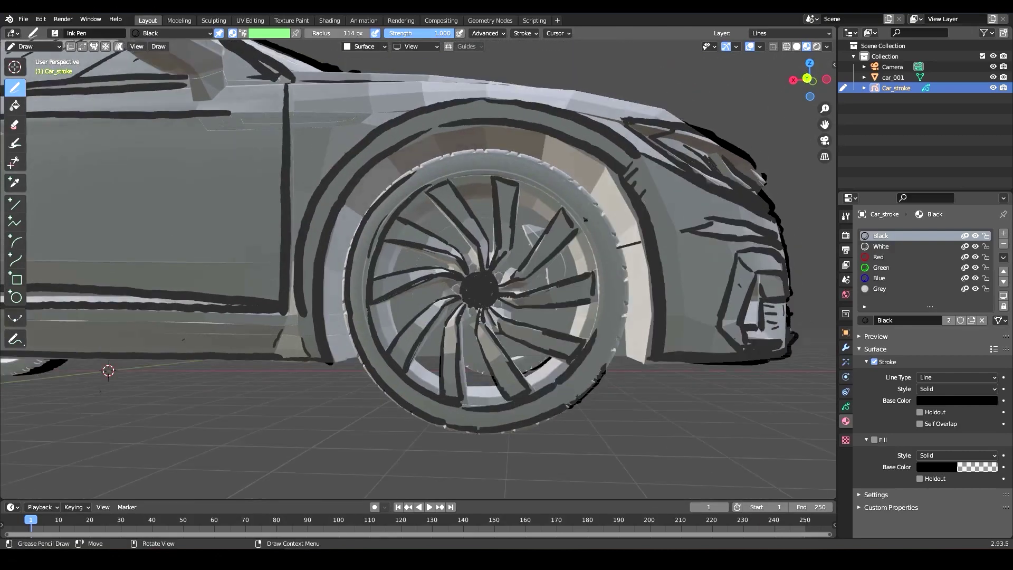
middle_drag(585, 220, 514, 242)
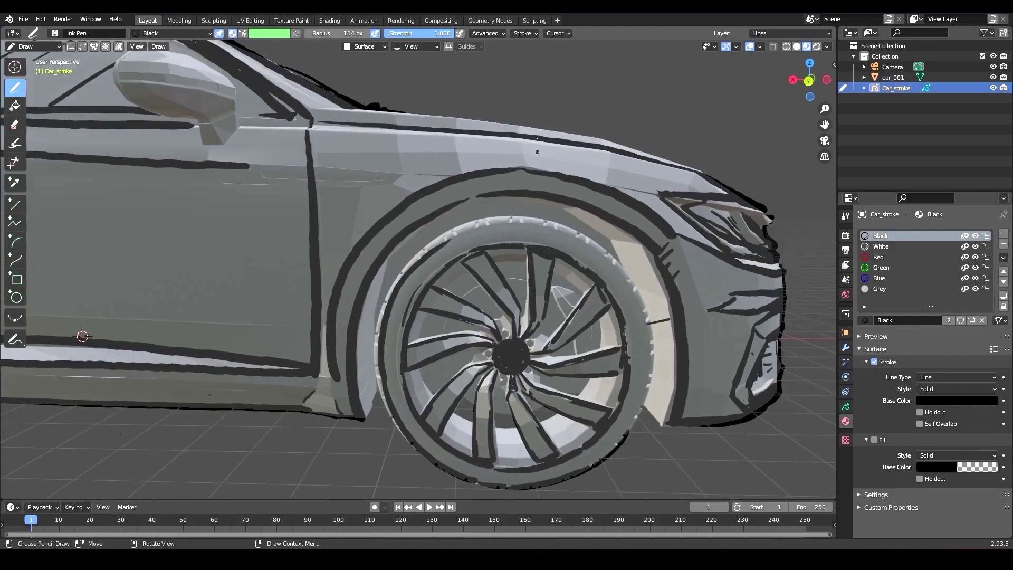
mouse_move(537, 152)
middle_down()
mouse_move(593, 285)
mouse_move(558, 299)
mouse_move(613, 281)
mouse_move(592, 289)
middle_up()
key(ctrl+z)
mouse_move(695, 262)
middle_down()
mouse_move(655, 266)
mouse_move(731, 248)
mouse_move(688, 264)
middle_up()
mouse_move(547, 221)
mouse_down()
mouse_move(590, 263)
mouse_move(619, 330)
mouse_up()
key(ctrl+z)
Shade the rear and upper tread of the front right tyre with dense short black strokes.
mouse_move(655, 270)
shift+middle_down()
mouse_move(677, 312)
mouse_move(720, 282)
shift+middle_up()
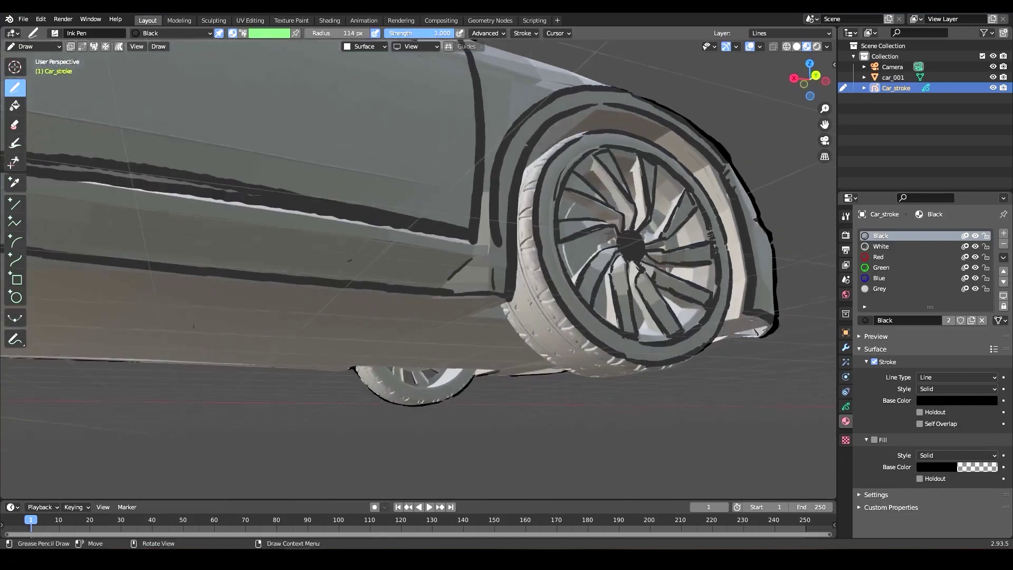
mouse_move(520, 312)
mouse_down()
mouse_move(563, 362)
mouse_move(625, 364)
mouse_up()
mouse_move(625, 364)
middle_down()
mouse_move(639, 388)
mouse_move(619, 355)
middle_up()
drag(504, 234, 488, 277)
mouse_move(488, 277)
middle_down()
mouse_move(490, 291)
mouse_move(480, 280)
middle_up()
mouse_move(451, 224)
mouse_down()
mouse_move(471, 205)
mouse_move(454, 248)
mouse_up()
mouse_move(454, 248)
middle_down()
mouse_move(496, 213)
mouse_move(501, 228)
mouse_move(542, 226)
mouse_move(522, 248)
middle_up()
drag(469, 281, 503, 264)
mouse_move(502, 264)
middle_down()
mouse_move(462, 253)
mouse_move(488, 266)
middle_up()
drag(436, 280, 481, 272)
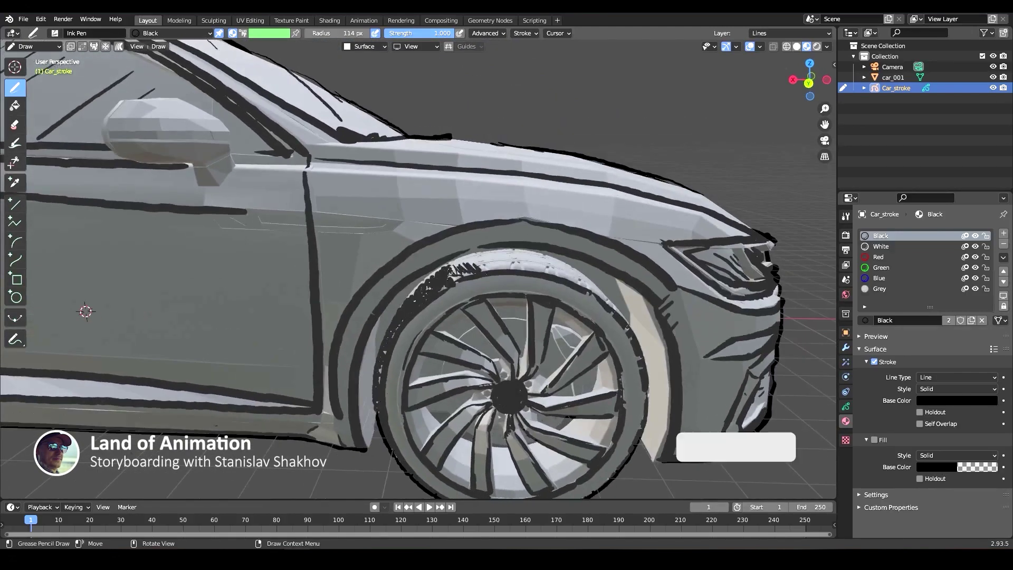
Shade the upper and front-facing tread of the front right tyre with short black strokes.
mouse_move(487, 274)
middle_down()
mouse_move(449, 267)
mouse_move(443, 285)
middle_up()
drag(369, 289, 403, 284)
middle_drag(403, 284, 387, 251)
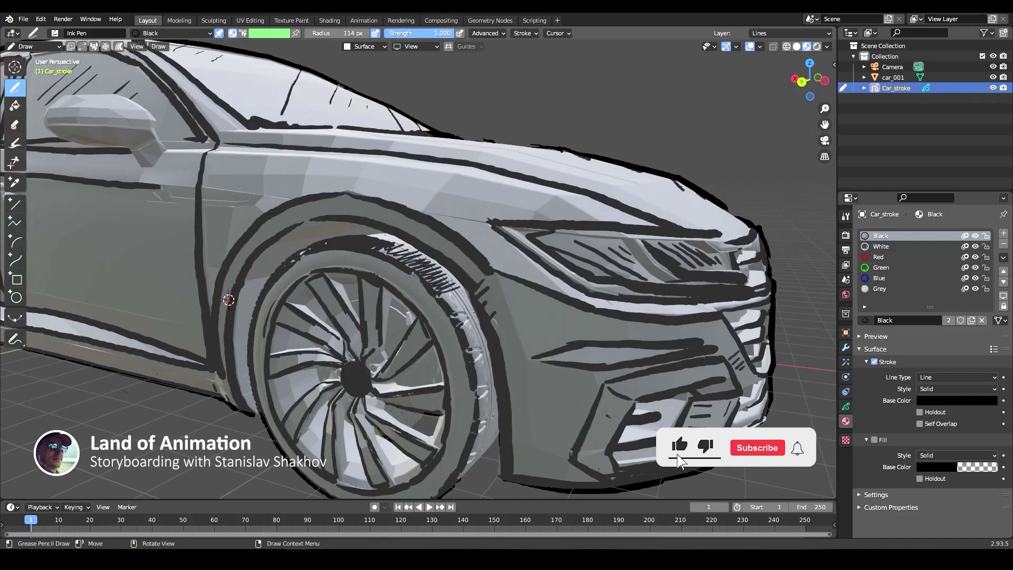
drag(452, 289, 457, 299)
mouse_move(457, 299)
middle_down()
mouse_move(465, 267)
mouse_move(475, 291)
middle_up()
drag(475, 290, 412, 231)
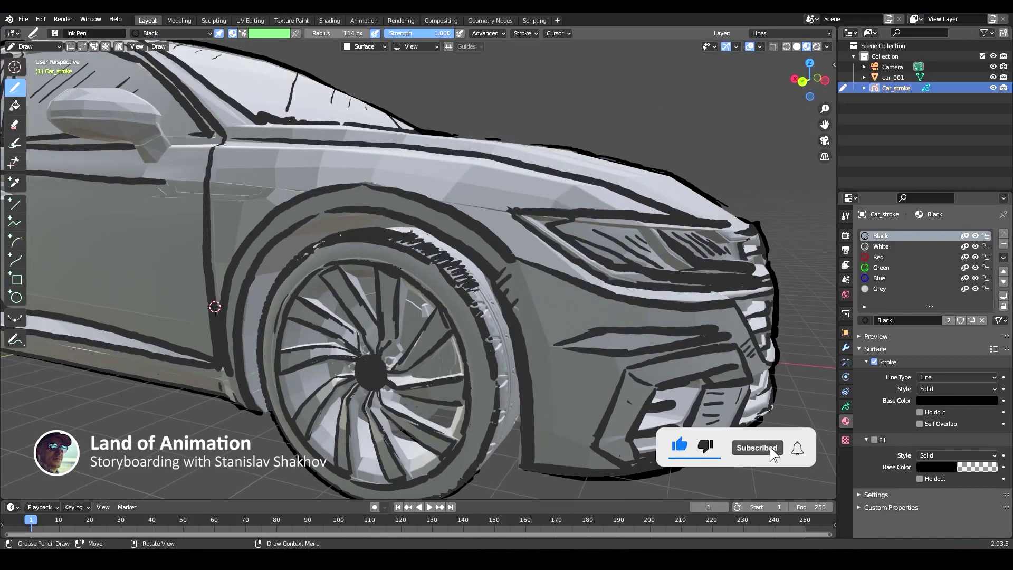
middle_drag(412, 231, 428, 253)
drag(429, 252, 469, 258)
mouse_move(470, 259)
middle_down()
mouse_move(433, 253)
mouse_move(447, 246)
middle_up()
drag(448, 245, 473, 324)
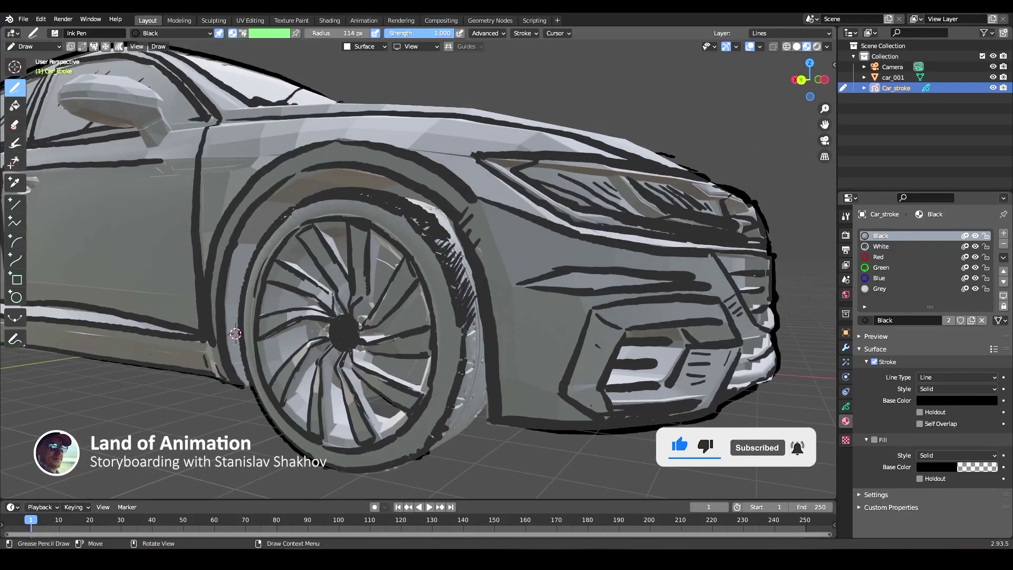
Shade the lower front and underside tread of the front right tyre, and save the file.
middle_drag(474, 324, 482, 248)
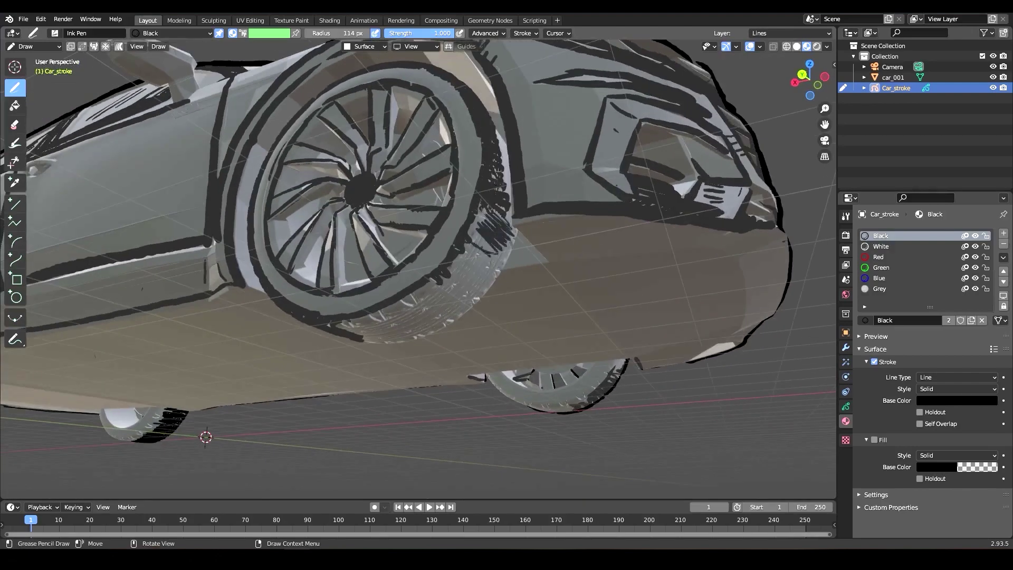
drag(482, 247, 504, 237)
middle_drag(613, 260, 594, 272)
drag(463, 253, 424, 308)
middle_drag(425, 309, 403, 330)
mouse_move(301, 383)
mouse_down()
mouse_move(338, 394)
mouse_move(365, 381)
mouse_up()
middle_drag(438, 348, 391, 320)
mouse_move(306, 317)
mouse_down()
mouse_move(285, 340)
mouse_move(279, 377)
mouse_up()
middle_drag(464, 338, 401, 317)
drag(611, 383, 620, 326)
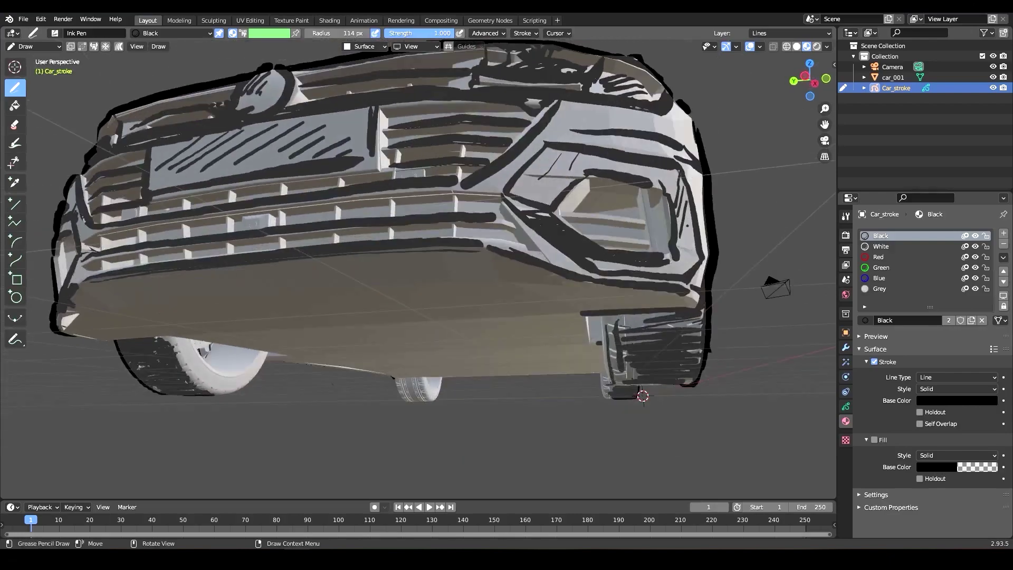
middle_drag(628, 369, 681, 396)
scroll(634, 343, down, 4)
middle_drag(533, 311, 597, 318)
key(ctrl+s)
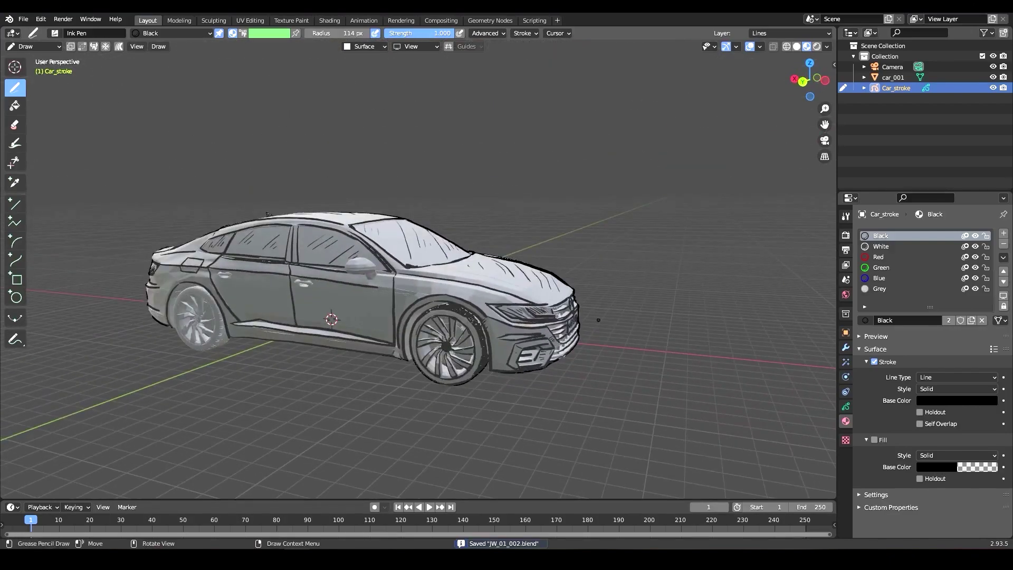
Outline the top spoke of the rear right wheel's rim with black strokes.
middle_drag(468, 265, 481, 194)
scroll(559, 294, up, 2)
scroll(481, 194, up, 3)
scroll(481, 195, up, 2)
drag(448, 145, 457, 248)
drag(486, 153, 474, 219)
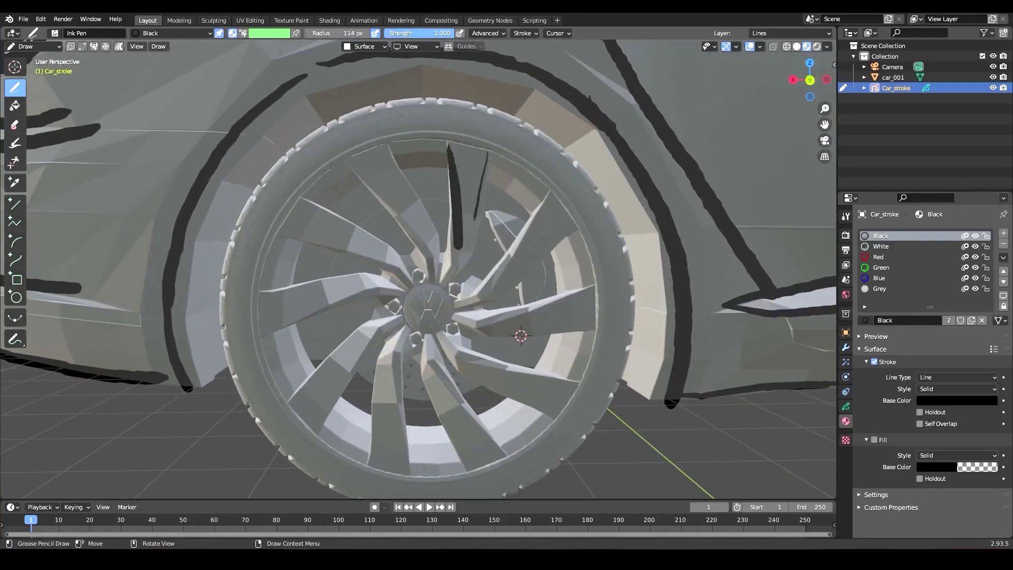
drag(450, 142, 486, 152)
Outline the two spokes of the rear right rim that point toward the front of the car.
drag(548, 197, 492, 288)
drag(575, 228, 496, 295)
drag(553, 193, 570, 221)
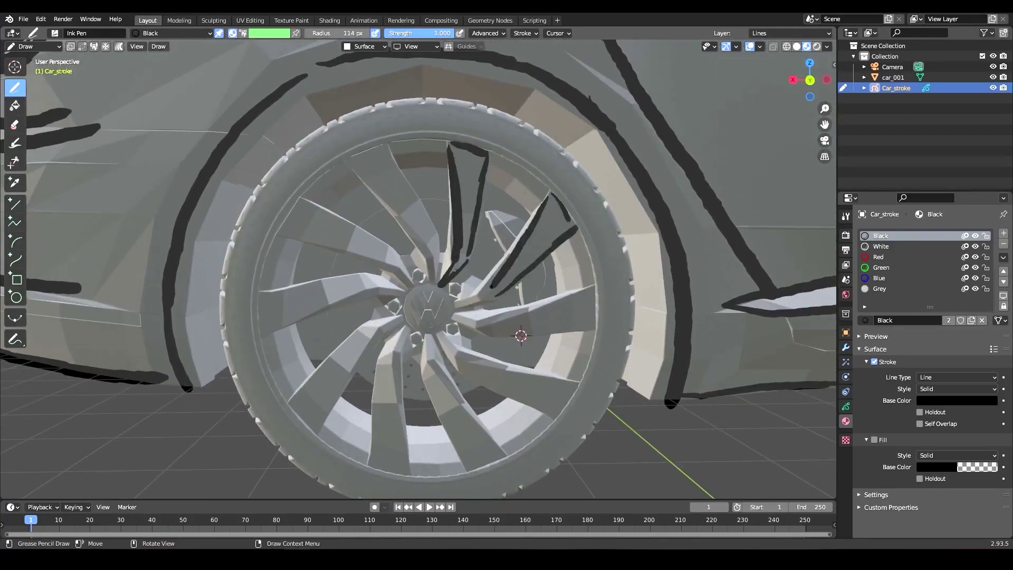
drag(593, 289, 480, 325)
drag(487, 335, 581, 332)
drag(593, 290, 593, 324)
drag(455, 317, 478, 325)
middle_drag(478, 325, 472, 332)
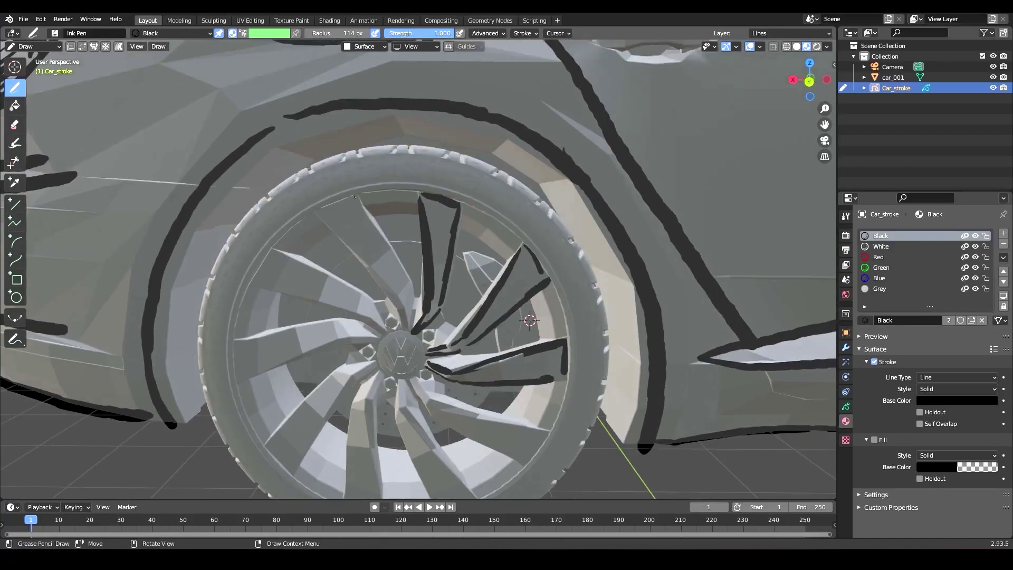
Outline the upper rear and rear-facing spokes of the rear right rim.
drag(357, 198, 410, 284)
drag(321, 214, 403, 296)
drag(272, 251, 364, 293)
drag(250, 285, 356, 309)
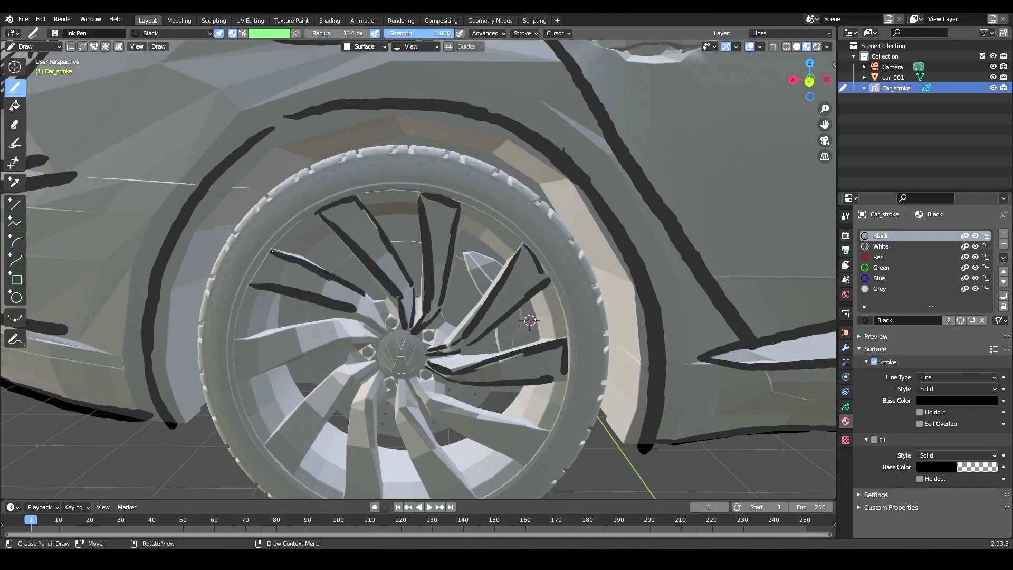
middle_drag(530, 320, 522, 314)
drag(359, 363, 463, 337)
drag(360, 398, 460, 353)
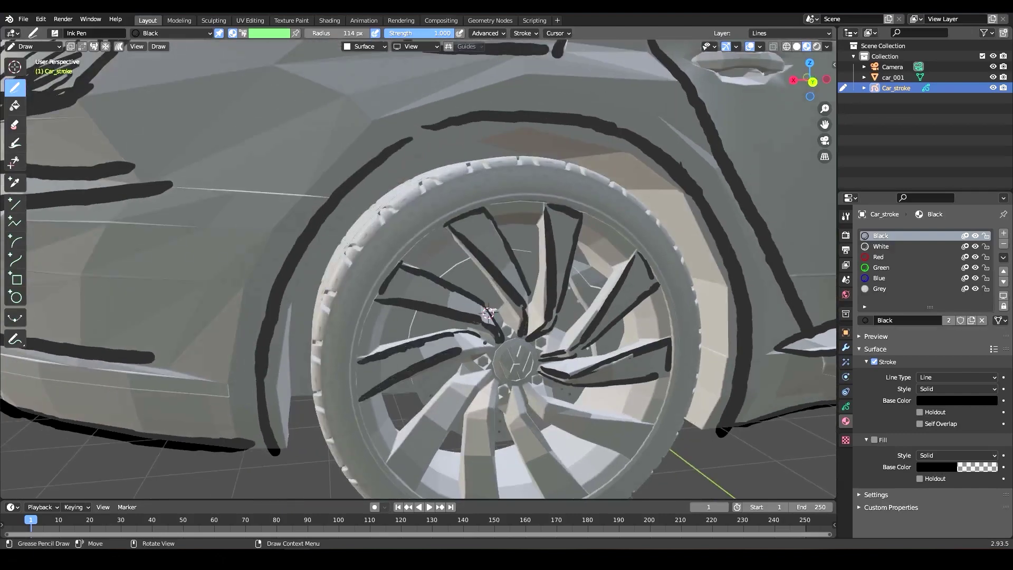
Close the rear-facing spoke of the rear right rim and outline its three lower spokes.
drag(417, 430, 396, 468)
drag(466, 394, 420, 481)
drag(395, 469, 415, 481)
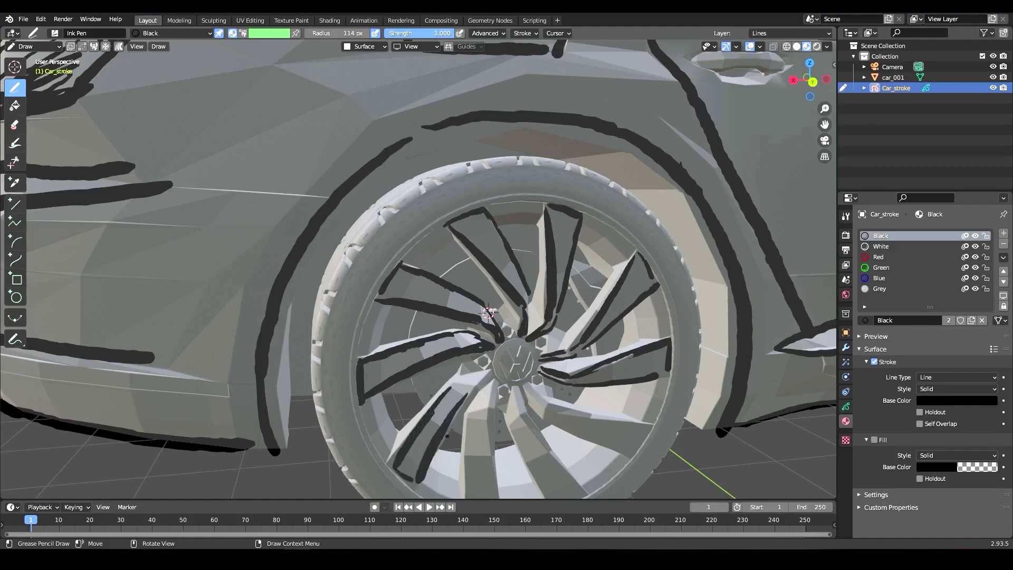
middle_drag(448, 390, 453, 384)
shift+middle_drag(453, 384, 396, 345)
drag(434, 367, 431, 373)
mouse_move(412, 374)
mouse_down()
mouse_move(406, 479)
mouse_move(444, 482)
mouse_up()
drag(407, 478, 442, 481)
middle_drag(443, 478, 425, 478)
drag(363, 384, 409, 473)
drag(376, 376, 437, 463)
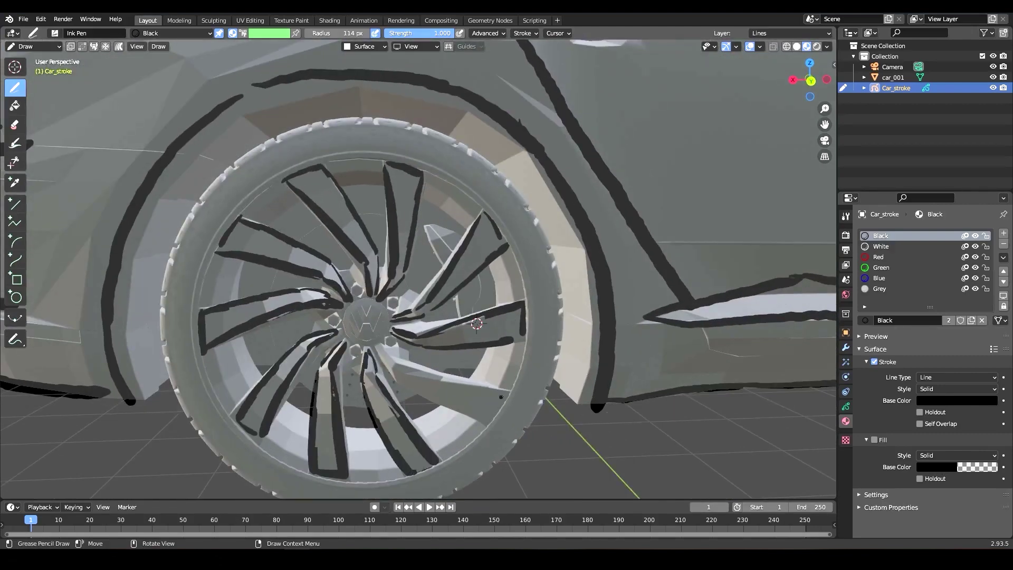
Outline the last lower front spoke of the rear right rim, fill the hub in black, and save the file.
middle_drag(476, 324, 503, 352)
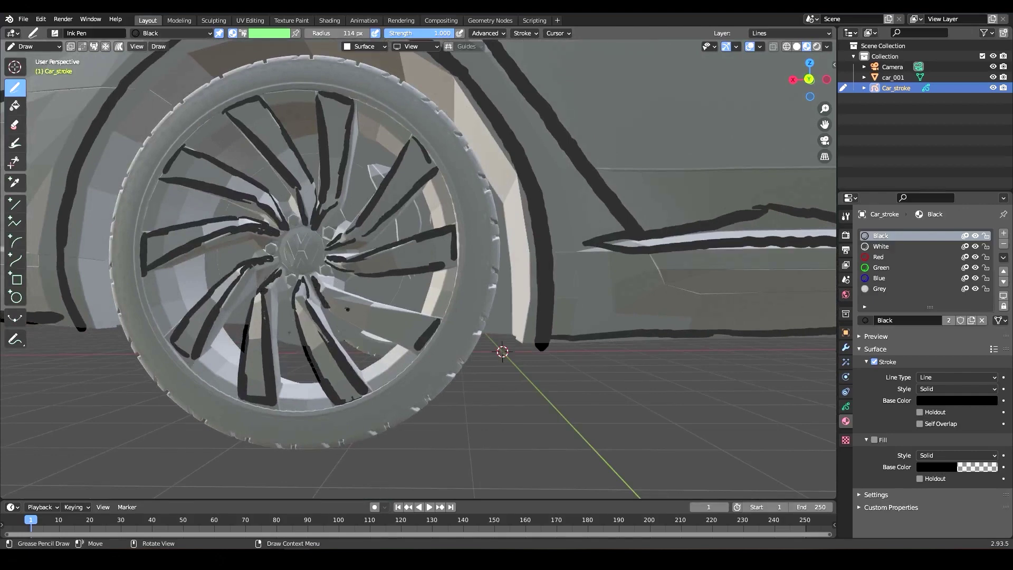
drag(329, 310, 416, 350)
drag(316, 278, 433, 323)
middle_drag(521, 310, 622, 305)
scroll(449, 138, up, 1)
mouse_move(379, 318)
mouse_down()
mouse_move(347, 268)
mouse_move(375, 317)
mouse_move(372, 285)
mouse_up()
scroll(372, 285, down, 7)
mouse_move(554, 322)
middle_down()
mouse_move(604, 341)
mouse_move(569, 351)
middle_up()
scroll(604, 341, down, 4)
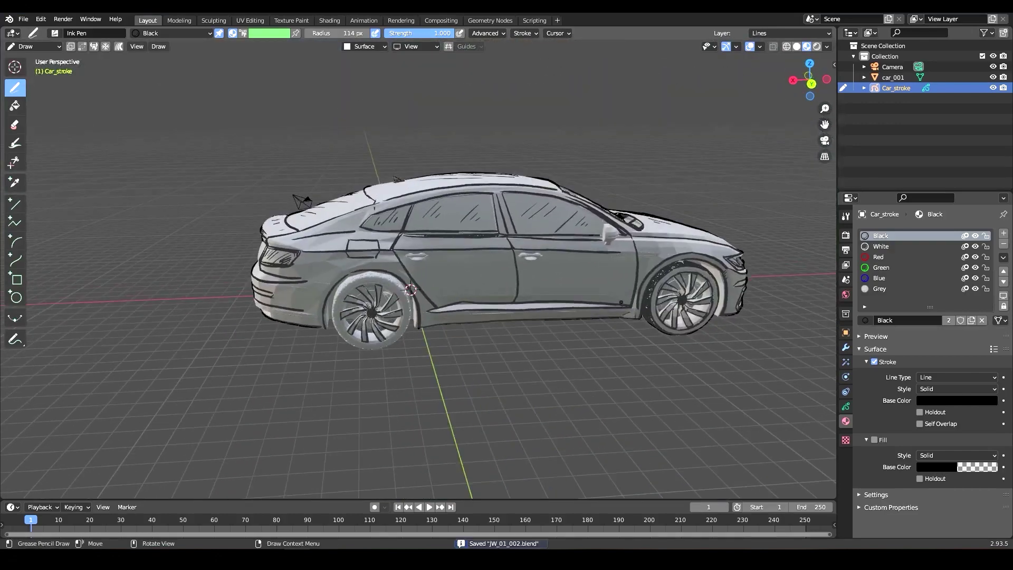
Draw the rim circle and the outer tyre edge of the rear right wheel.
scroll(355, 189, up, 8)
mouse_move(355, 189)
mouse_down()
mouse_move(288, 310)
mouse_move(372, 421)
mouse_move(504, 369)
mouse_up()
shift+middle_drag(526, 310, 508, 344)
mouse_move(342, 228)
mouse_down()
mouse_move(420, 216)
mouse_move(513, 271)
mouse_up()
middle_drag(513, 272, 494, 263)
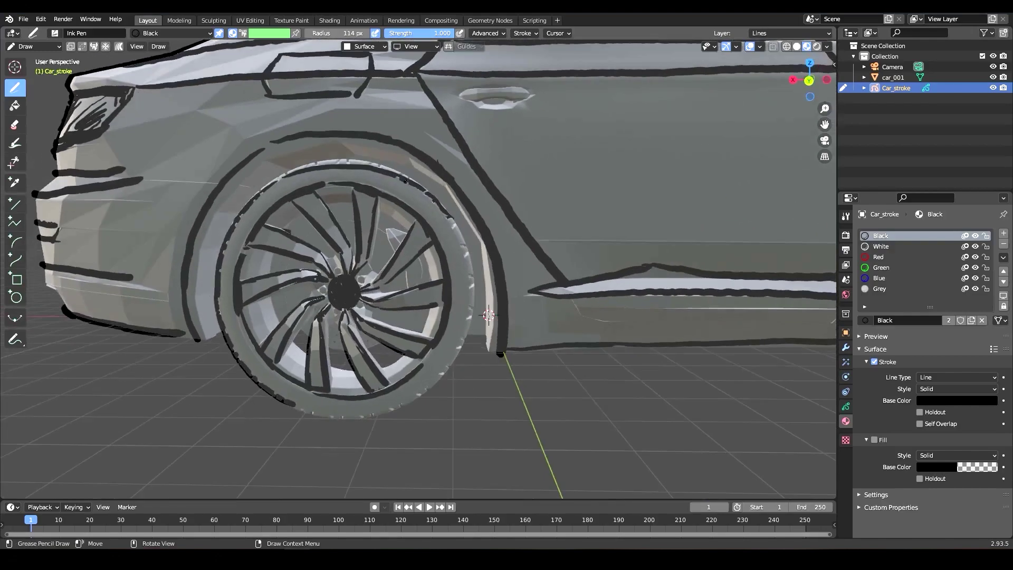
drag(422, 191, 467, 321)
middle_drag(489, 315, 465, 327)
Shade the rear-facing tread of the rear right tyre with dense black strokes.
drag(385, 264, 378, 290)
mouse_move(379, 290)
middle_down()
mouse_move(364, 260)
mouse_move(448, 188)
middle_up()
drag(448, 187, 469, 219)
middle_drag(468, 219, 389, 214)
mouse_move(389, 214)
mouse_down()
mouse_move(396, 247)
mouse_move(437, 278)
mouse_move(455, 308)
mouse_up()
middle_drag(455, 308, 491, 316)
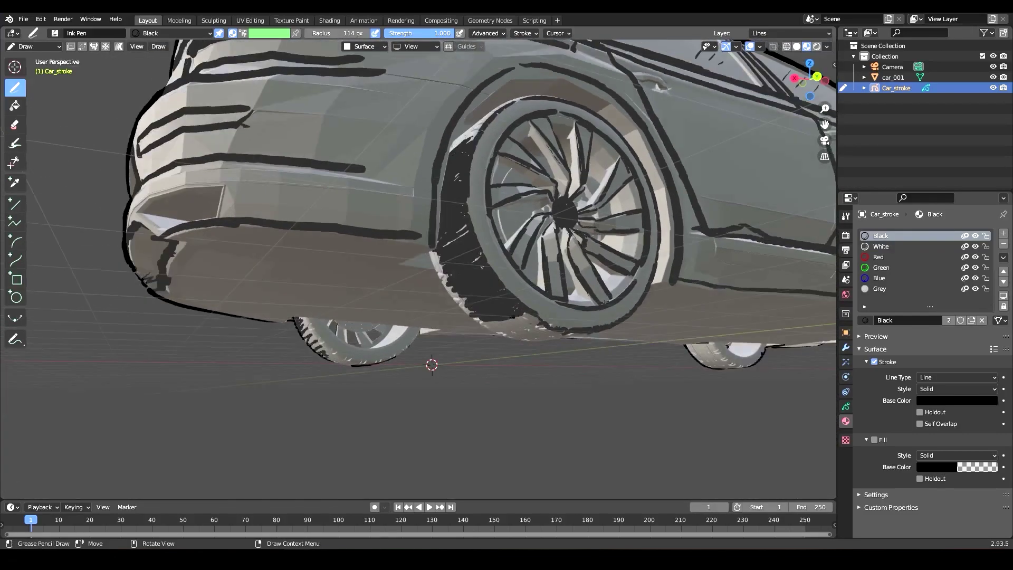
Extend the black tread shading across the lower rear of the rear right tyre, redoing one stroke.
drag(491, 317, 538, 331)
middle_drag(537, 330, 582, 331)
drag(582, 331, 545, 235)
drag(555, 299, 579, 326)
mouse_move(579, 326)
middle_down()
mouse_move(636, 228)
mouse_move(690, 261)
mouse_move(666, 271)
middle_up()
key(ctrl+z)
drag(499, 168, 575, 278)
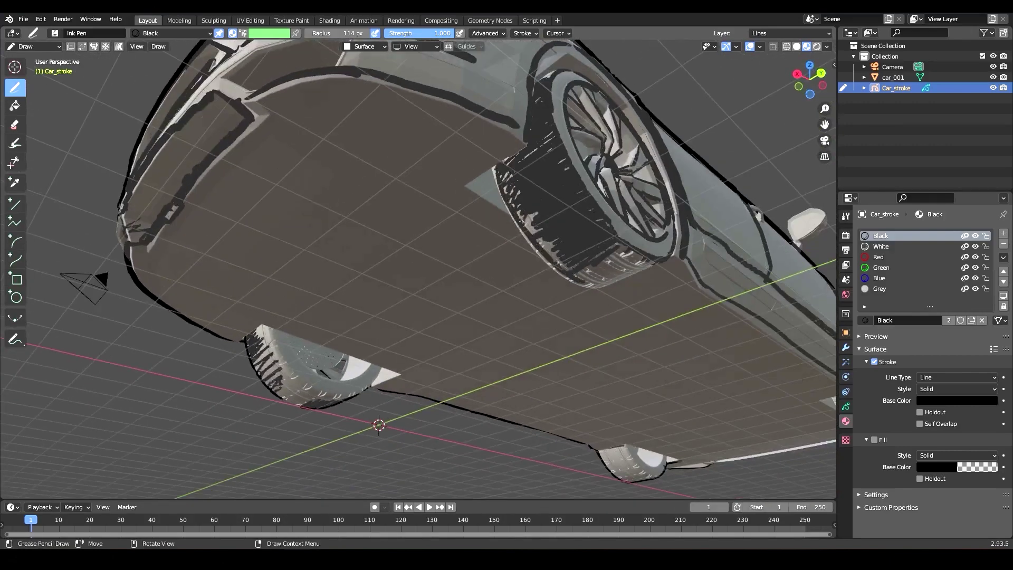
Darken the lower tread of the rear right tyre with more dense black strokes.
middle_drag(664, 252, 548, 206)
drag(549, 206, 554, 240)
middle_drag(554, 240, 457, 256)
drag(457, 256, 470, 259)
middle_drag(470, 260, 398, 211)
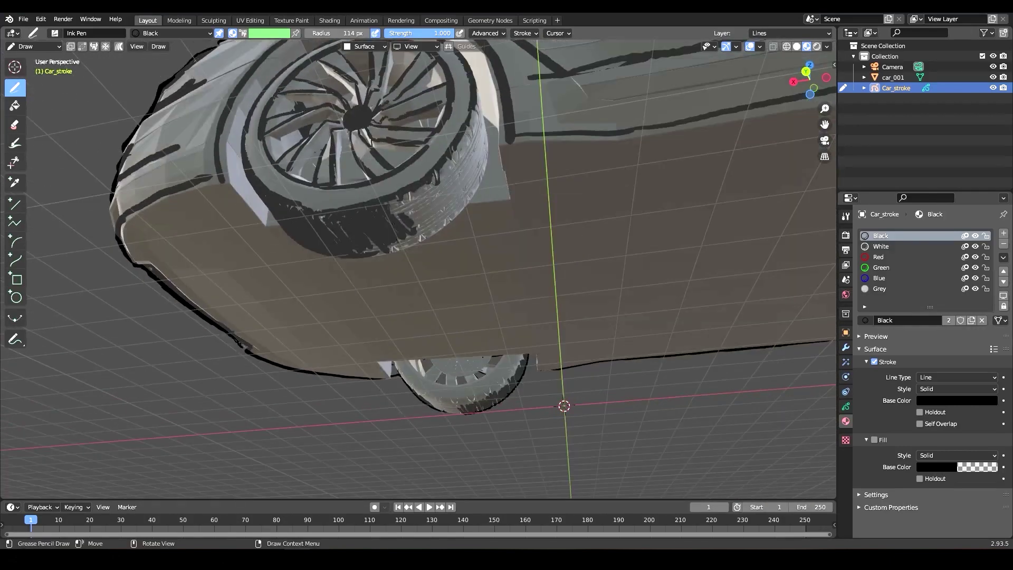
Finish the black shading on the front-facing tread of the rear right tyre and save the file.
mouse_move(398, 211)
mouse_down()
mouse_move(436, 200)
mouse_move(396, 203)
mouse_up()
middle_drag(396, 203, 333, 296)
mouse_move(333, 295)
mouse_down()
mouse_move(355, 293)
mouse_move(343, 245)
mouse_up()
middle_drag(343, 246, 348, 294)
drag(363, 245, 346, 278)
mouse_move(346, 278)
middle_down()
mouse_move(384, 183)
mouse_move(370, 213)
mouse_move(406, 166)
mouse_move(431, 389)
mouse_move(448, 368)
middle_up()
middle_drag(415, 297, 457, 298)
middle_drag(411, 266, 338, 270)
middle_drag(419, 269, 475, 353)
mouse_move(567, 319)
middle_down()
mouse_move(591, 310)
mouse_move(626, 330)
mouse_move(660, 315)
mouse_move(595, 297)
middle_up()
scroll(591, 310, down, 6)
key(ctrl+s)
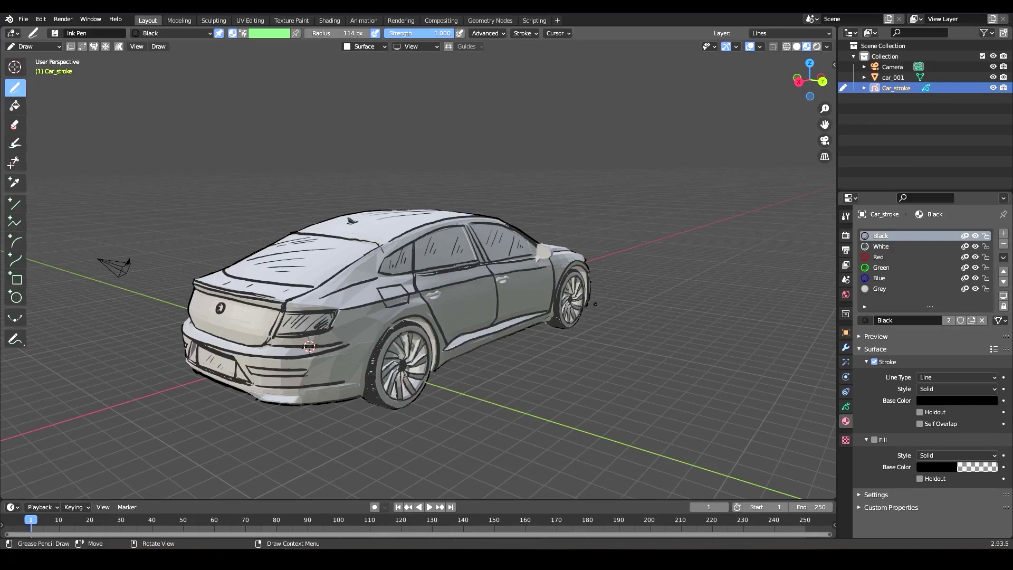
Outline the rear and front door handles on the car's right side in black.
scroll(416, 366, up, 8)
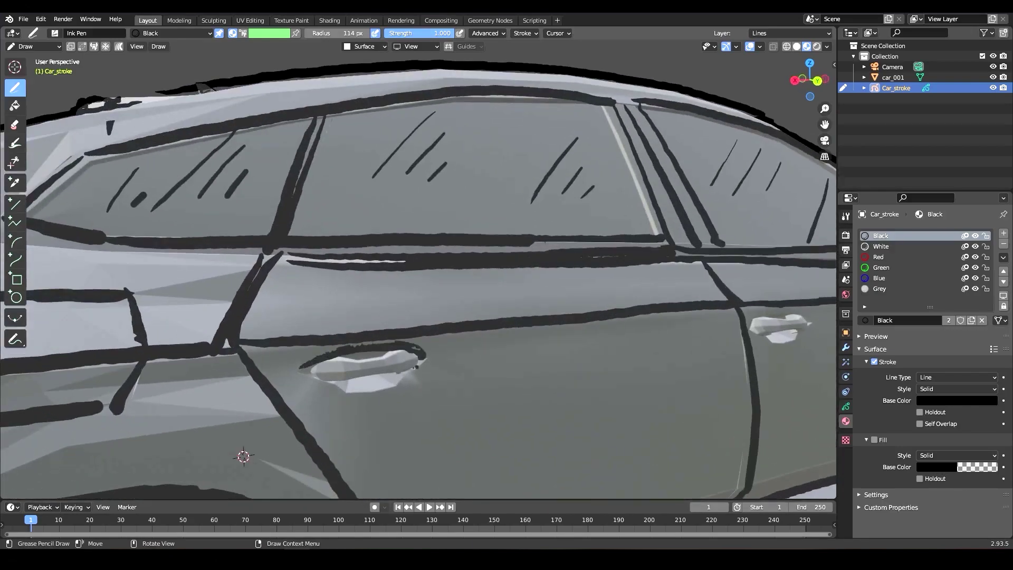
drag(334, 378, 354, 382)
middle_drag(354, 382, 312, 370)
shift+middle_drag(625, 331, 457, 343)
scroll(457, 343, up, 1)
drag(436, 342, 413, 349)
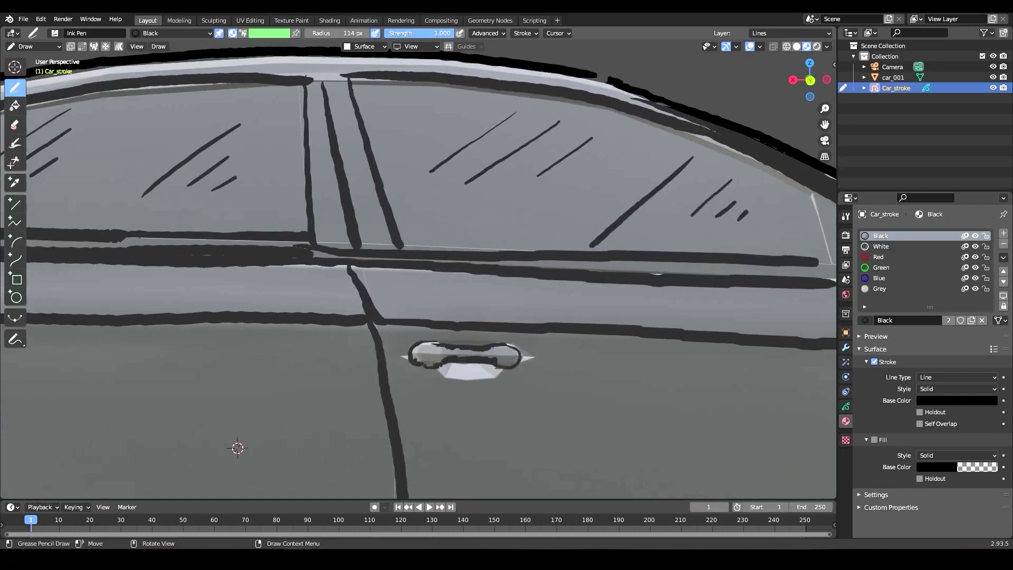
middle_drag(237, 447, 211, 435)
scroll(211, 434, down, 5)
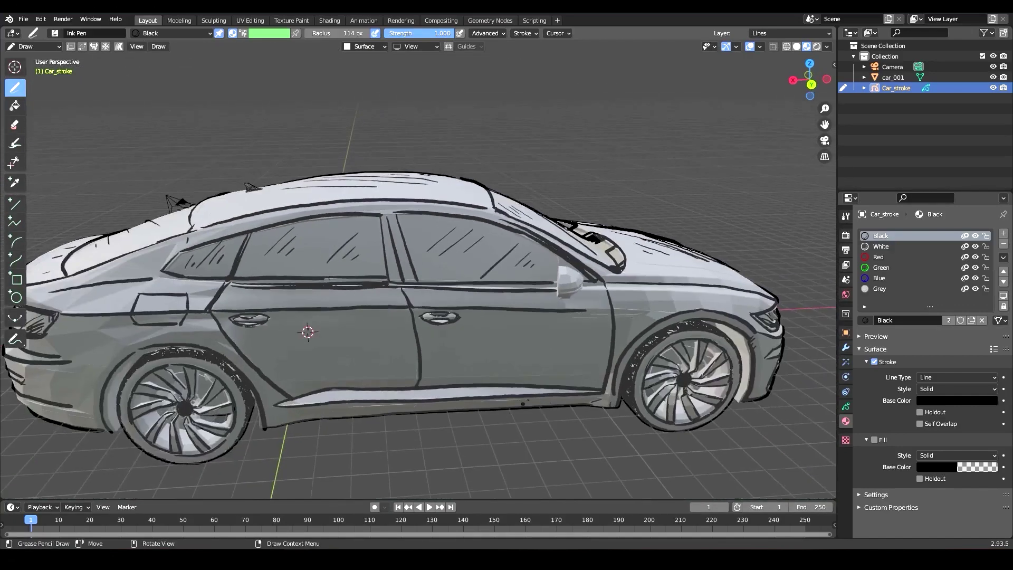
Outline the housing and the mirror glass of the right side mirror in black.
scroll(248, 428, up, 4)
scroll(686, 295, up, 3)
middle_drag(467, 266, 421, 248)
middle_drag(400, 285, 625, 166)
middle_drag(610, 203, 470, 165)
middle_drag(280, 327, 248, 385)
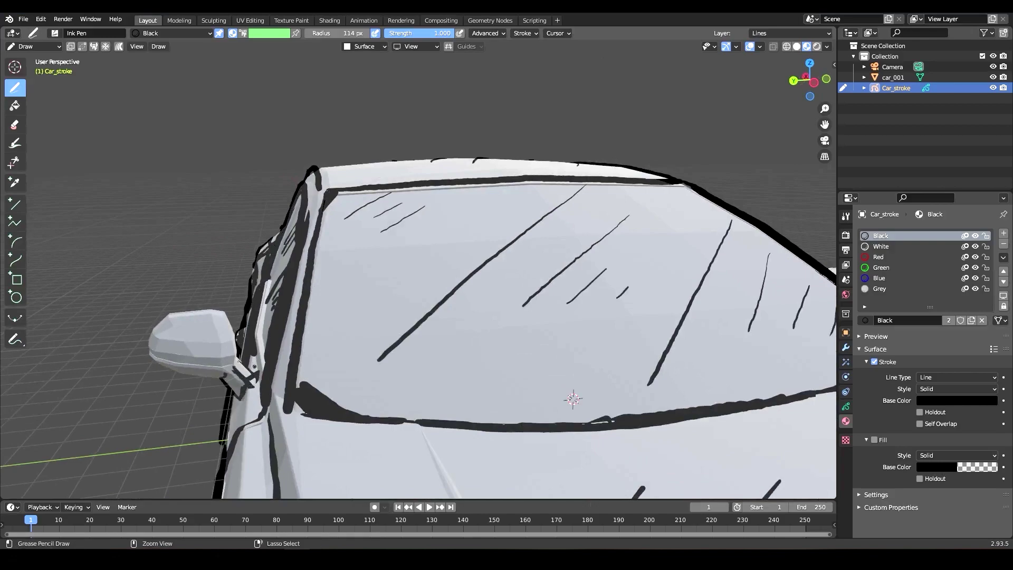
middle_drag(223, 349, 489, 306)
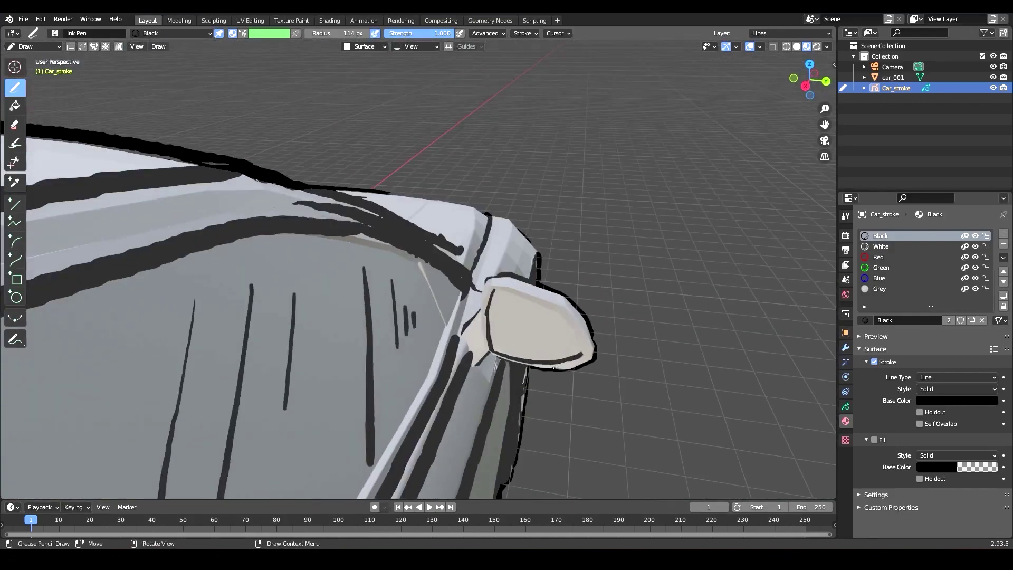
middle_drag(621, 292, 552, 292)
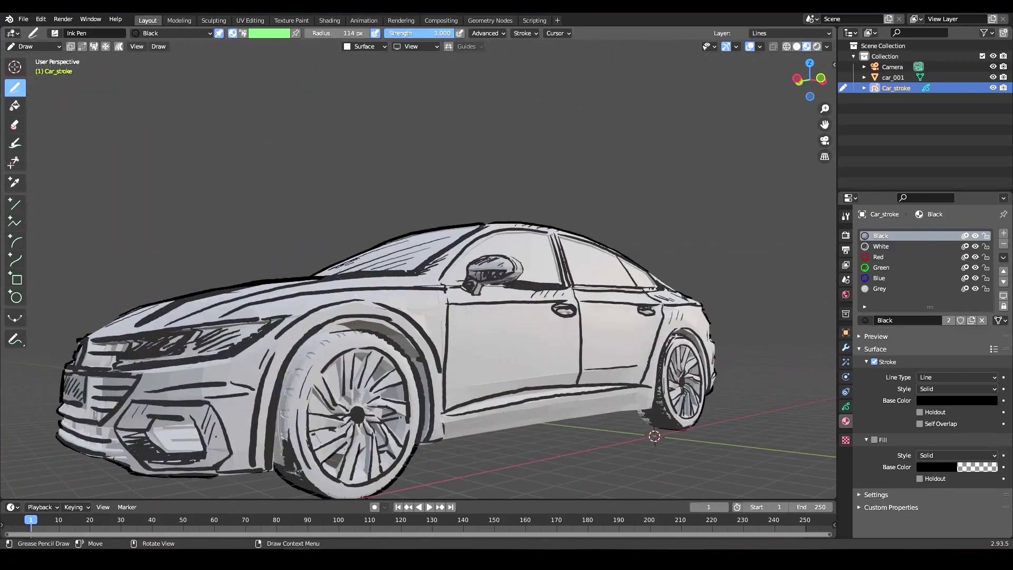
Shade the upper front-facing tread of the front left tyre inside the wheel arch with black strokes.
mouse_move(362, 331)
middle_down()
mouse_move(330, 331)
mouse_move(359, 328)
middle_up()
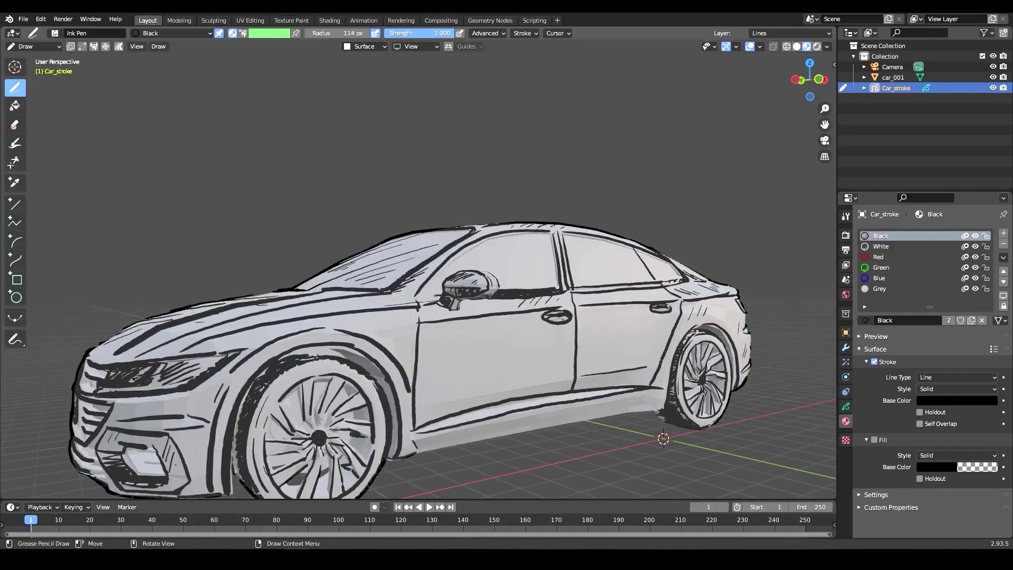
mouse_move(317, 356)
middle_down()
mouse_move(285, 357)
mouse_move(300, 357)
middle_up()
middle_drag(372, 362, 511, 366)
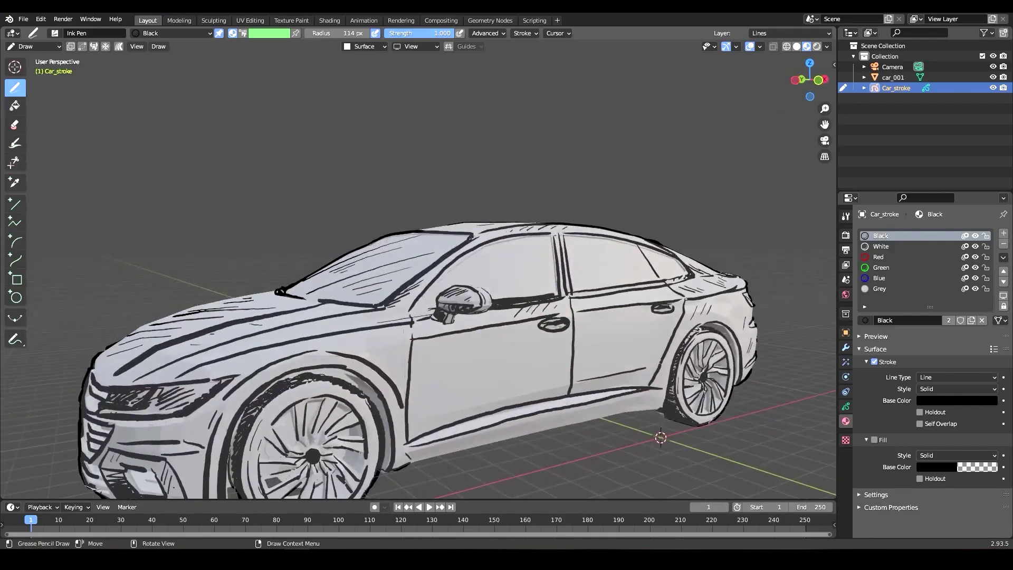
Fill the lower tread of the front left tyre with dense black strokes.
middle_drag(411, 388, 364, 301)
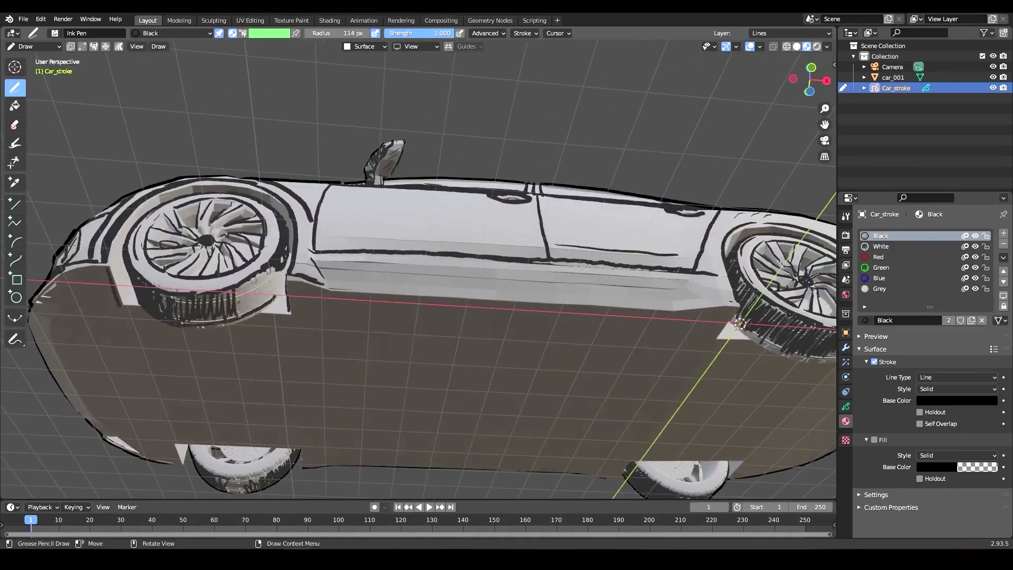
middle_drag(477, 211, 428, 129)
scroll(428, 130, up, 4)
middle_drag(417, 253, 674, 267)
scroll(675, 267, down, 6)
Draw a long black line along the lower edge of the right side sill.
scroll(298, 307, up, 6)
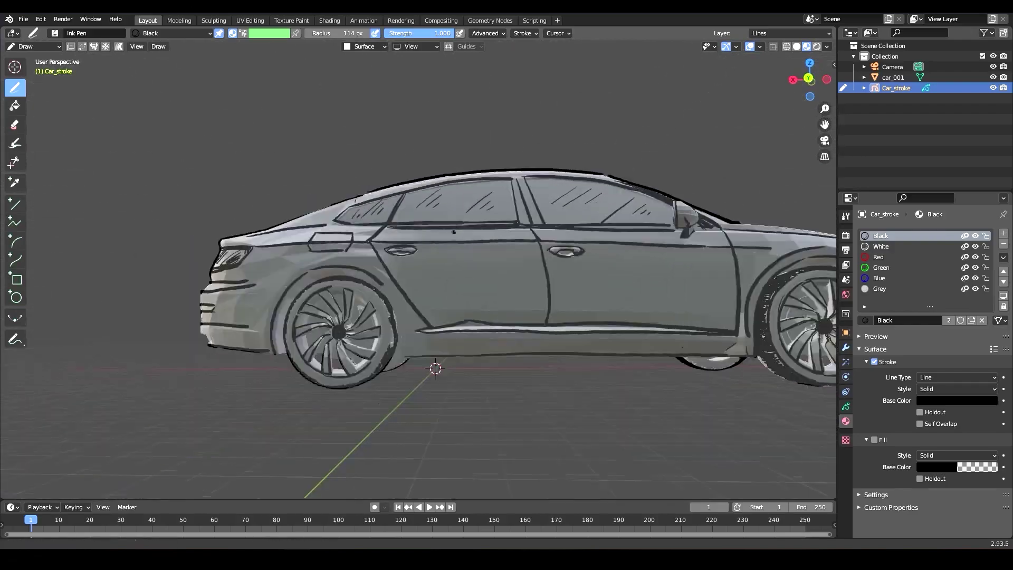
middle_drag(322, 280, 330, 262)
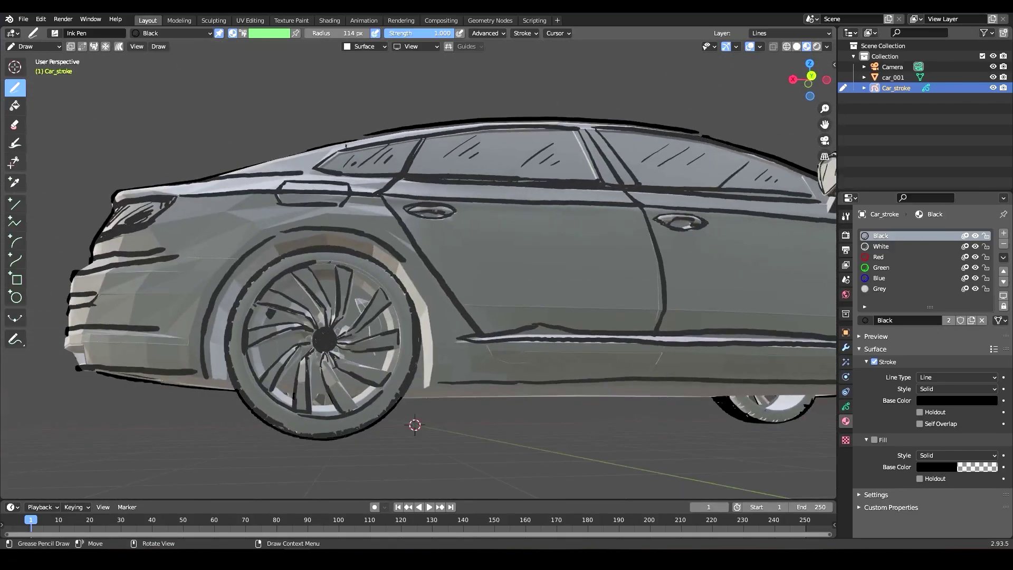
middle_drag(474, 301, 472, 191)
scroll(471, 192, up, 2)
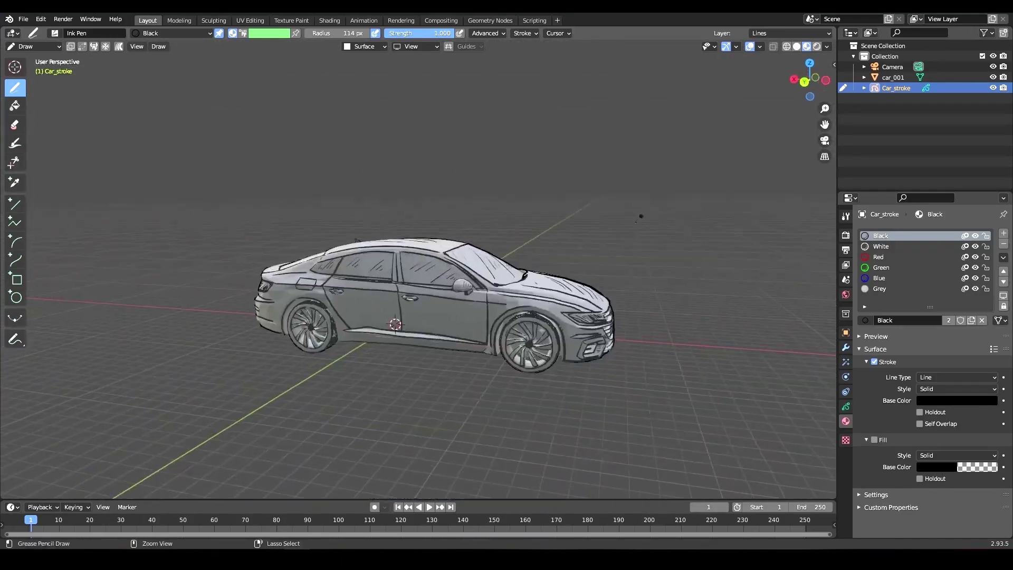
Examine the left side, both left wheels and the front of the car for missing strokes.
middle_drag(642, 216, 560, 291)
scroll(560, 292, up, 5)
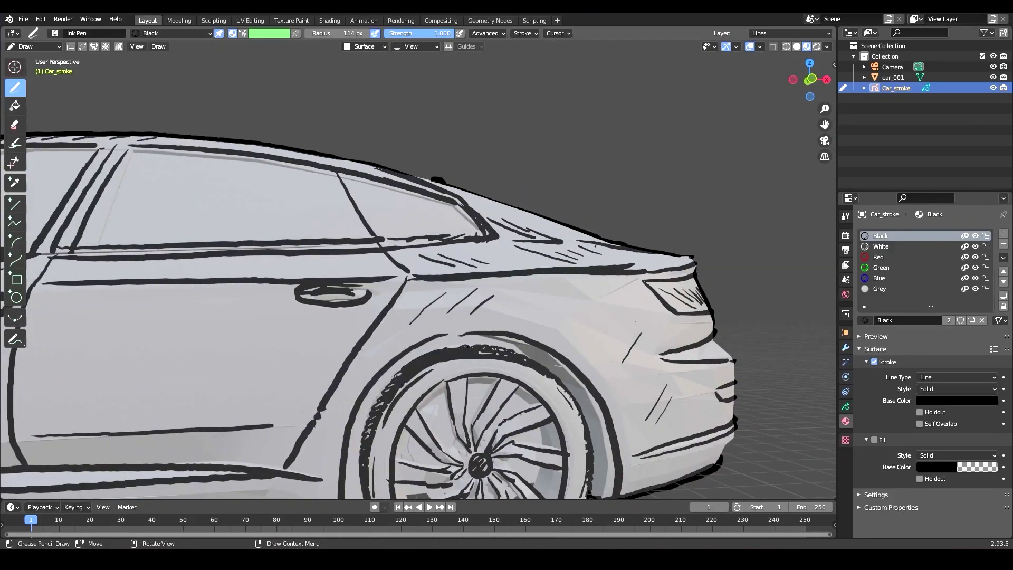
middle_drag(468, 347, 473, 298)
scroll(478, 333, down, 3)
middle_drag(470, 383, 393, 385)
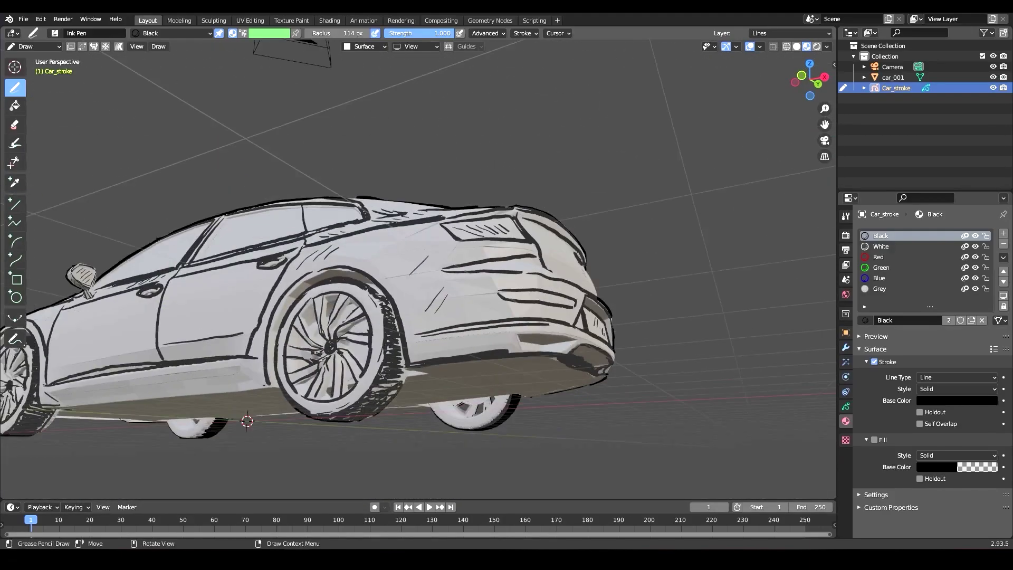
middle_drag(316, 401, 290, 332)
middle_drag(294, 368, 369, 433)
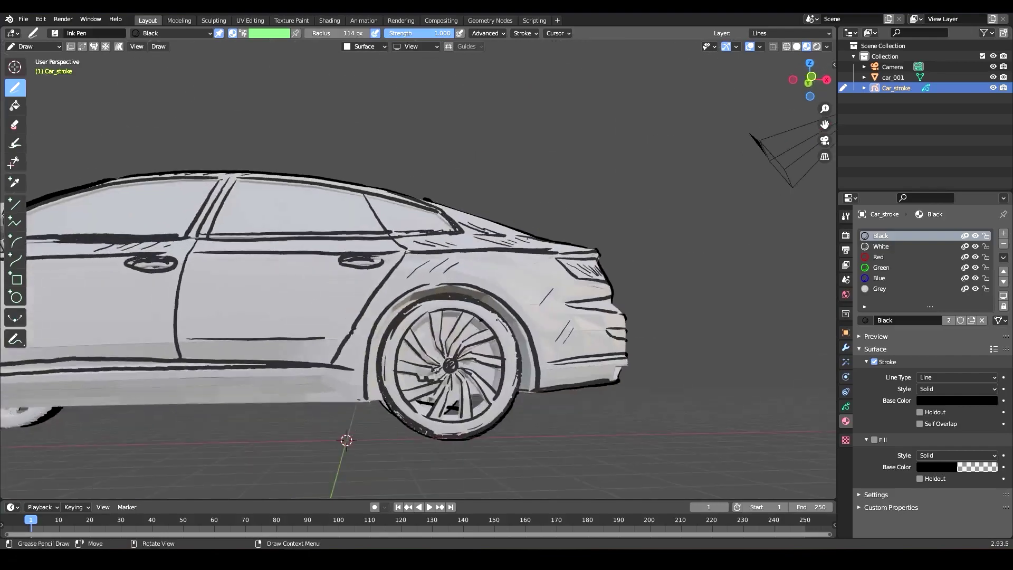
middle_drag(504, 316, 544, 298)
middle_drag(443, 278, 528, 254)
scroll(453, 278, down, 3)
scroll(528, 253, up, 2)
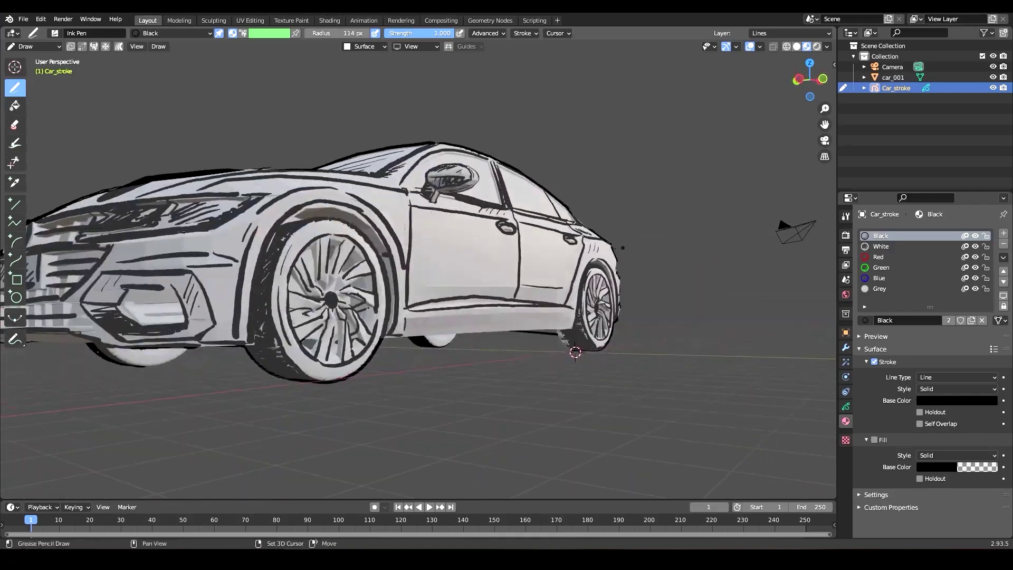
shift+middle_drag(500, 307, 452, 328)
scroll(453, 328, up, 2)
middle_drag(716, 353, 610, 382)
scroll(656, 361, down, 4)
middle_drag(648, 346, 313, 382)
mouse_move(726, 368)
middle_down()
mouse_move(679, 324)
mouse_move(628, 319)
mouse_move(561, 244)
mouse_move(619, 262)
mouse_move(606, 269)
mouse_move(653, 221)
mouse_move(663, 230)
mouse_move(649, 285)
middle_up()
Save the file and switch the viewport to rendered shading.
key(ctrl+s)
key(z)
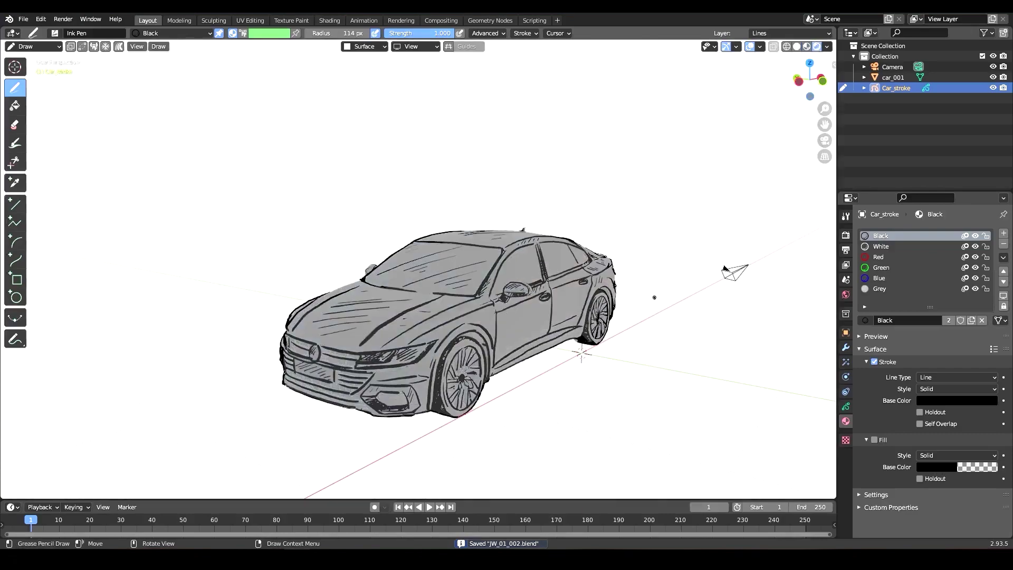
scroll(654, 298, down, 2)
Select the car mesh in Object Mode and raise its material's base colour to full white.
key(ctrl+Tab)
click(597, 297)
click(516, 270)
click(961, 386)
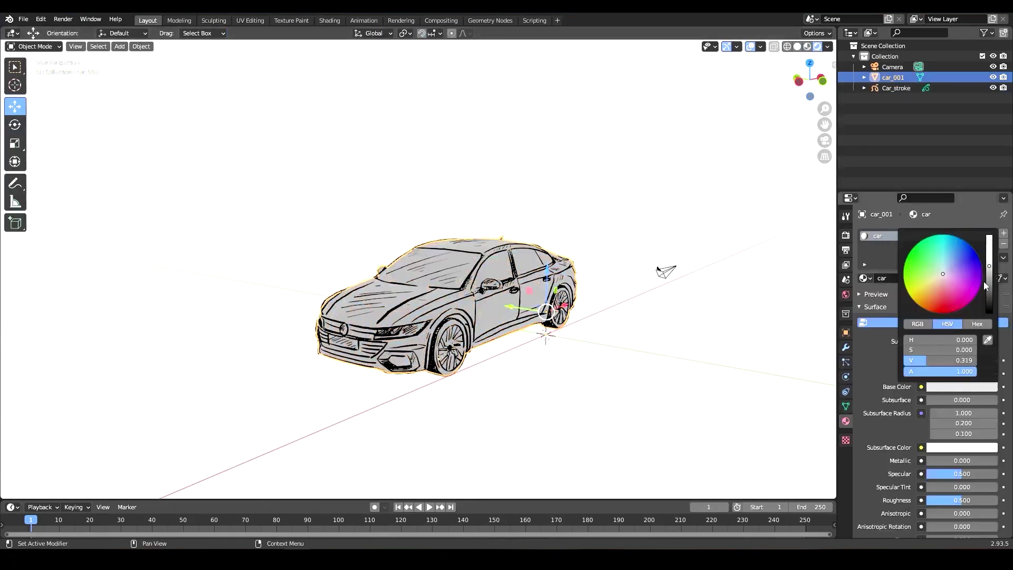
drag(989, 281, 988, 234)
click(615, 248)
middle_drag(615, 248, 624, 249)
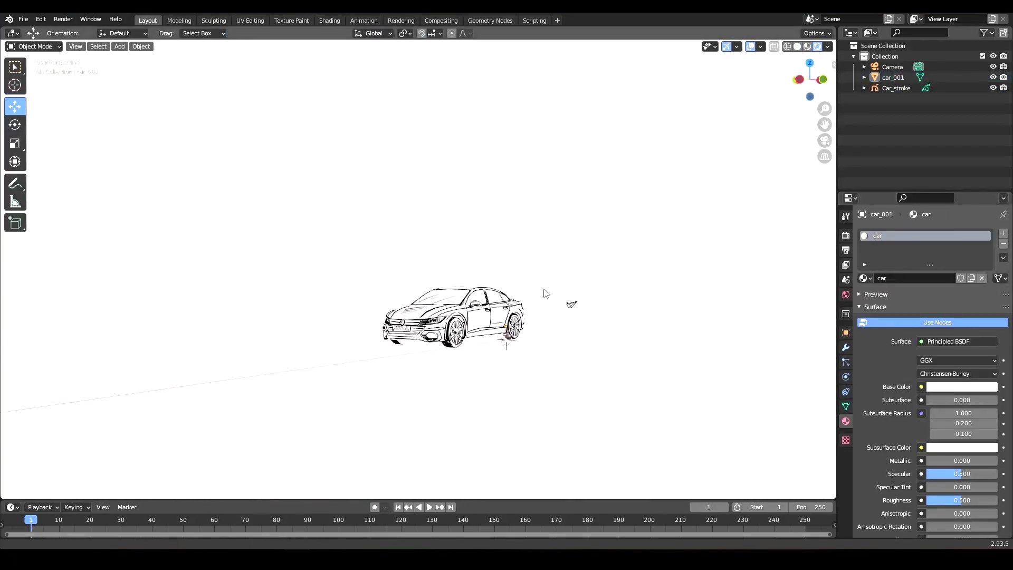
middle_drag(613, 235, 637, 244)
Reselect the Car_stroke object and return it to Draw mode.
key(ctrl+Tab)
click(539, 232)
key(ctrl+Tab)
click(520, 157)
scroll(344, 383, up, 1)
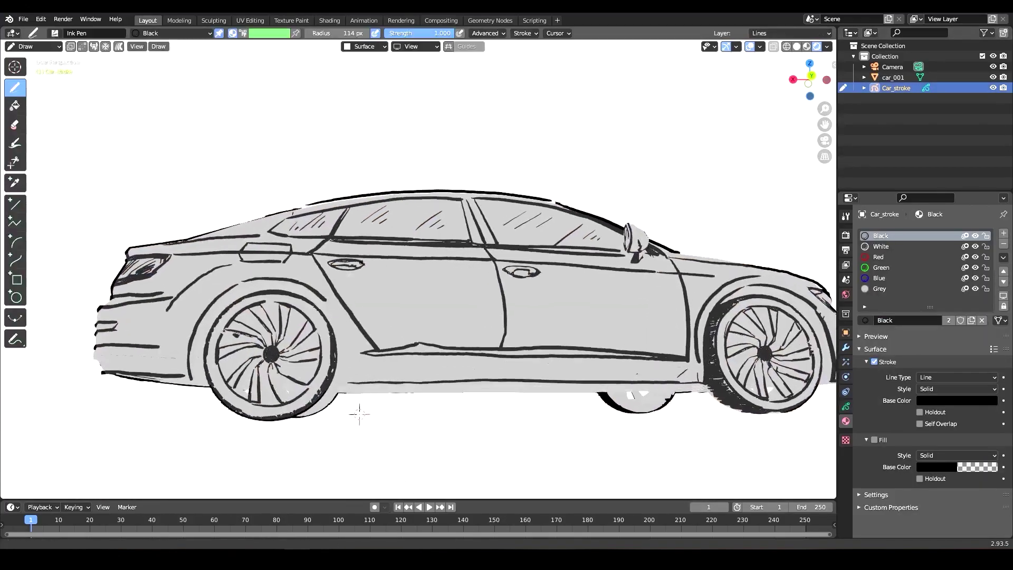
Draw the rim edge and black shading on the inner side of the front right tyre.
shift+middle_drag(344, 384, 347, 379)
scroll(347, 380, down, 3)
middle_drag(697, 305, 596, 254)
ctrl+middle_drag(597, 253, 293, 360)
middle_drag(366, 347, 392, 355)
middle_drag(197, 347, 188, 354)
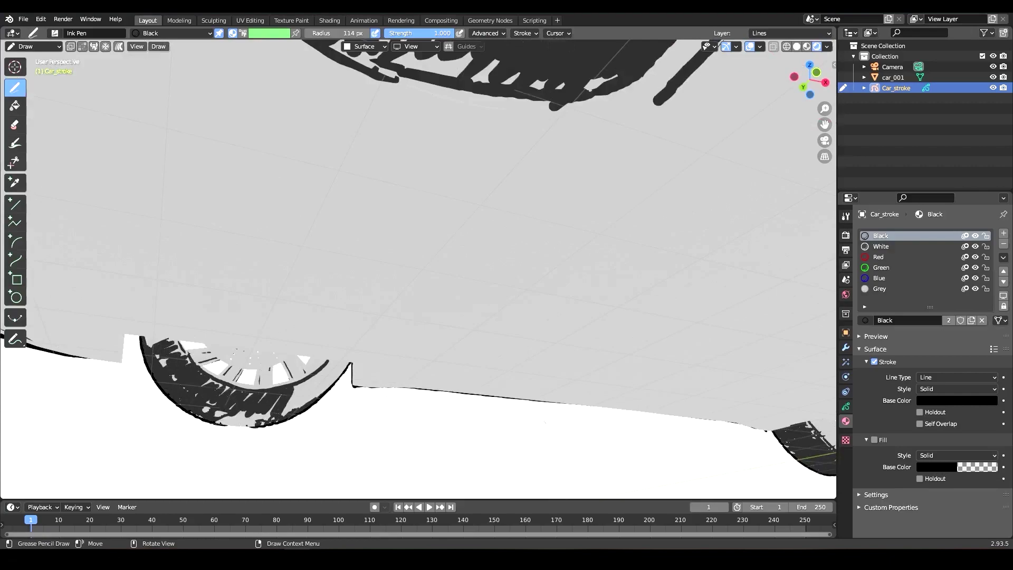
middle_drag(289, 380, 286, 374)
drag(217, 409, 253, 389)
mouse_move(354, 349)
middle_down()
mouse_move(348, 340)
mouse_move(369, 339)
middle_up()
scroll(369, 339, down, 8)
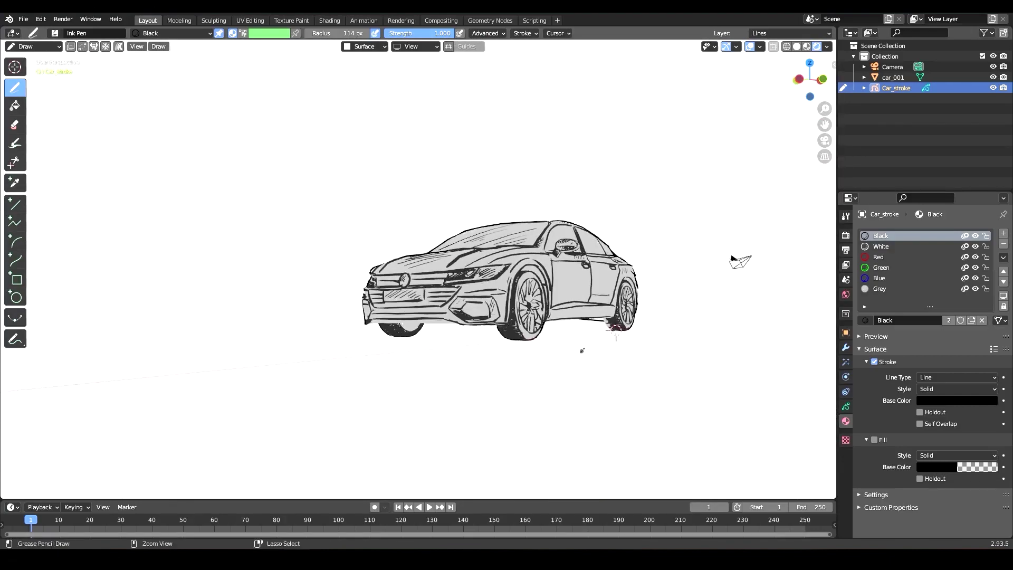
Draw the rim edge on the inner side of the rear left wheel.
middle_drag(581, 350, 607, 274)
scroll(607, 275, up, 8)
shift+middle_drag(475, 295, 556, 269)
scroll(578, 338, down, 4)
scroll(556, 269, up, 3)
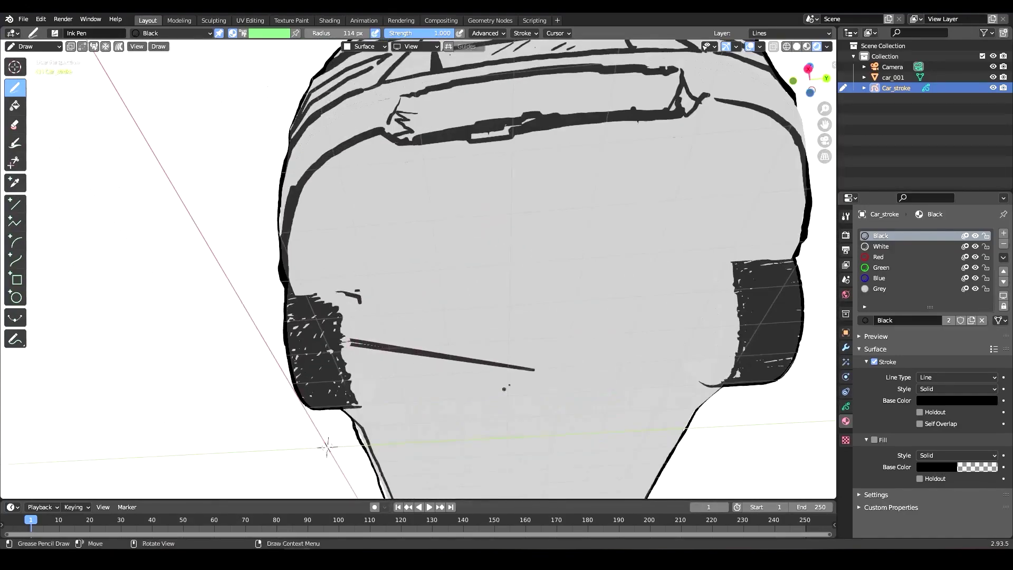
scroll(504, 389, down, 5)
mouse_move(504, 389)
middle_down()
mouse_move(647, 350)
mouse_move(475, 260)
mouse_move(624, 371)
mouse_move(620, 343)
mouse_move(550, 280)
mouse_move(539, 330)
mouse_move(385, 330)
mouse_move(354, 317)
middle_up()
scroll(560, 227, up, 5)
middle_drag(561, 227, 558, 209)
drag(258, 332, 292, 370)
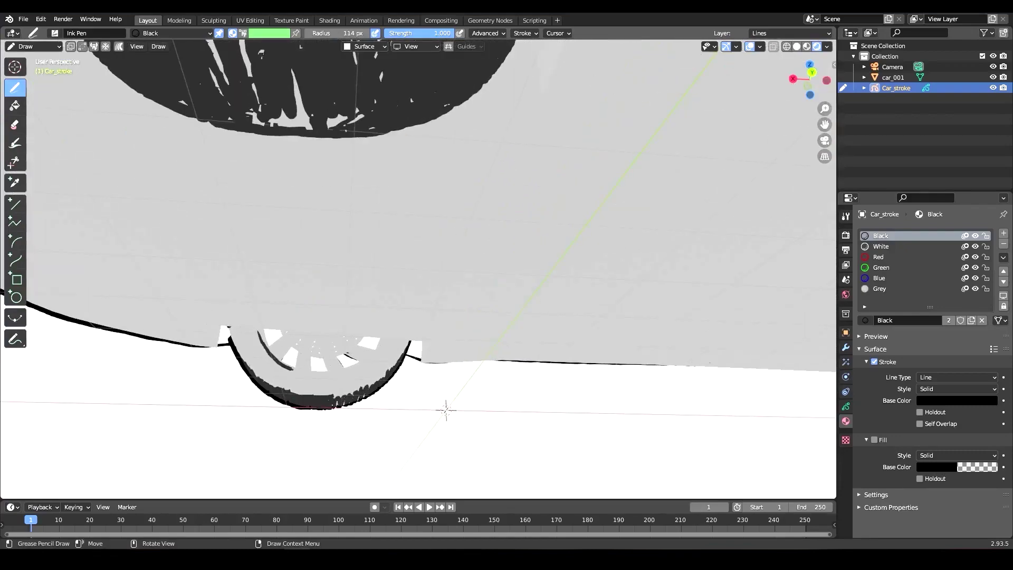
Check the rear left wheel from outside and save the file.
middle_drag(446, 410, 169, 357)
scroll(489, 405, down, 6)
middle_drag(443, 312, 544, 341)
scroll(545, 351, down, 3)
scroll(496, 157, up, 5)
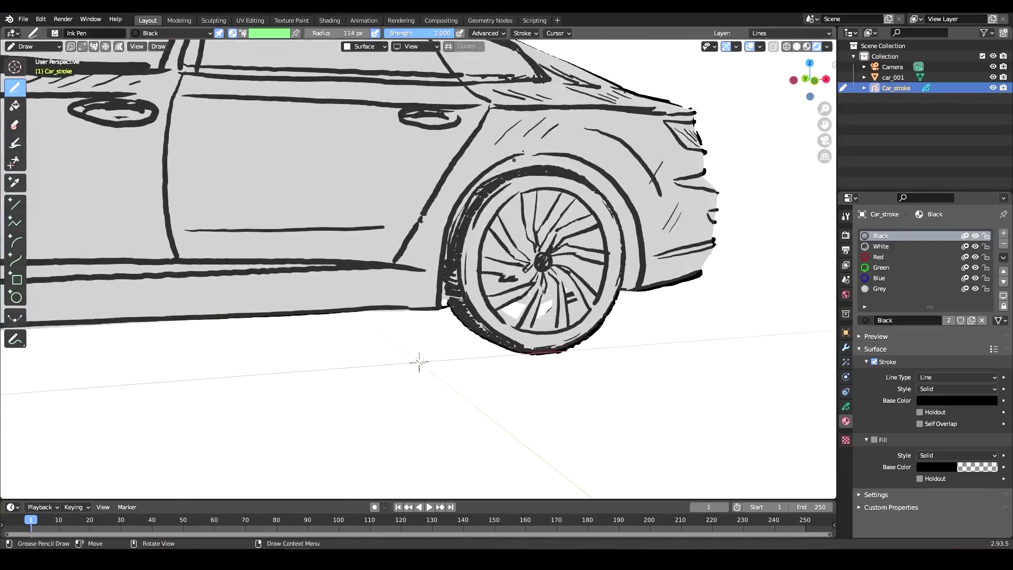
middle_drag(514, 160, 496, 138)
shift+middle_drag(493, 326, 546, 185)
key(ctrl+s)
Shade the inner side of the rear right tyre with dense black zigzag strokes.
scroll(545, 185, up, 3)
mouse_move(543, 353)
shift+middle_down()
mouse_move(541, 296)
mouse_move(377, 314)
mouse_move(385, 285)
shift+middle_up()
scroll(394, 302, up, 4)
drag(226, 370, 256, 380)
shift+middle_drag(256, 380, 319, 312)
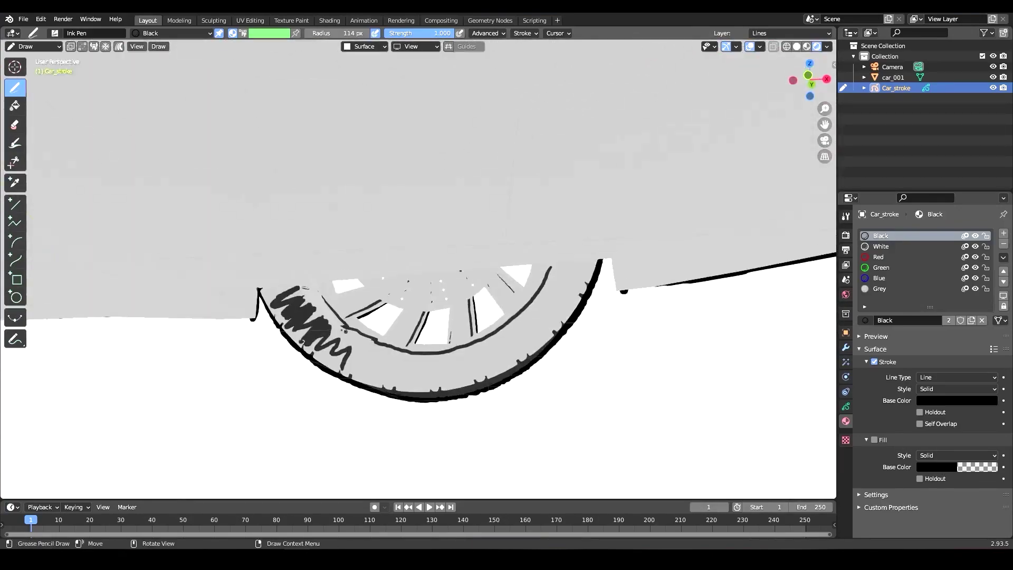
scroll(377, 364, down, 1)
mouse_move(326, 338)
mouse_down()
mouse_move(377, 370)
mouse_move(441, 367)
mouse_up()
middle_drag(444, 372, 416, 221)
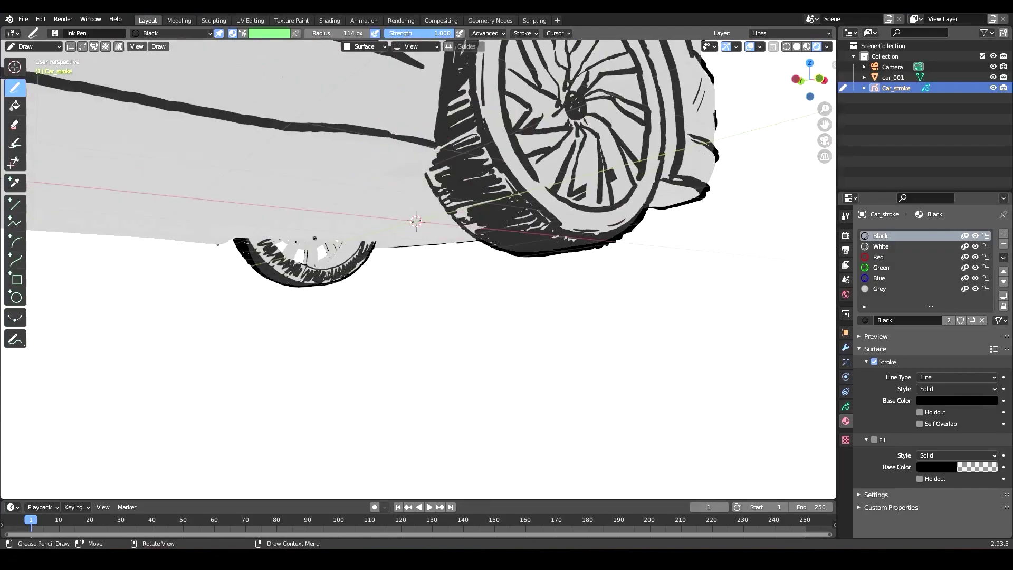
Look over the whole sketched car and save the file.
scroll(448, 263, down, 5)
middle_drag(460, 266, 506, 321)
scroll(597, 322, down, 3)
middle_drag(598, 322, 581, 346)
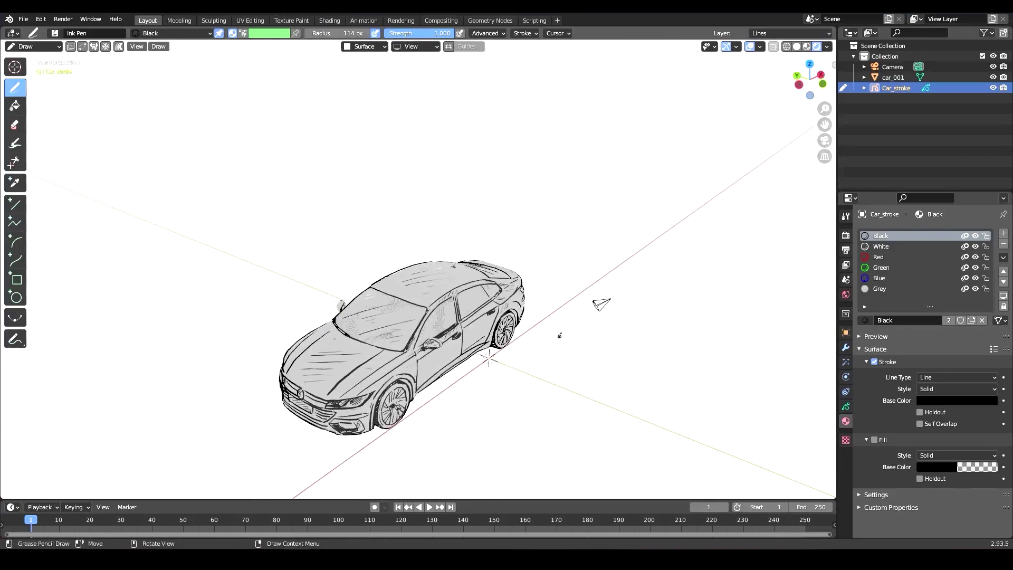
scroll(558, 337, up, 3)
mouse_move(626, 274)
middle_down()
mouse_move(677, 281)
mouse_move(656, 204)
mouse_move(669, 229)
mouse_move(656, 241)
middle_up()
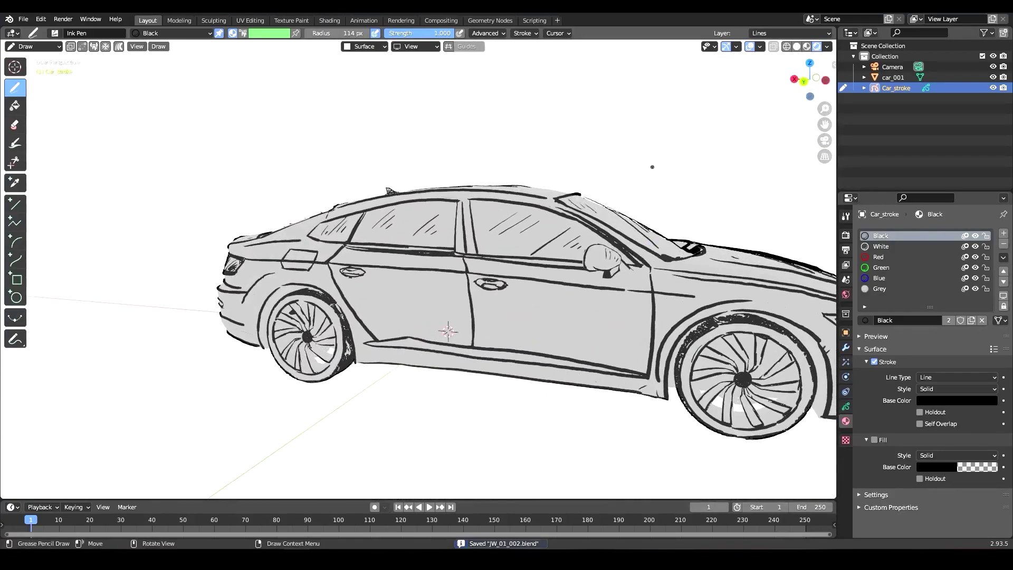
Lasso-select the strokes of the car's right side mirror in Edit Mode, thin them with the Radius tool and return to Draw mode.
ctrl+middle_drag(665, 190, 582, 253)
key(ctrl+Tab)
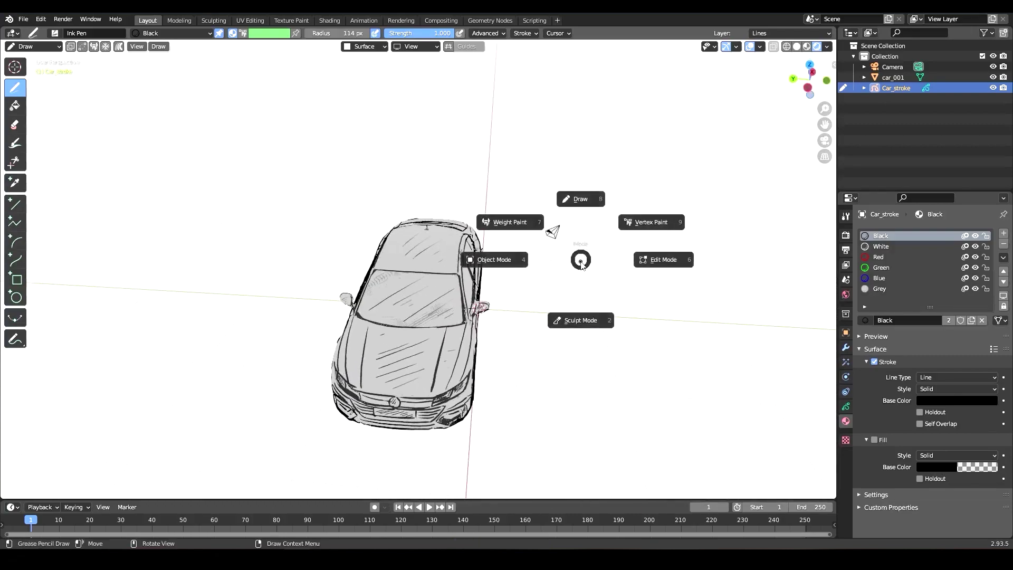
click(664, 260)
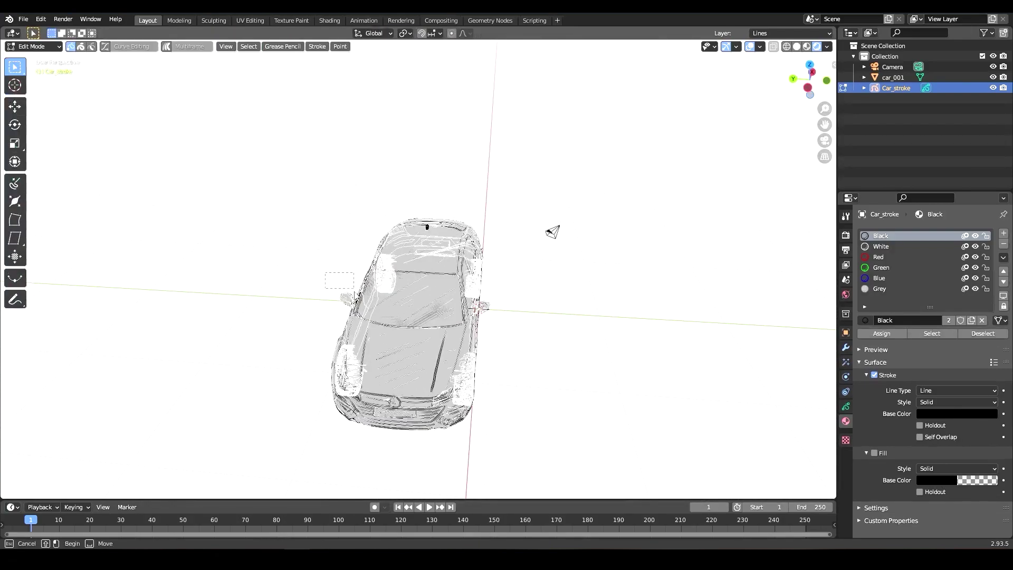
drag(355, 292, 356, 297)
mouse_move(22, 67)
mouse_down()
mouse_move(33, 71)
mouse_move(59, 135)
mouse_up()
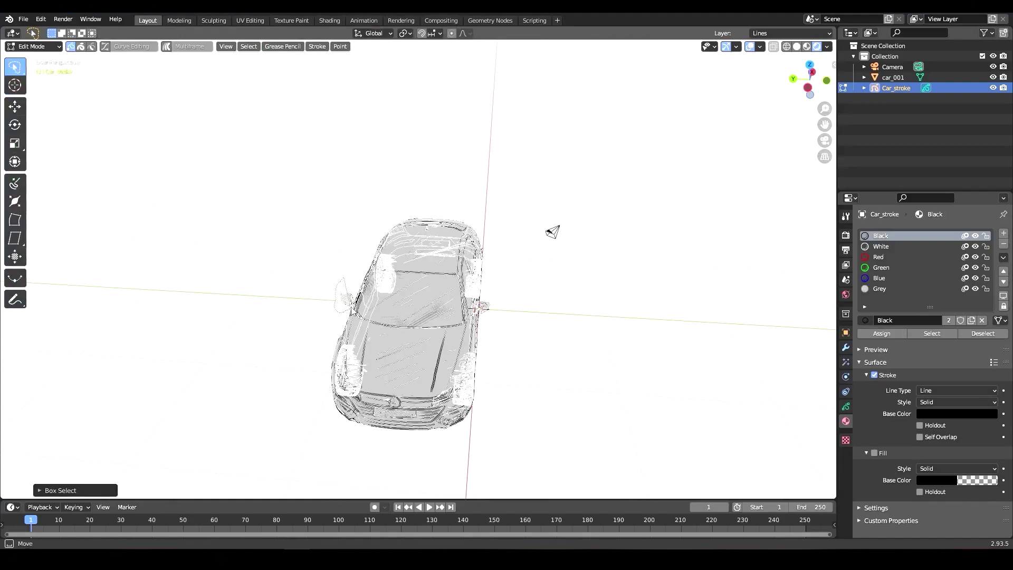
drag(351, 308, 349, 294)
mouse_move(375, 245)
ctrl+middle_down()
mouse_move(376, 211)
mouse_move(438, 221)
mouse_move(452, 213)
mouse_move(450, 239)
ctrl+middle_up()
key(ctrl+Tab)
click(540, 239)
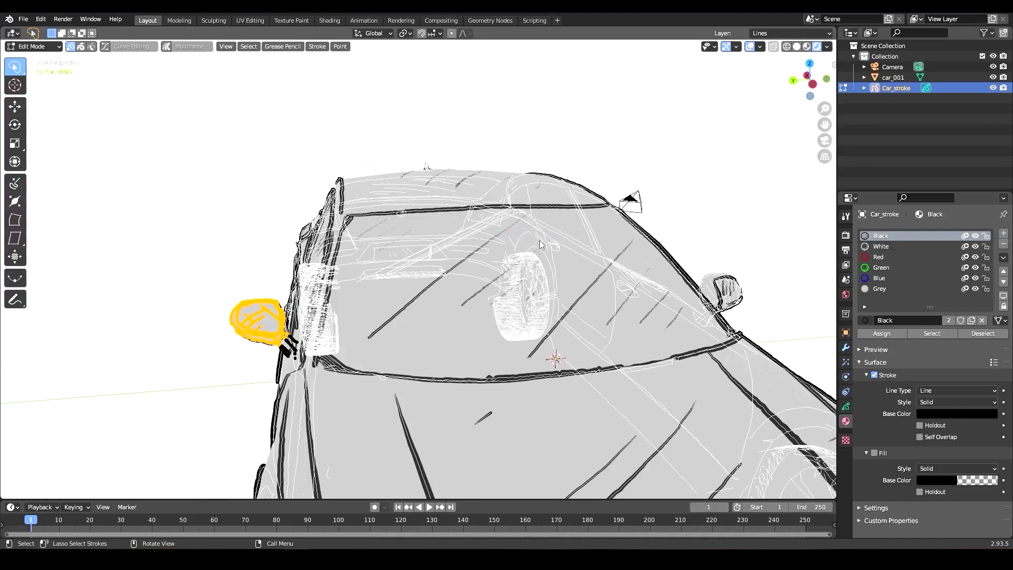
key(shift+space)
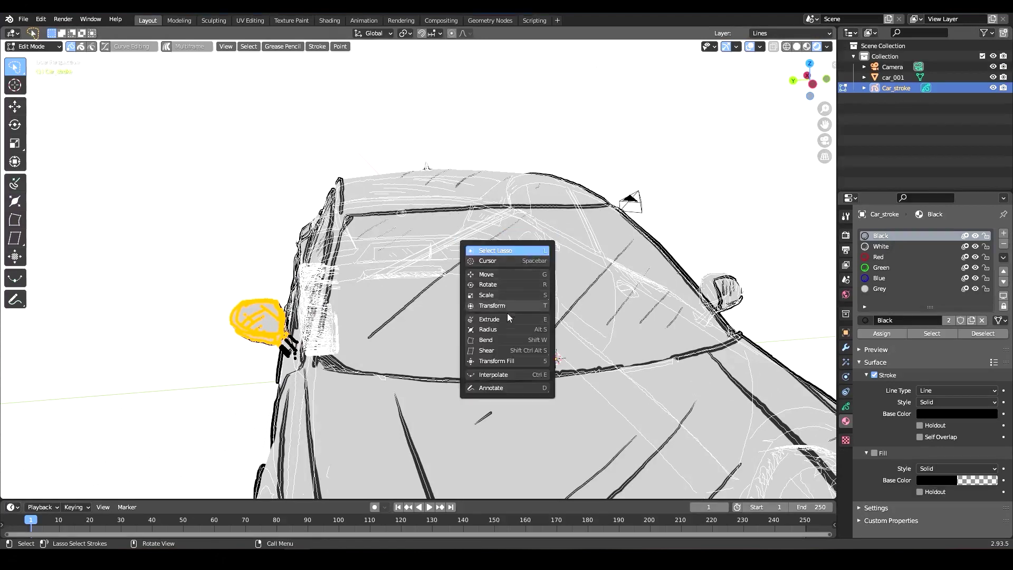
click(503, 328)
drag(276, 274, 282, 254)
click(286, 248)
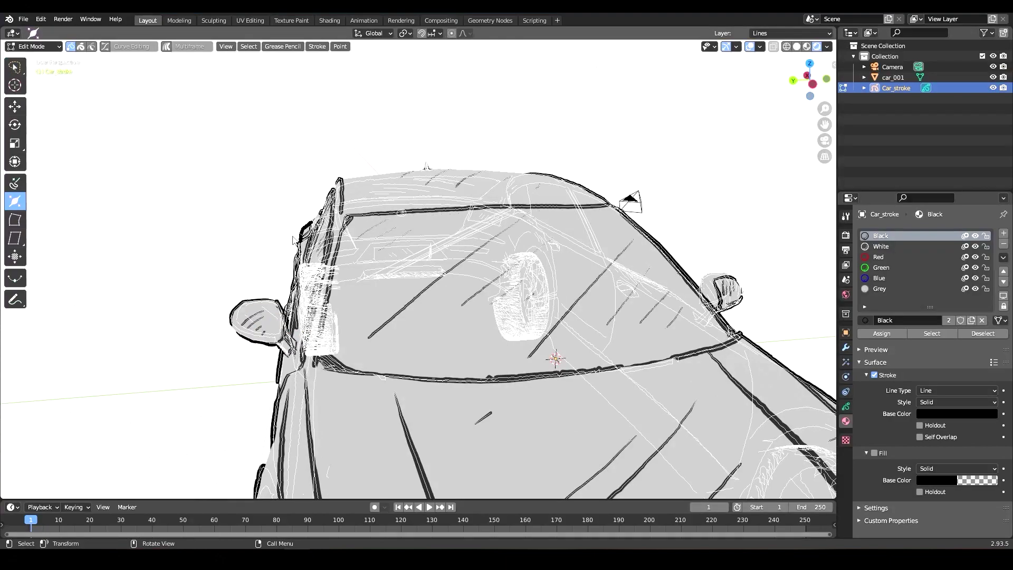
middle_drag(299, 234, 323, 195)
key(Tab)
Look over the sketched car, switch to Object Mode and save the file.
ctrl+middle_drag(449, 109, 465, 174)
mouse_move(596, 79)
middle_down()
mouse_move(556, 106)
mouse_move(633, 100)
middle_up()
ctrl+middle_drag(517, 274, 507, 165)
scroll(507, 165, down, 6)
middle_drag(570, 134, 498, 159)
scroll(513, 135, up, 3)
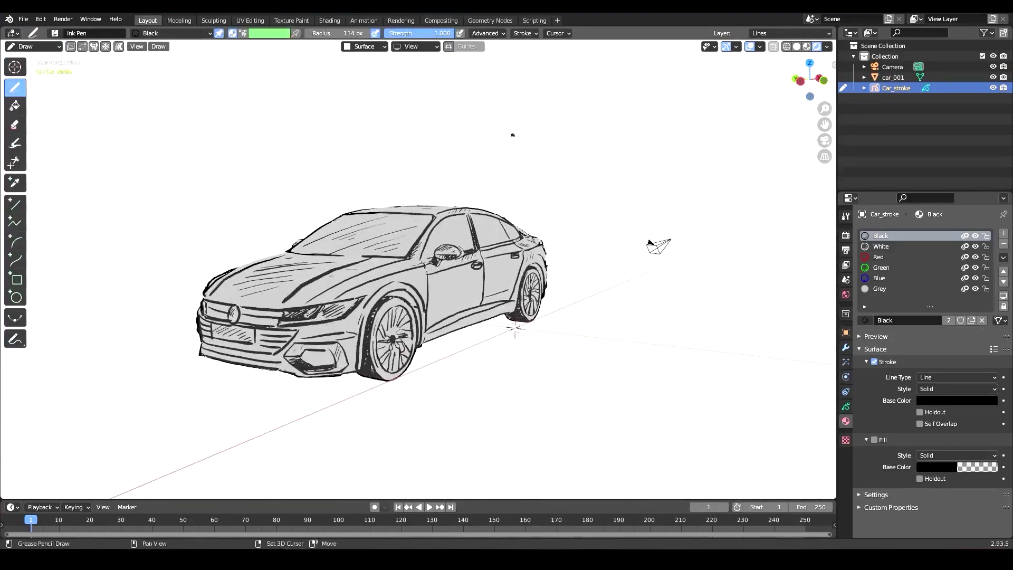
key(ctrl+Tab)
click(425, 157)
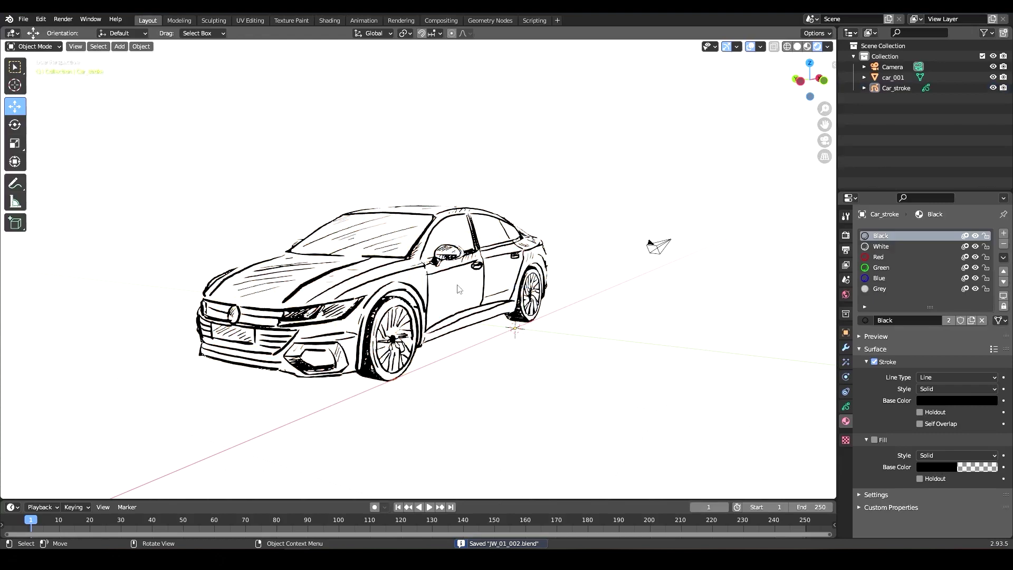
middle_drag(458, 289, 564, 109)
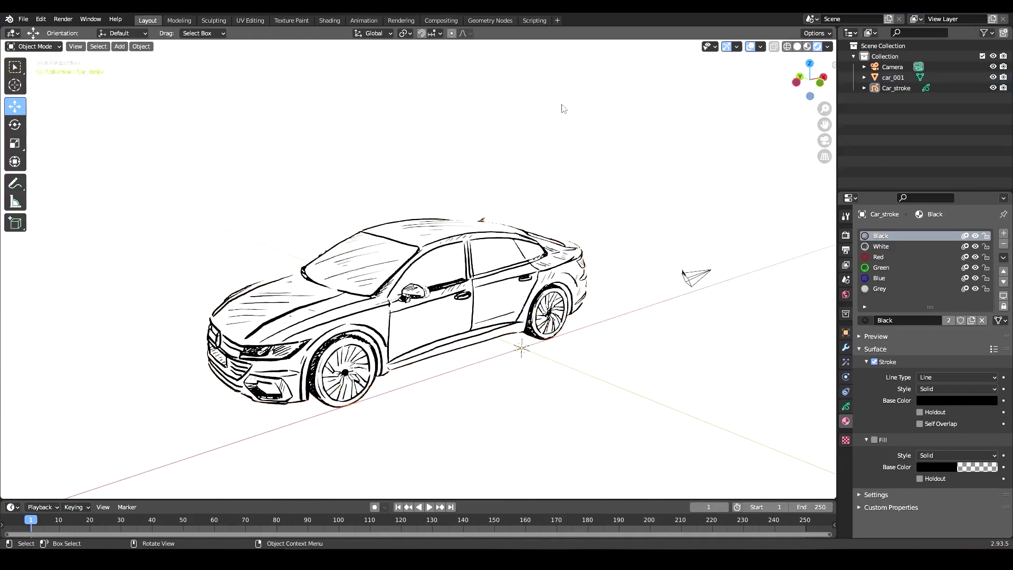
Parent the car_001 mesh to the Car_stroke object with the Object parenting option.
click(893, 77)
ctrl+click(897, 88)
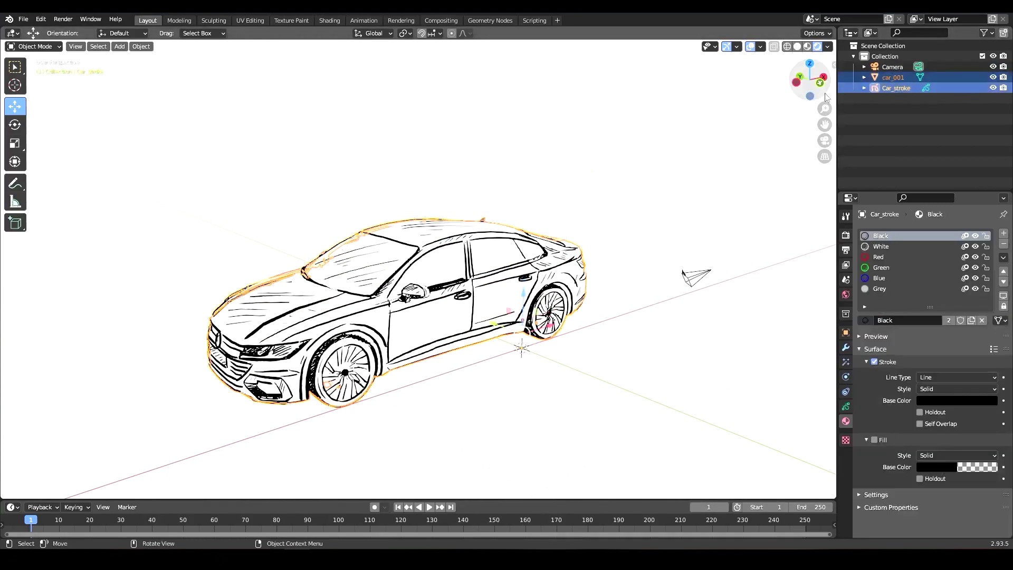
click(141, 46)
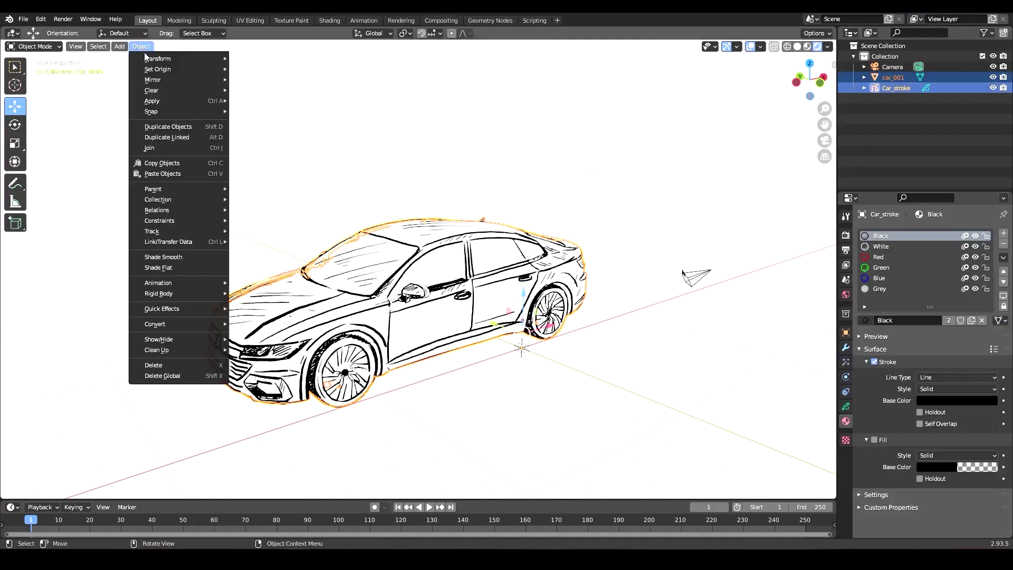
mouse_move(210, 190)
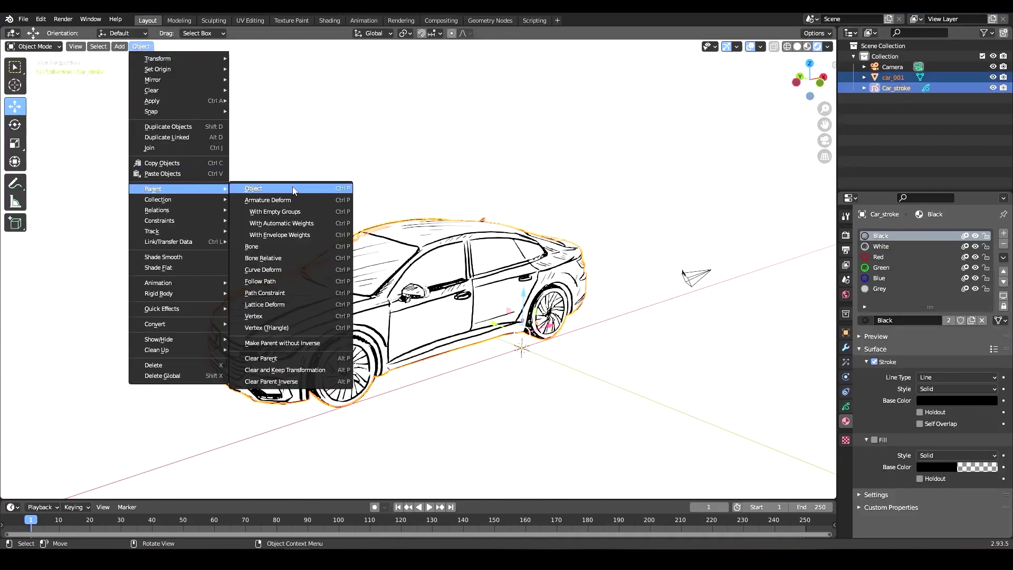
click(267, 189)
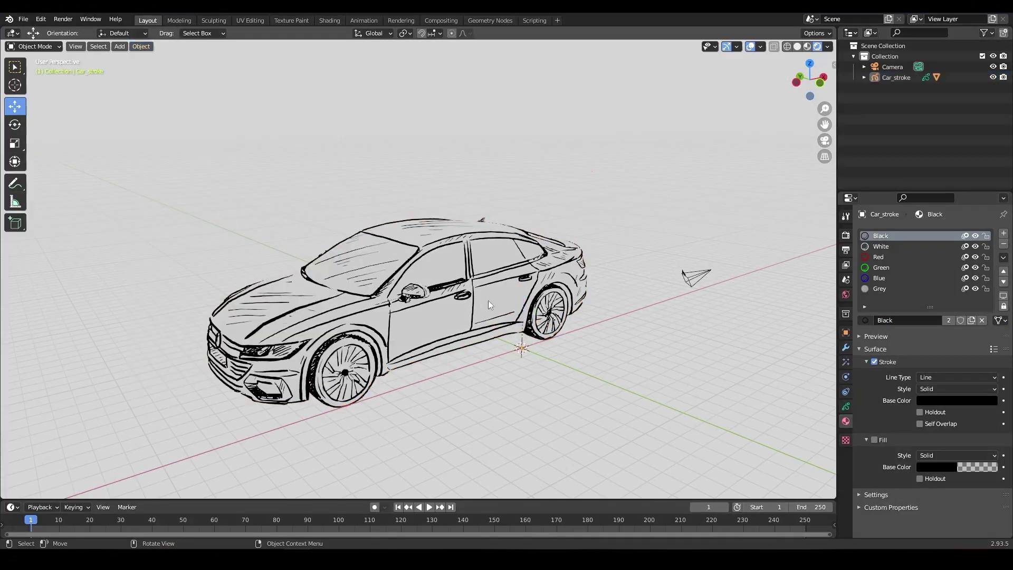
Try moving Car_stroke to test the parenting and undo the move.
click(901, 78)
drag(550, 339, 596, 319)
key(ctrl+z)
key(Escape)
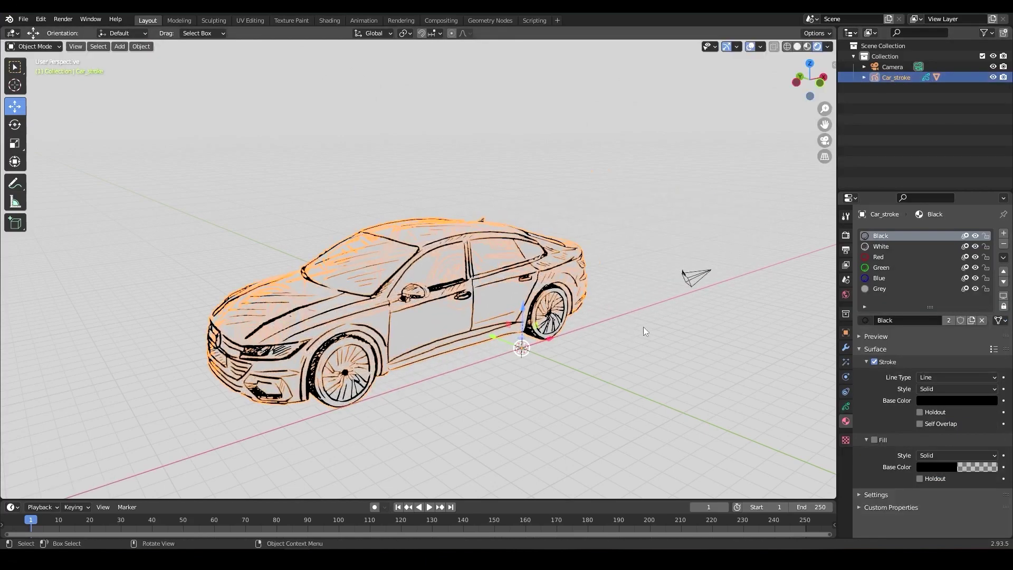
Enlarge the timeline area and change it to the Dope Sheet's Action Editor.
drag(495, 498, 471, 427)
click(12, 434)
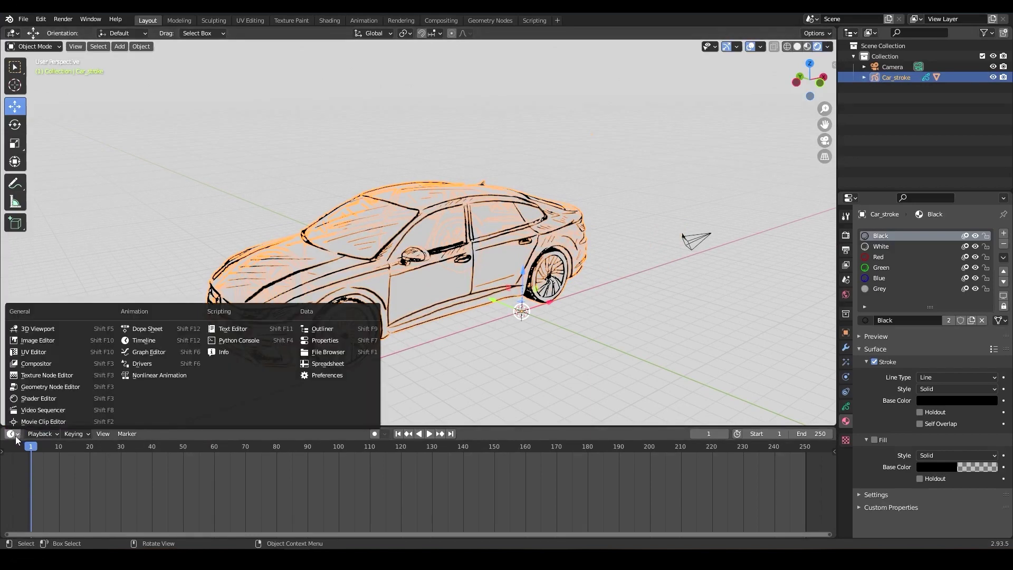
click(155, 326)
click(81, 432)
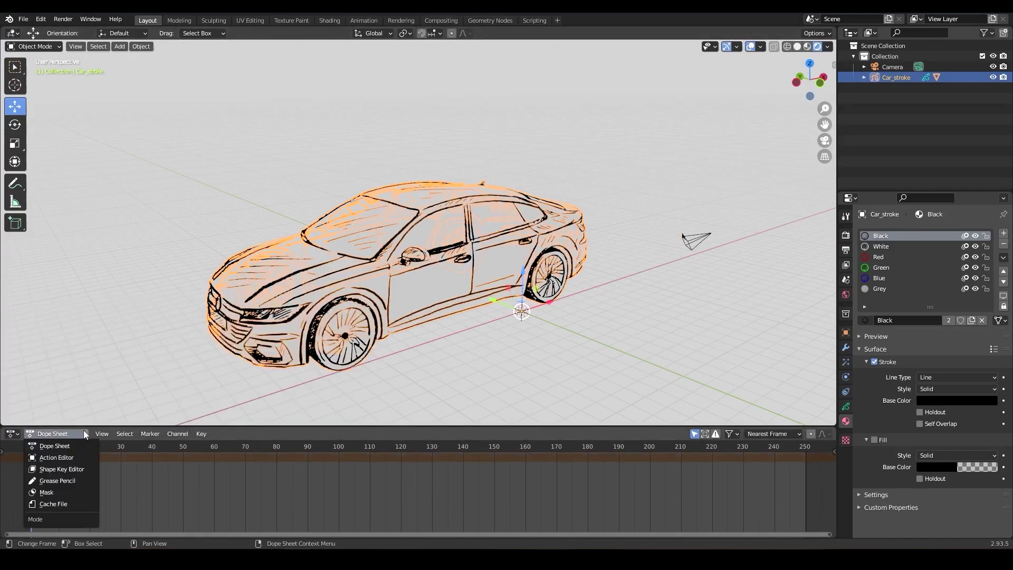
click(74, 457)
Insert Location & Rotation keyframes for Car_stroke at frames 1 and 50.
key(i)
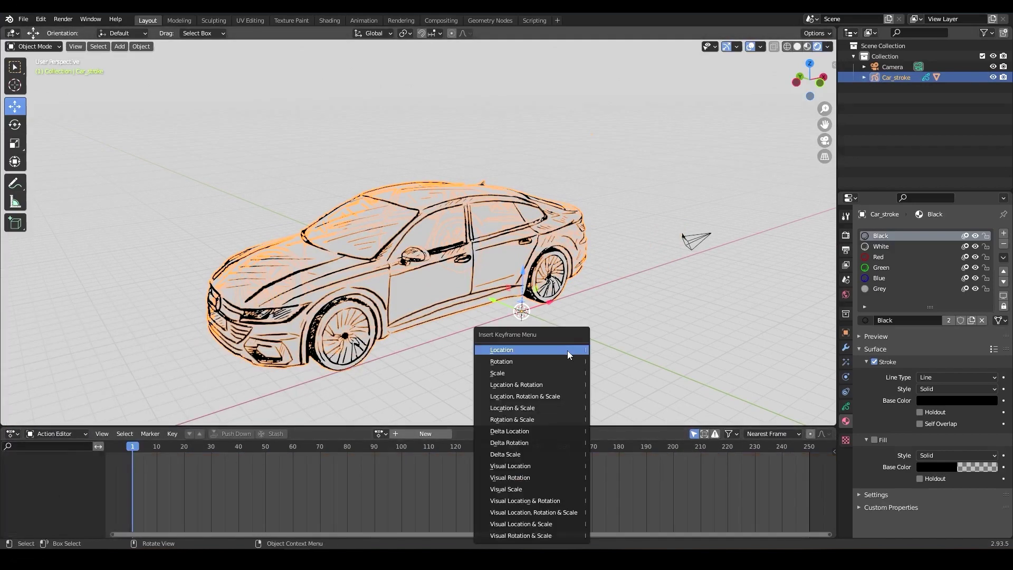
click(554, 385)
drag(150, 446, 265, 447)
key(i)
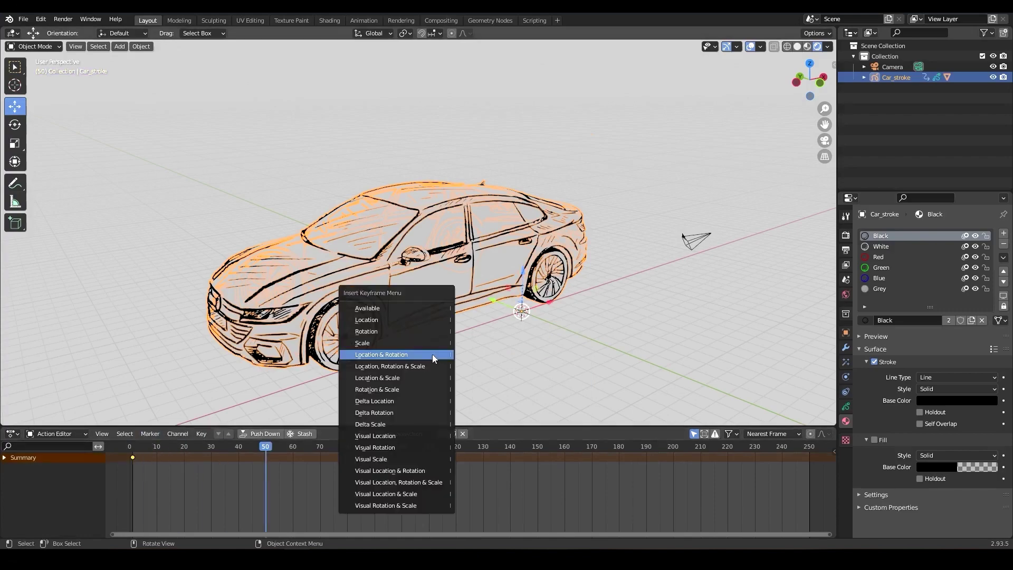
click(435, 352)
Move Car_stroke backwards along the X axis at frame 1 and keyframe its new starting position.
drag(156, 446, 132, 457)
drag(553, 299, 783, 222)
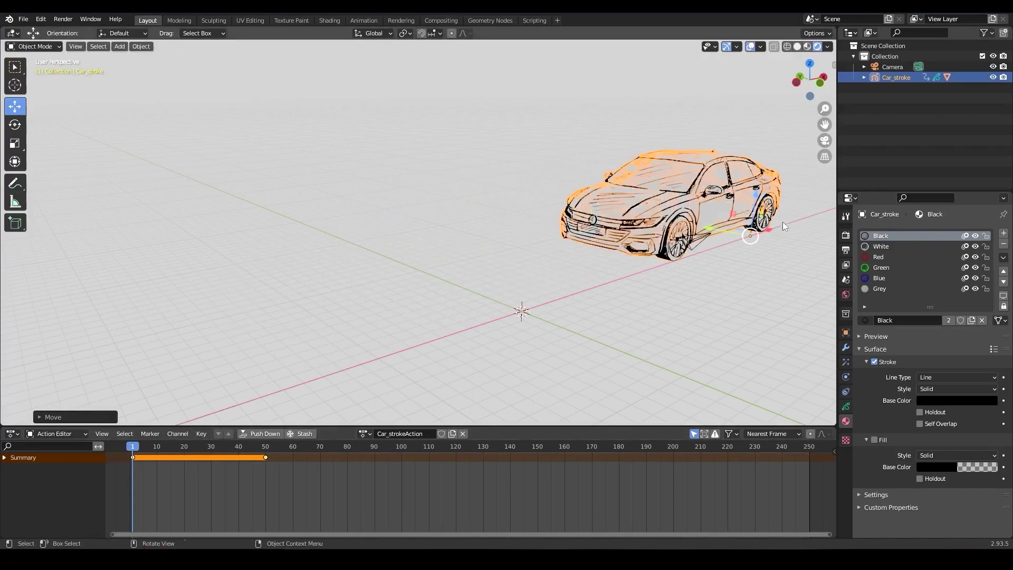
scroll(765, 224, down, 2)
middle_drag(739, 228, 686, 239)
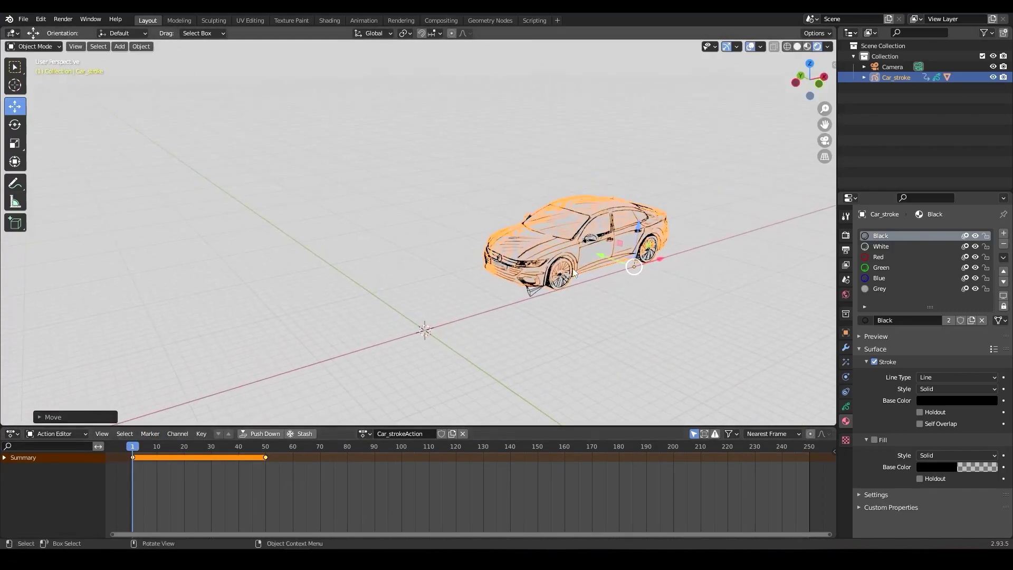
drag(660, 259, 724, 235)
key(i)
click(667, 278)
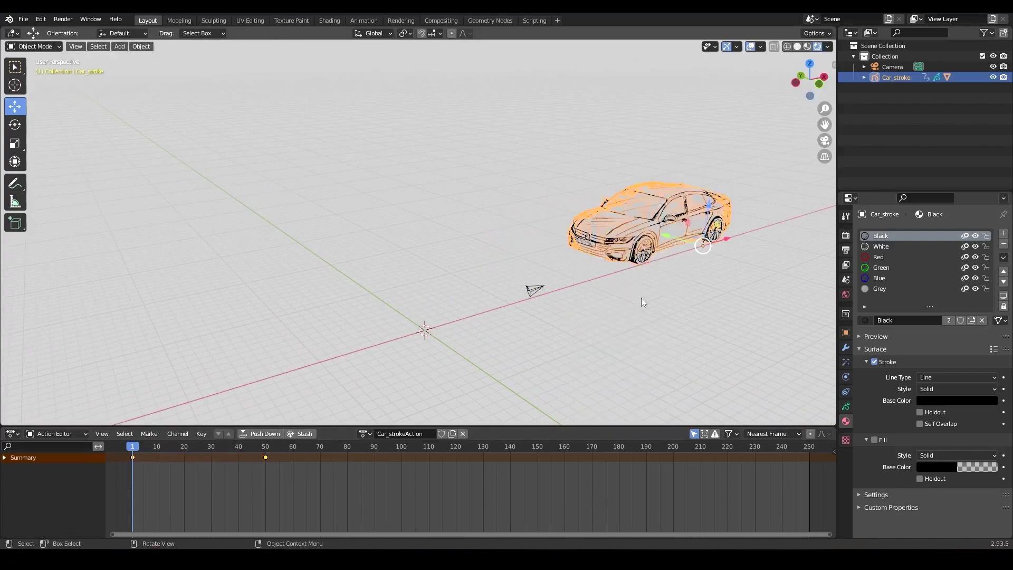
Play the animation to check the car driving forward, and stop playback.
key(space)
click(640, 306)
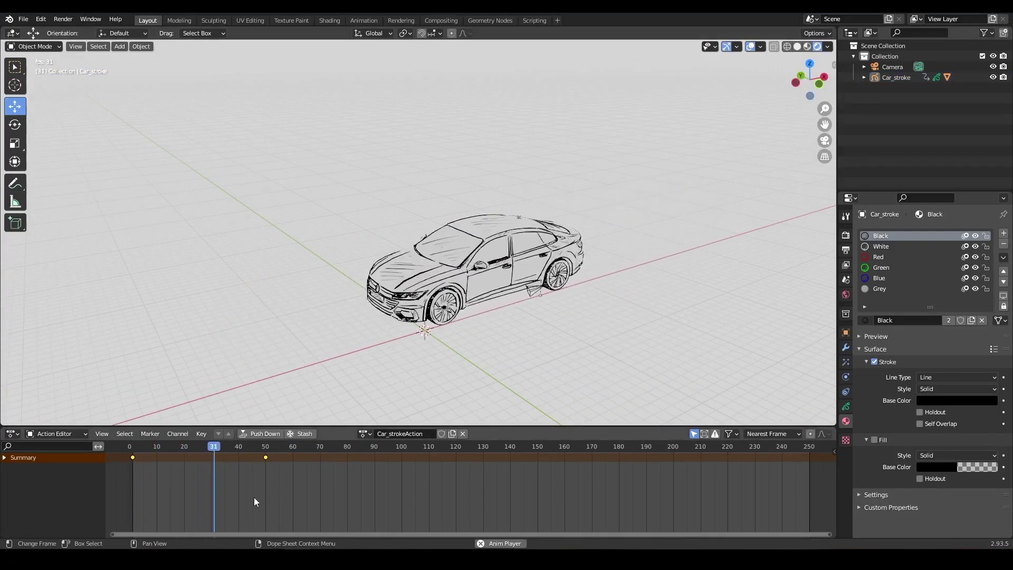
key(Escape)
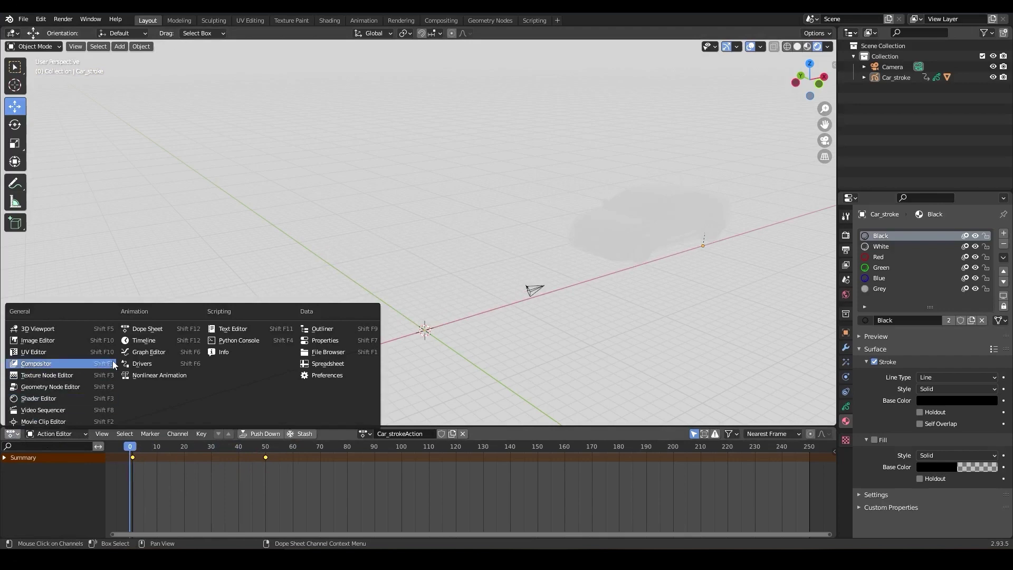
Change the animation area back to the Timeline and set the scene's end frame to 50.
click(153, 343)
click(812, 434)
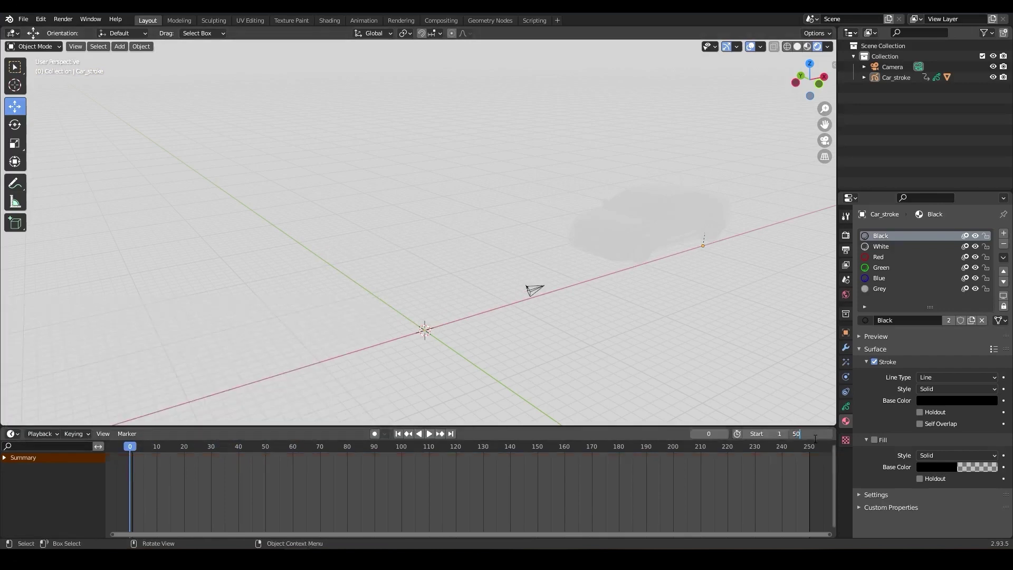
text(50)
key(Return)
middle_drag(254, 470, 474, 499)
scroll(469, 501, up, 9)
middle_drag(457, 504, 554, 518)
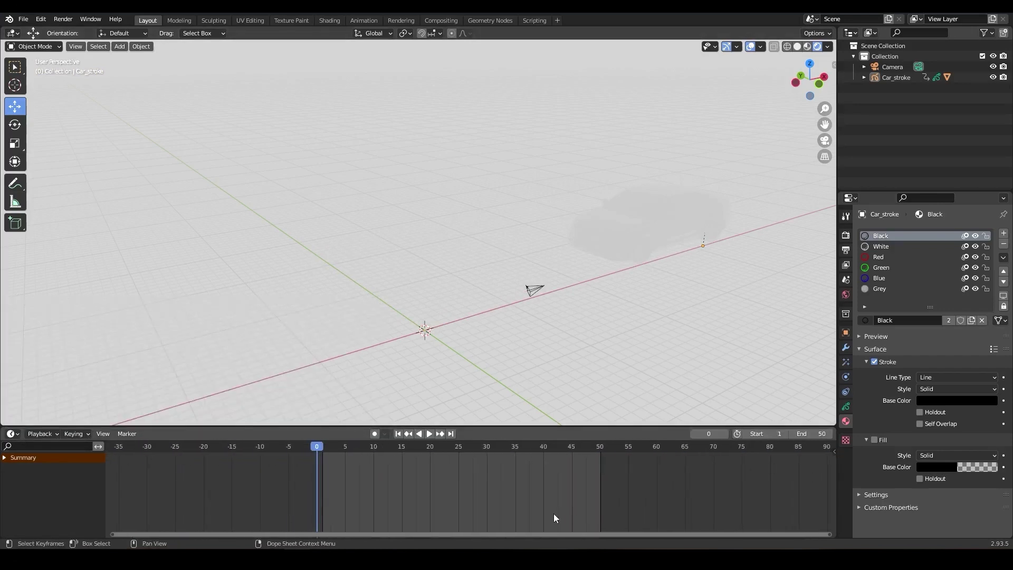
Check the car's start and end positions and play the 50-frame animation from a low front view.
click(322, 449)
key(space)
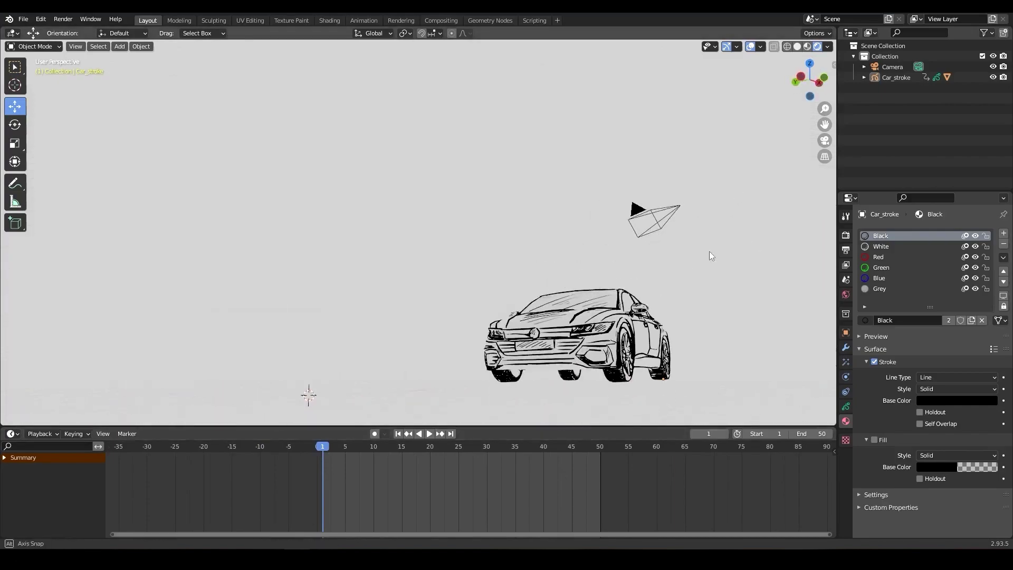
key(Escape)
click(600, 448)
scroll(577, 369, down, 3)
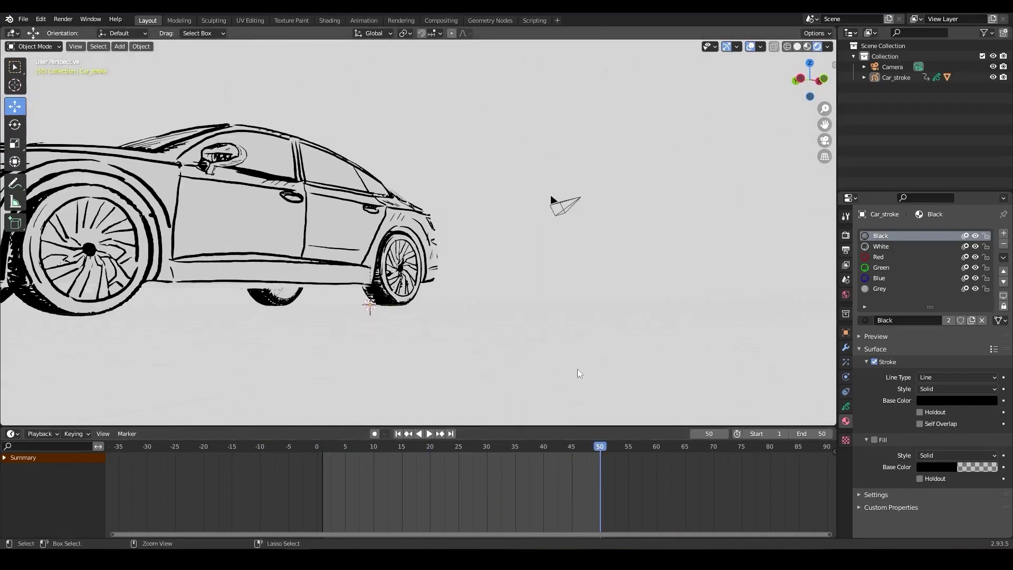
shift+middle_drag(510, 311, 697, 328)
key(space)
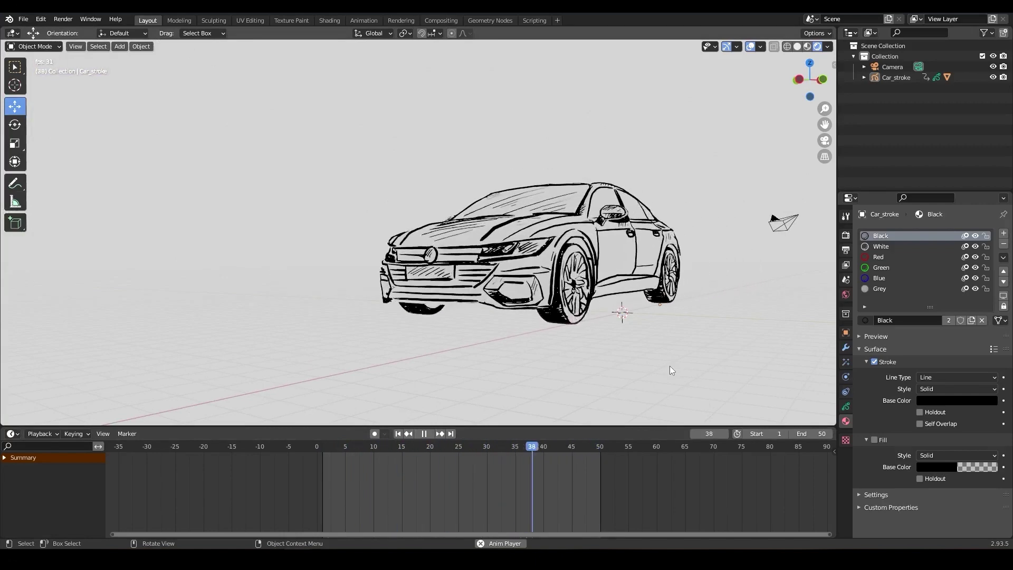
middle_drag(668, 369, 642, 366)
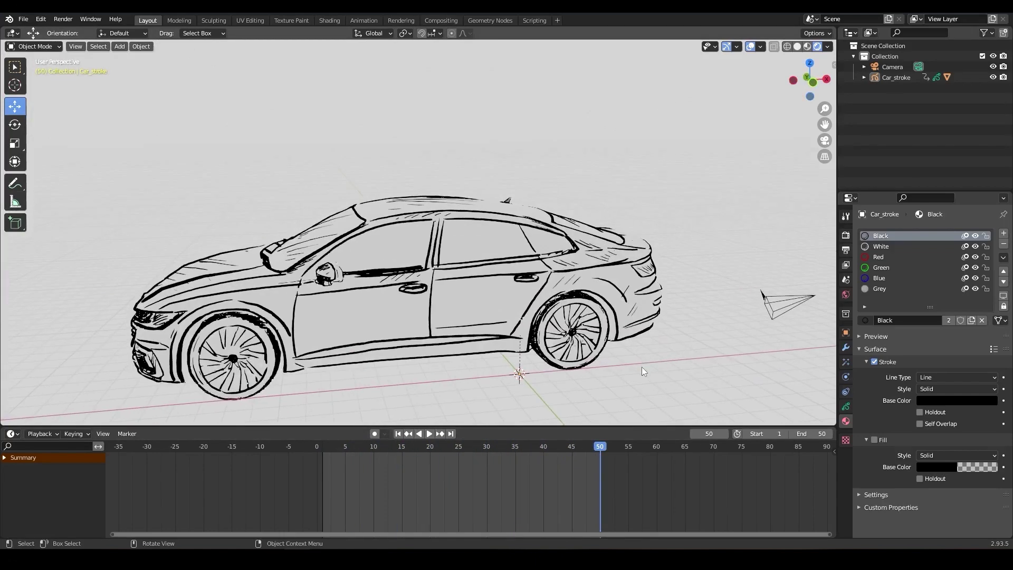
Expand the Car_stroke hierarchy and switch the stroke object to Draw mode.
click(864, 77)
click(895, 77)
key(ctrl+Tab)
click(635, 185)
Examine the car from several sides in Draw mode and replay its drive between frames 1 and 50.
middle_drag(502, 316, 507, 287)
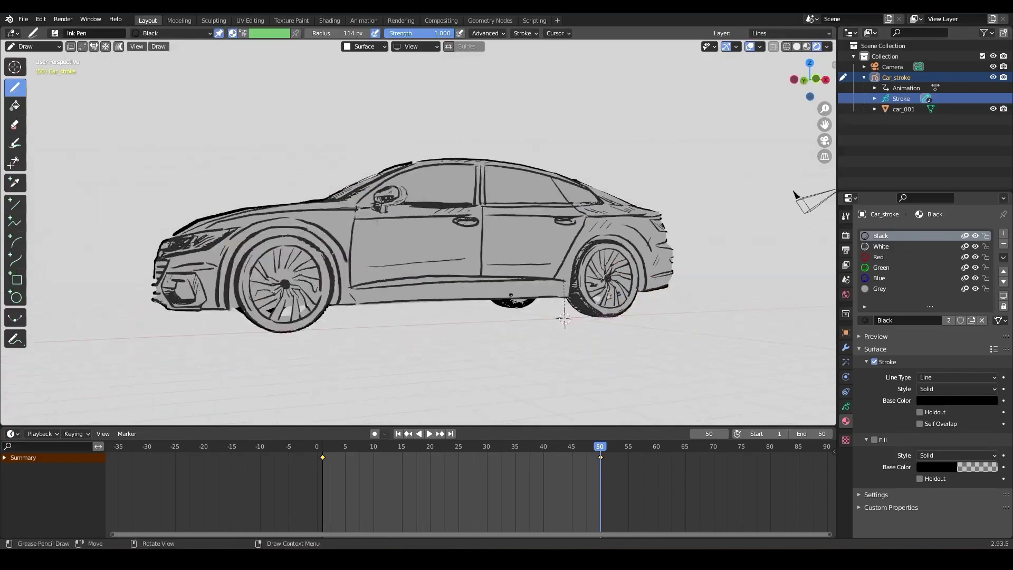
ctrl+middle_drag(474, 327, 474, 285)
mouse_move(407, 300)
middle_down()
mouse_move(444, 307)
mouse_move(402, 296)
mouse_move(438, 350)
middle_up()
middle_drag(686, 297, 654, 273)
scroll(681, 262, up, 4)
scroll(681, 262, down, 5)
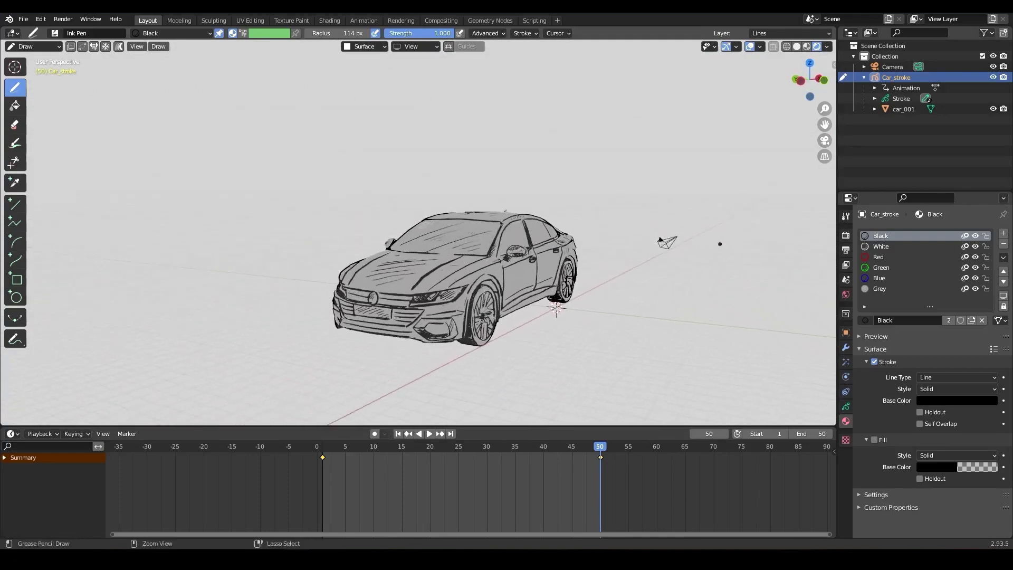
key(space)
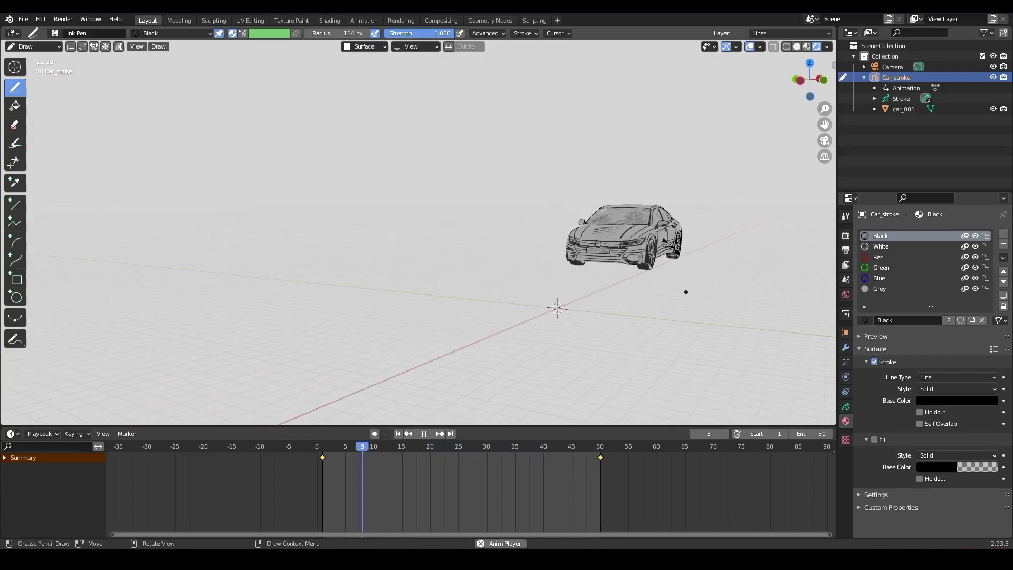
key(space)
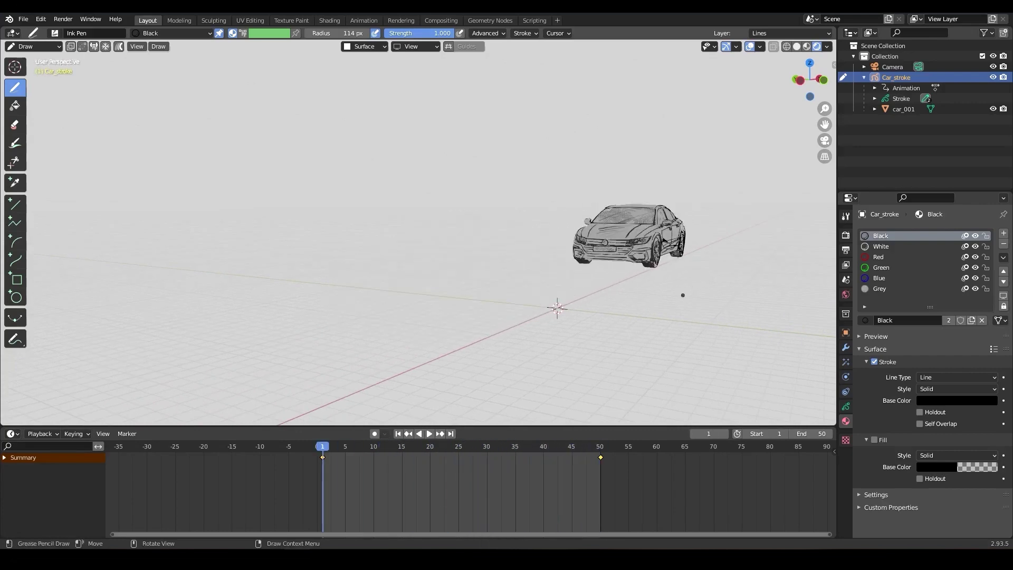
middle_drag(683, 295, 663, 299)
key(shift+Right)
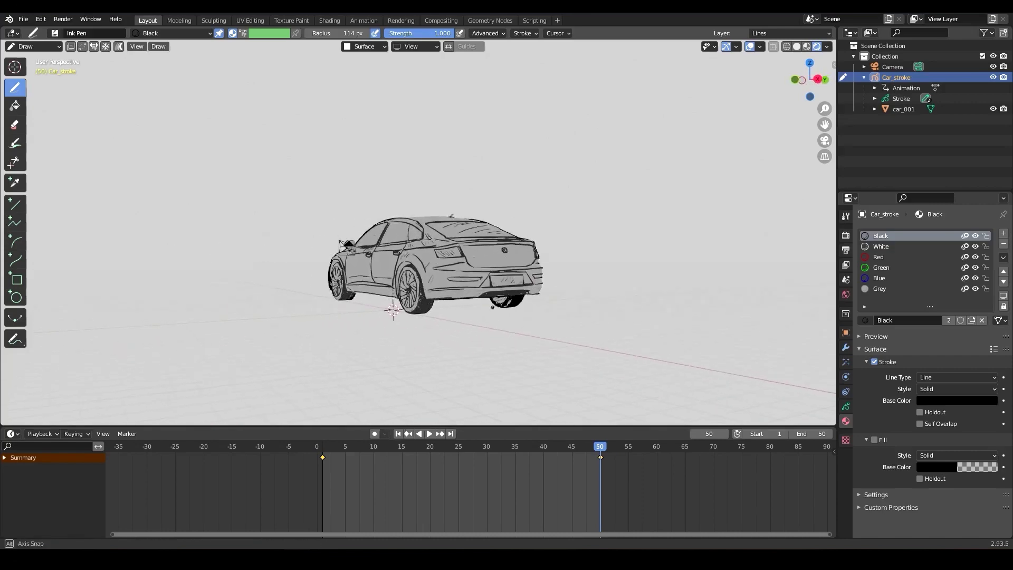
middle_drag(545, 327, 588, 330)
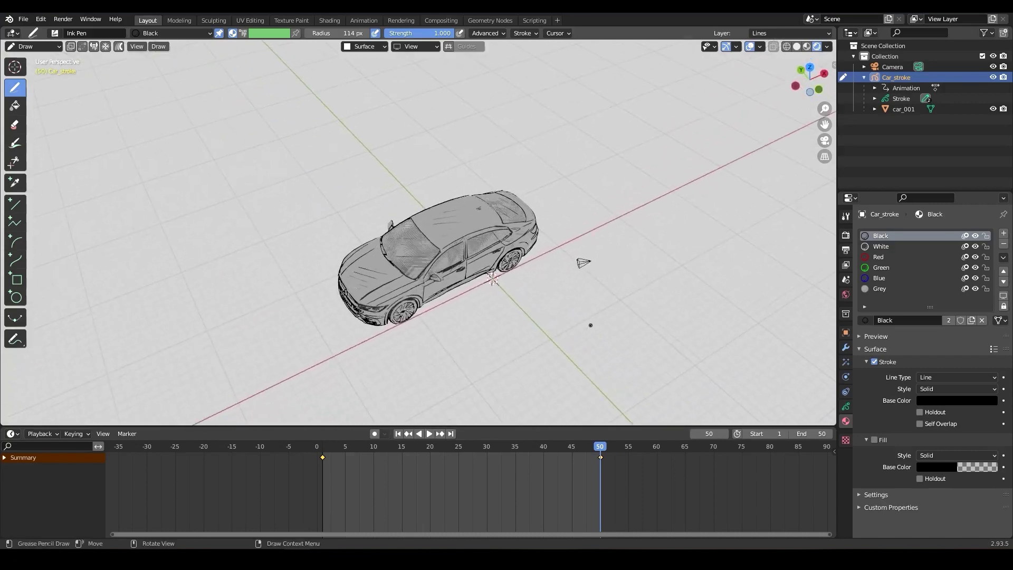
Return to Object Mode and darken the base color of car_001's material to a neutral grey with value 0.420.
key(ctrl+Tab)
click(616, 306)
mouse_move(609, 295)
middle_down()
mouse_move(636, 276)
mouse_move(618, 306)
middle_up()
click(904, 109)
click(962, 386)
drag(988, 240, 989, 257)
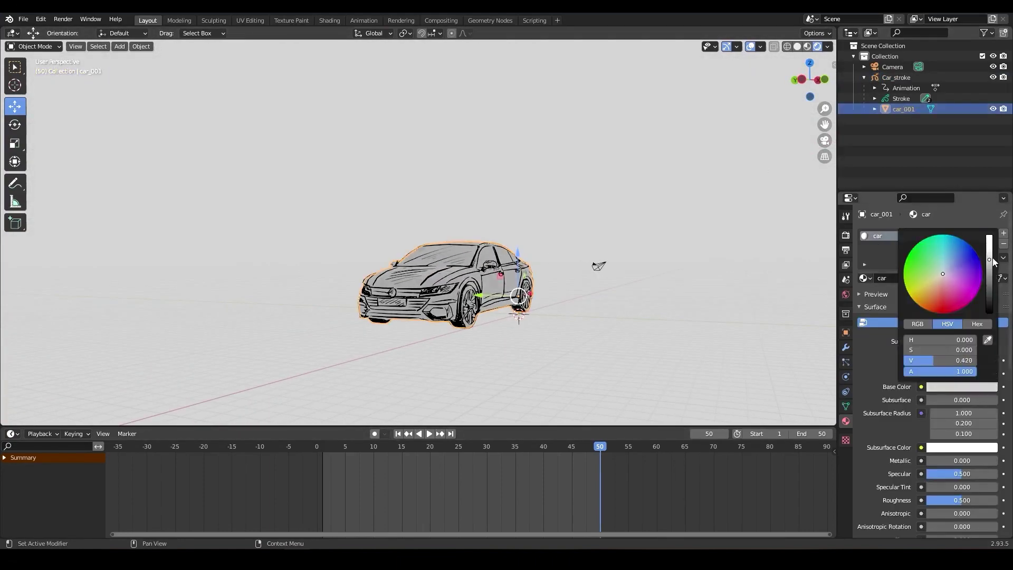
click(703, 287)
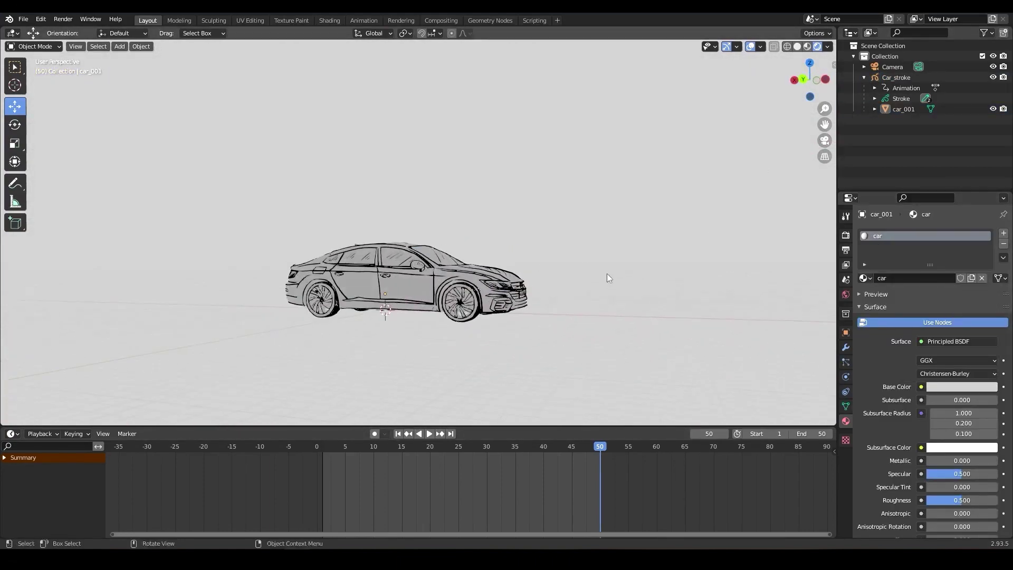
middle_drag(622, 256, 618, 339)
scroll(508, 145, up, 4)
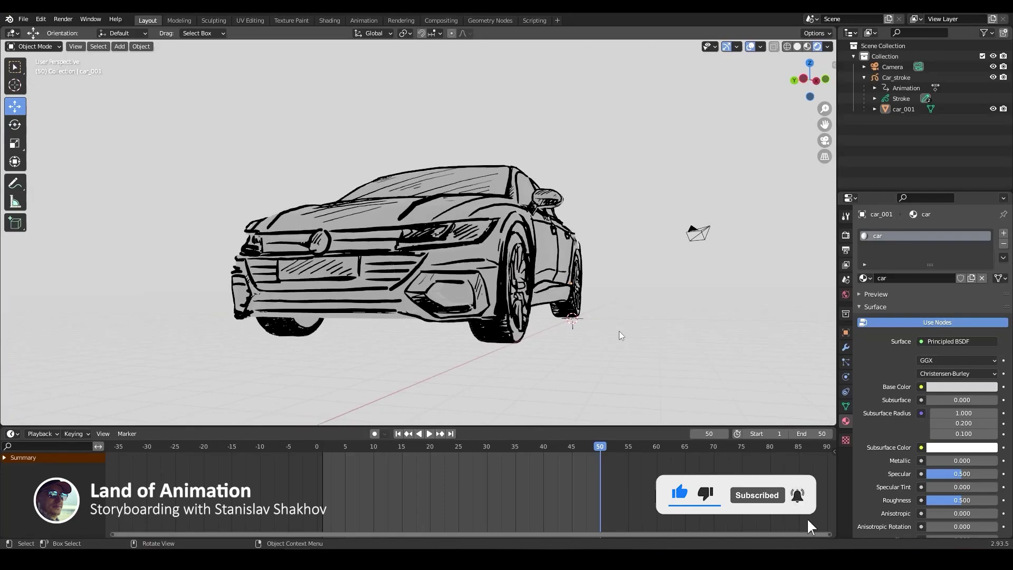